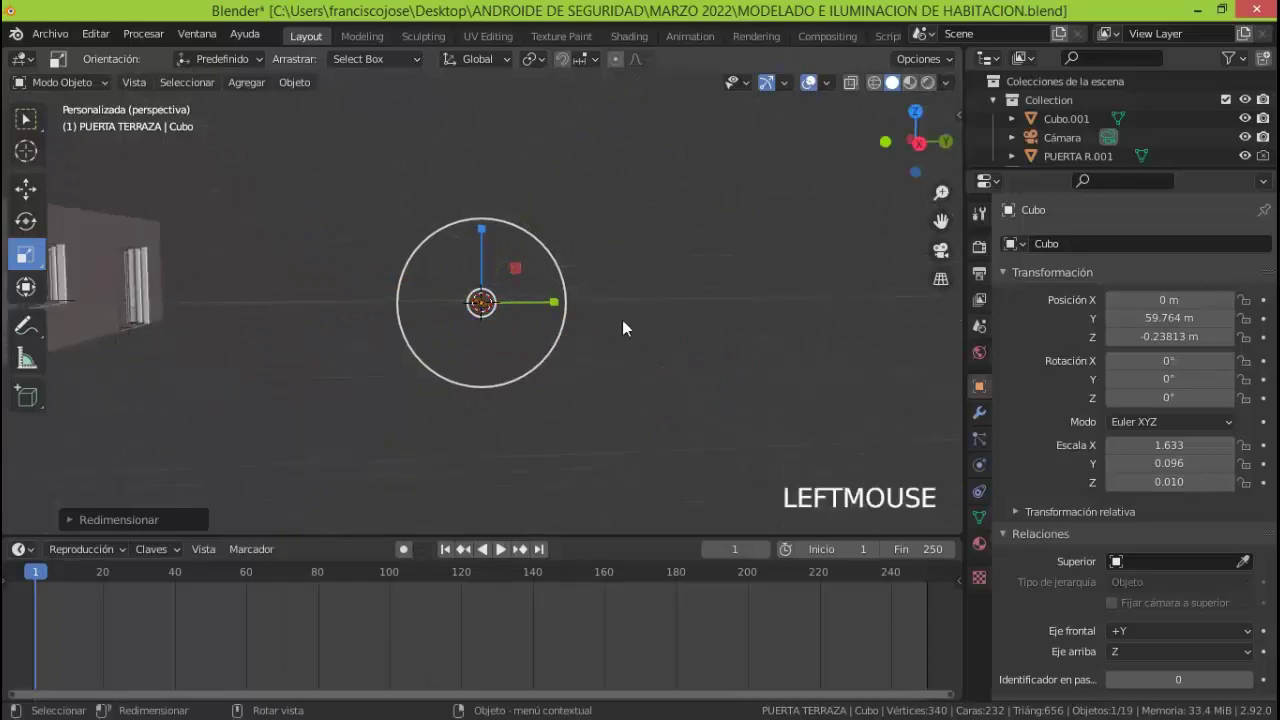
# Move the slat in front of the window wall, to about X 0.01 m, Y 27.17 m and Z 0.77 m
pyautogui.click(822, 422)
pyautogui.click(26, 189)
pyautogui.moveTo(551, 302); pyautogui.dragTo(297, 304)
pyautogui.moveTo(950, 153); pyautogui.dragTo(868, 222)
pyautogui.moveTo(212, 317); pyautogui.dragTo(165, 357)
pyautogui.moveTo(294, 320); pyautogui.dragTo(243, 322)
pyautogui.press('KP_Decimal')
pyautogui.moveTo(536, 305); pyautogui.dragTo(325, 294)
pyautogui.moveTo(252, 203); pyautogui.dragTo(237, 102)
pyautogui.click(940, 145)
pyautogui.moveTo(942, 196); pyautogui.dragTo(945, 420)
pyautogui.moveTo(406, 284)
pyautogui.mouseDown()
pyautogui.moveTo(563, 284)
pyautogui.moveTo(399, 305)
pyautogui.mouseUp()
# Enlarge the slat to a scale of about 4.169 in X, 0.185 in Y and 0.016 in Z
pyautogui.click(26, 254)
pyautogui.press('KP_Decimal')
pyautogui.moveTo(898, 146); pyautogui.dragTo(990, 230)
pyautogui.moveTo(538, 345); pyautogui.dragTo(551, 357)
# Try to rotate the slat in the right orthographic view, and undo the rotation
pyautogui.moveTo(894, 164); pyautogui.dragTo(1030, 40)
pyautogui.click(915, 143)
pyautogui.click(915, 143)
pyautogui.click(26, 221)
pyautogui.moveTo(528, 357); pyautogui.dragTo(527, 358)
pyautogui.hotkey('ctrl', 'z')
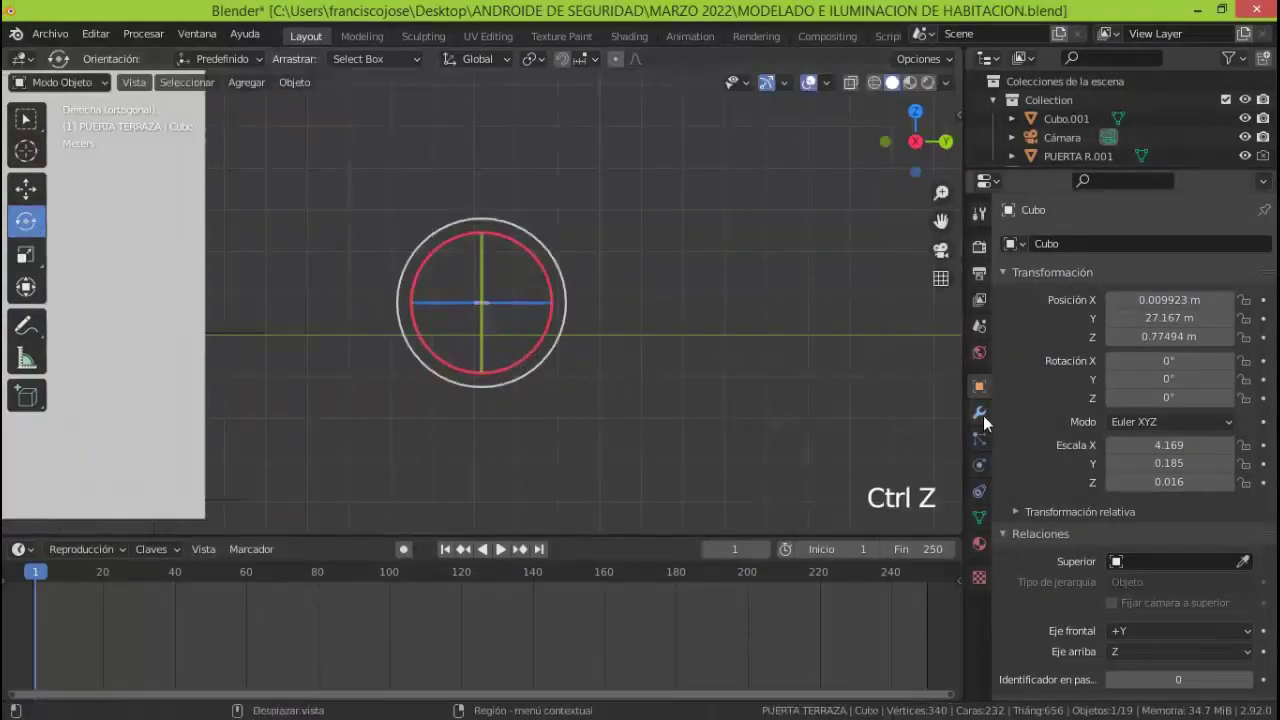
# Add a Repetir (Array) modifier to the slat and set its relative offset Factor X to 0
pyautogui.click(981, 413)
pyautogui.click(1060, 244)
pyautogui.click(867, 297)
pyautogui.moveTo(918, 146); pyautogui.dragTo(940, 186)
pyautogui.doubleClick(1178, 384)
pyautogui.write('0')
pyautogui.press('Return')
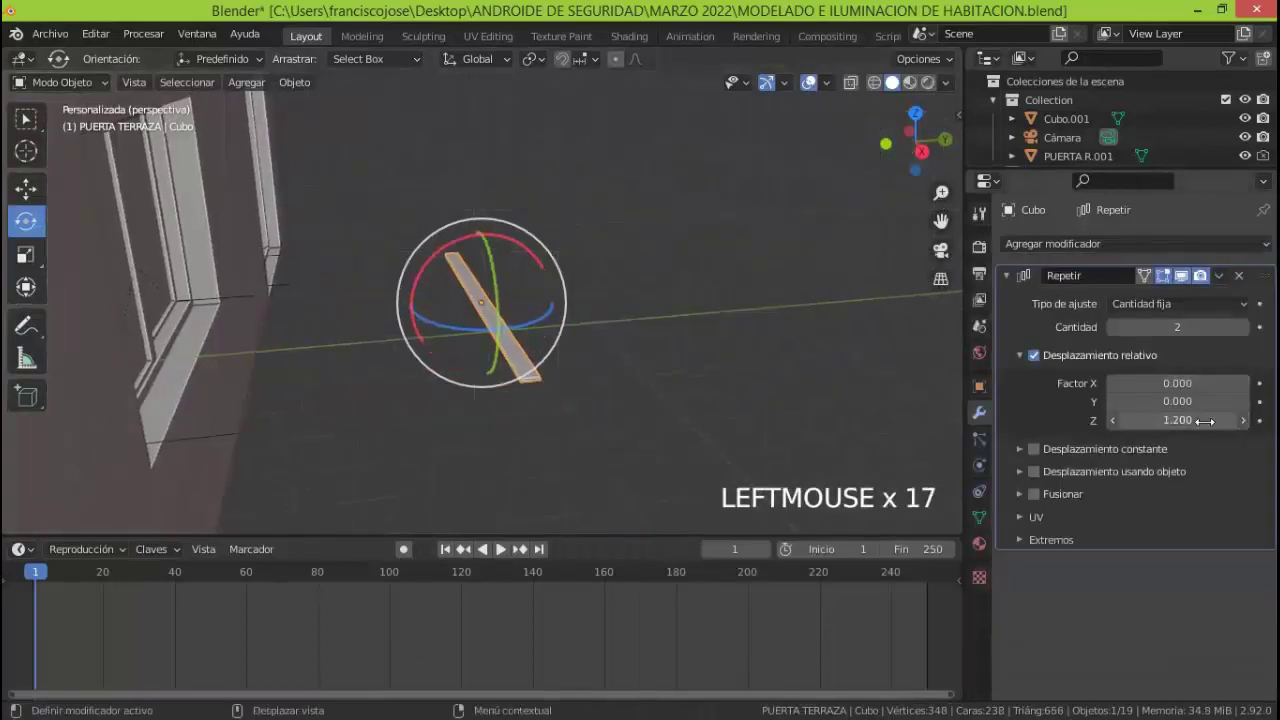
# Set the array's relative Z offset to 7.5 and its count to 25, and lower the base slat along Z
pyautogui.click(1245, 420)
pyautogui.click(1245, 328)
pyautogui.click(1245, 328)
pyautogui.click(1245, 328)
pyautogui.click(946, 142)
pyautogui.click(1245, 328)
pyautogui.click(1245, 328)
pyautogui.click(1245, 328)
pyautogui.click(26, 189)
pyautogui.moveTo(482, 230); pyautogui.dragTo(481, 270)
pyautogui.click(1245, 328)
pyautogui.click(1245, 328)
# Try to rotate the whole slat array in the right orthographic view, and undo it
pyautogui.moveTo(918, 146); pyautogui.dragTo(1146, 361)
pyautogui.hotkey('ctrl', 'z')
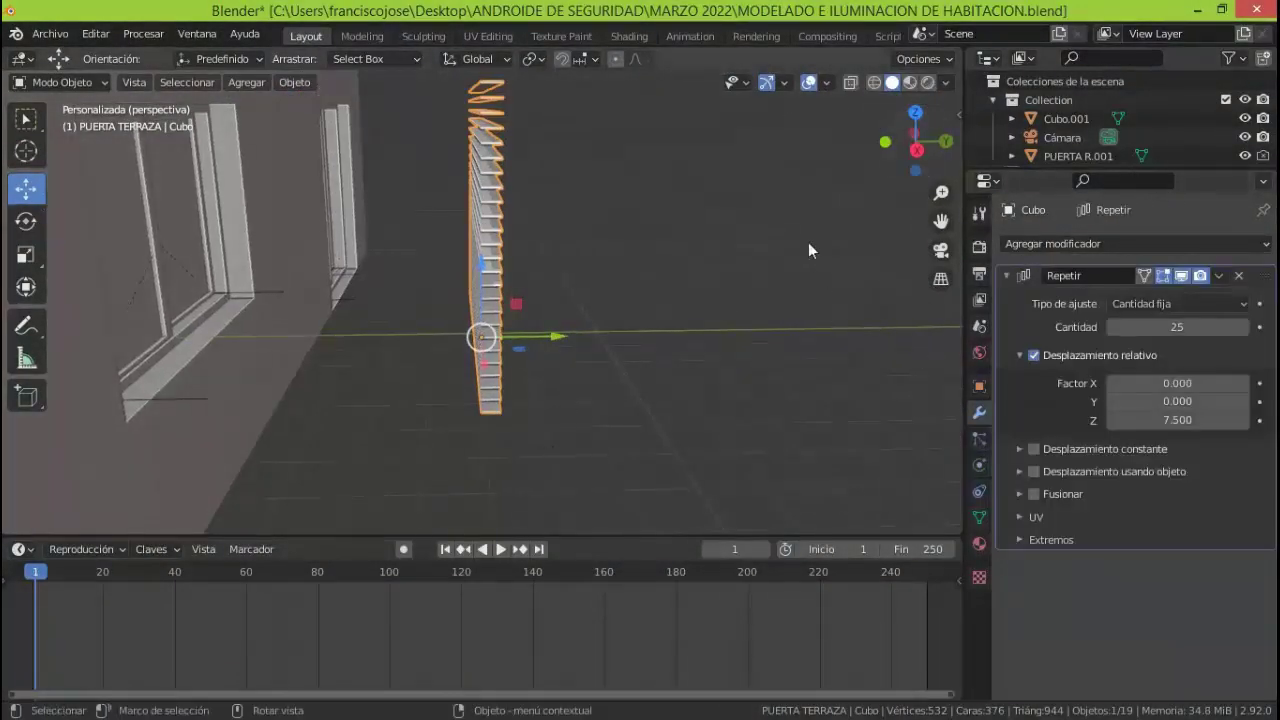
pyautogui.click(916, 150)
pyautogui.press('r')
pyautogui.click(590, 479)
pyautogui.hotkey('ctrl', 'z')
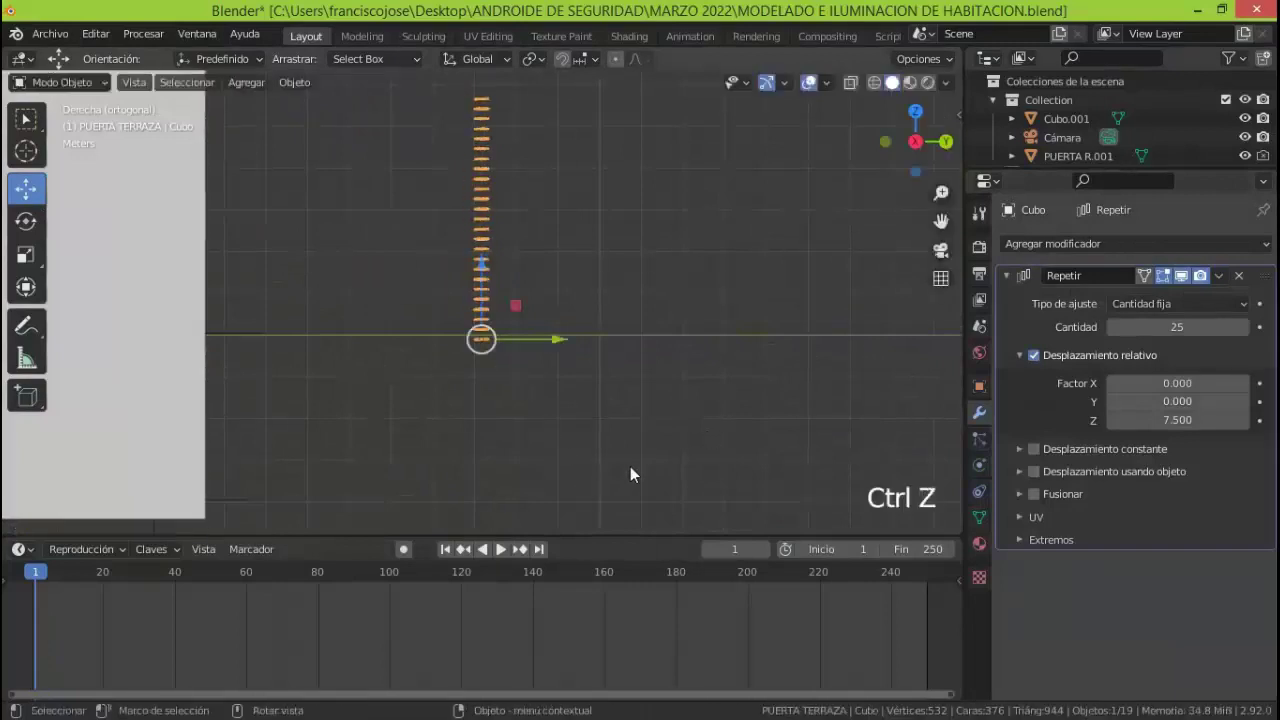
# Try rotating the base slat with the array's viewport display off, show the array again, and undo these changes
pyautogui.click(1163, 277)
pyautogui.press('r')
pyautogui.click(835, 455)
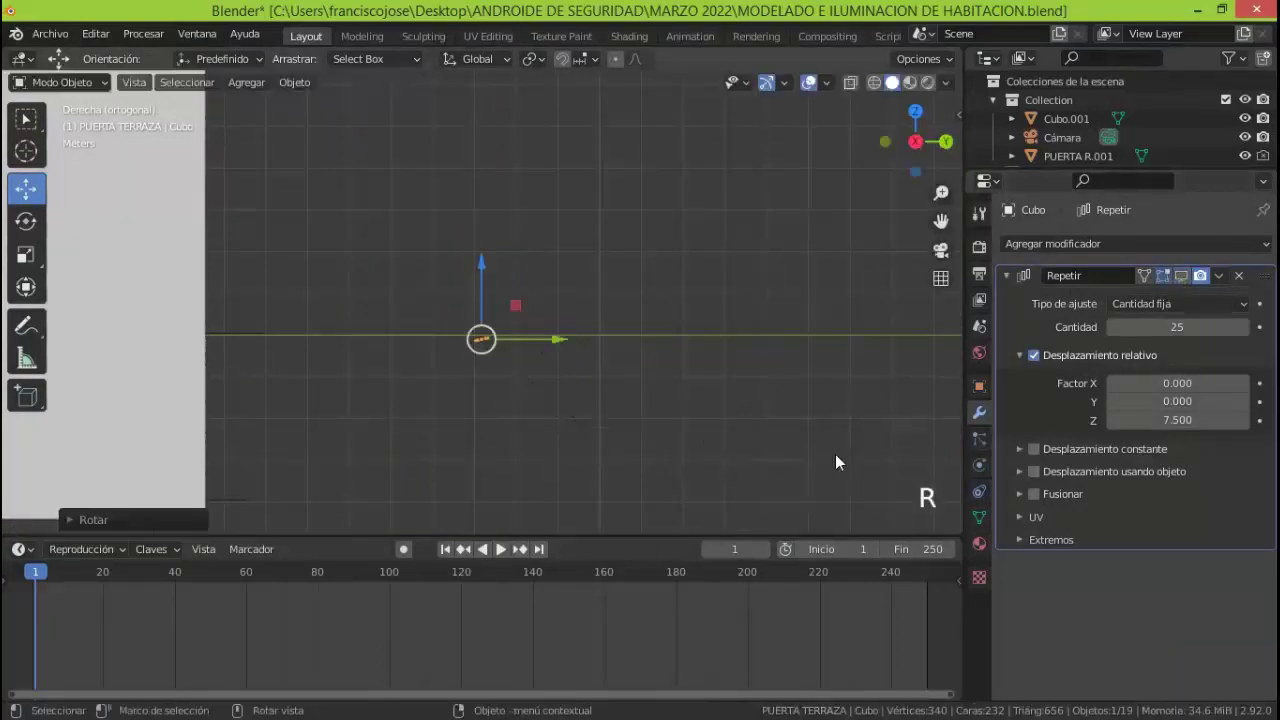
pyautogui.click(1047, 449)
pyautogui.click(1181, 275)
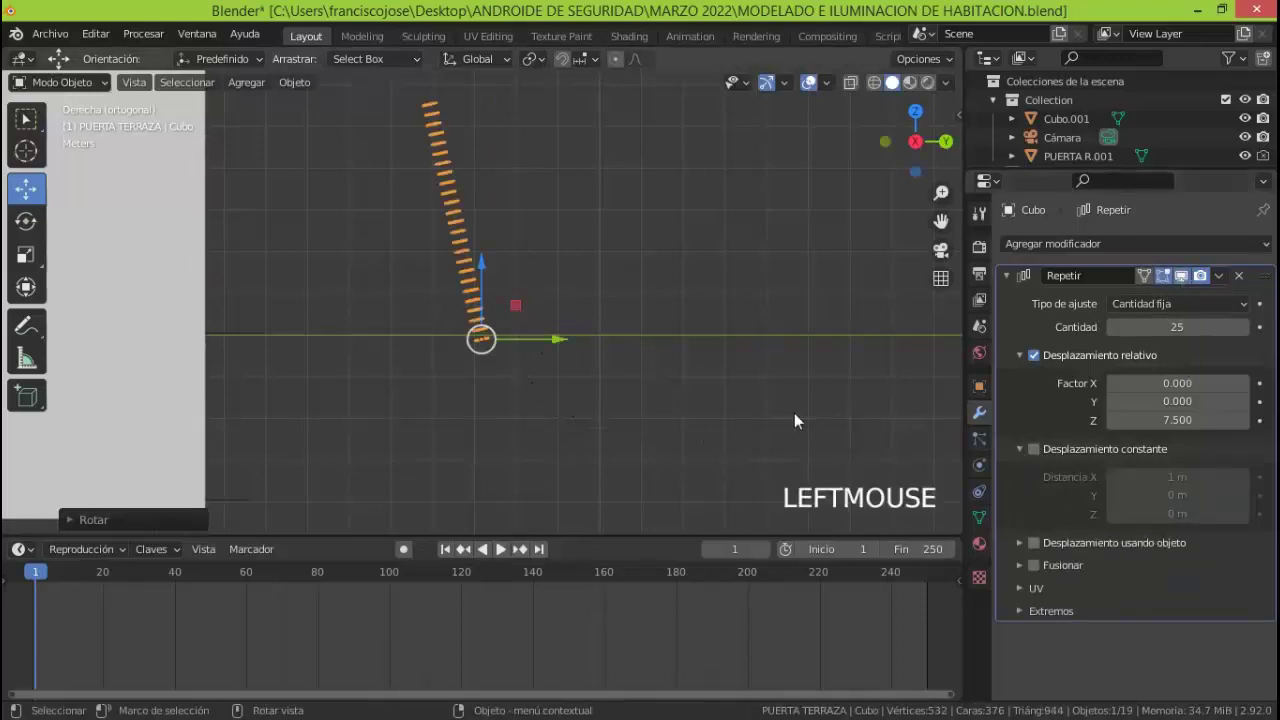
pyautogui.hotkey('ctrl', 'z')
pyautogui.hotkey('ctrl', 'z')
pyautogui.hotkey('ctrl', 'z')
# Apply the Repetir modifier to make the slats real geometry
pyautogui.click(1218, 275)
pyautogui.click(1105, 294)
pyautogui.click(533, 59)
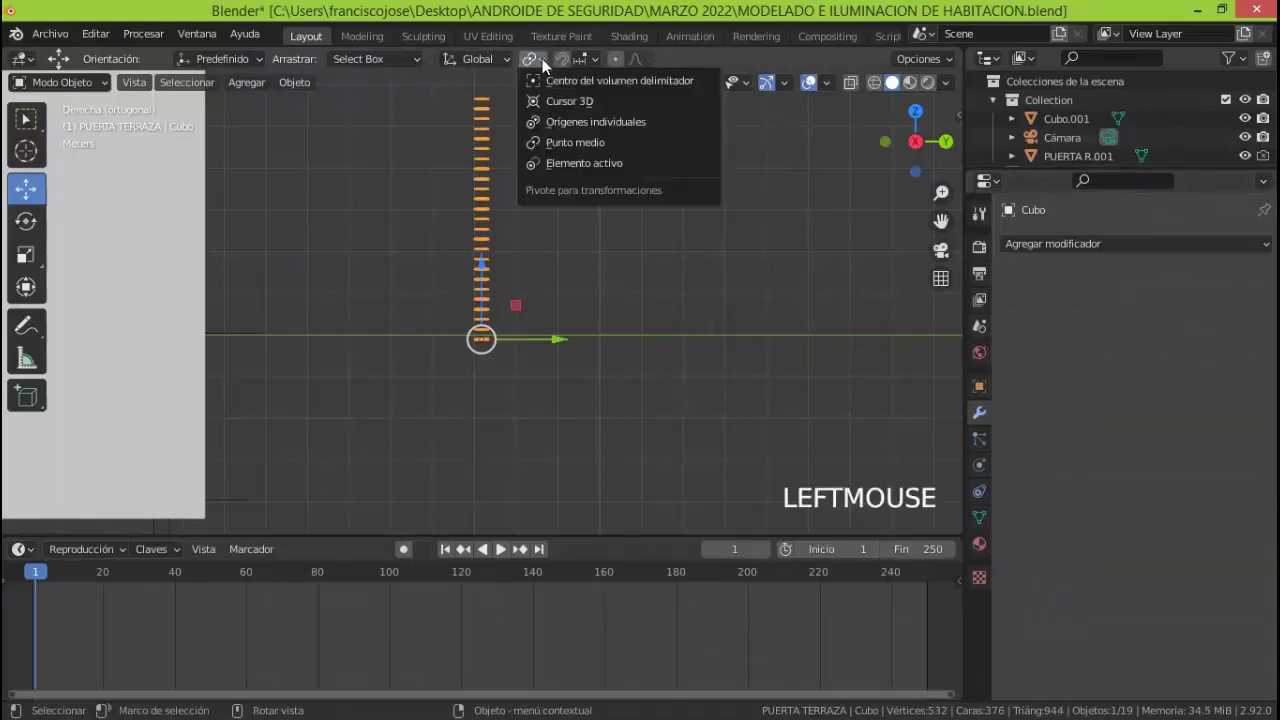
# In Edit Mode, separate the slat mesh into individual objects by loose parts
pyautogui.click(60, 82)
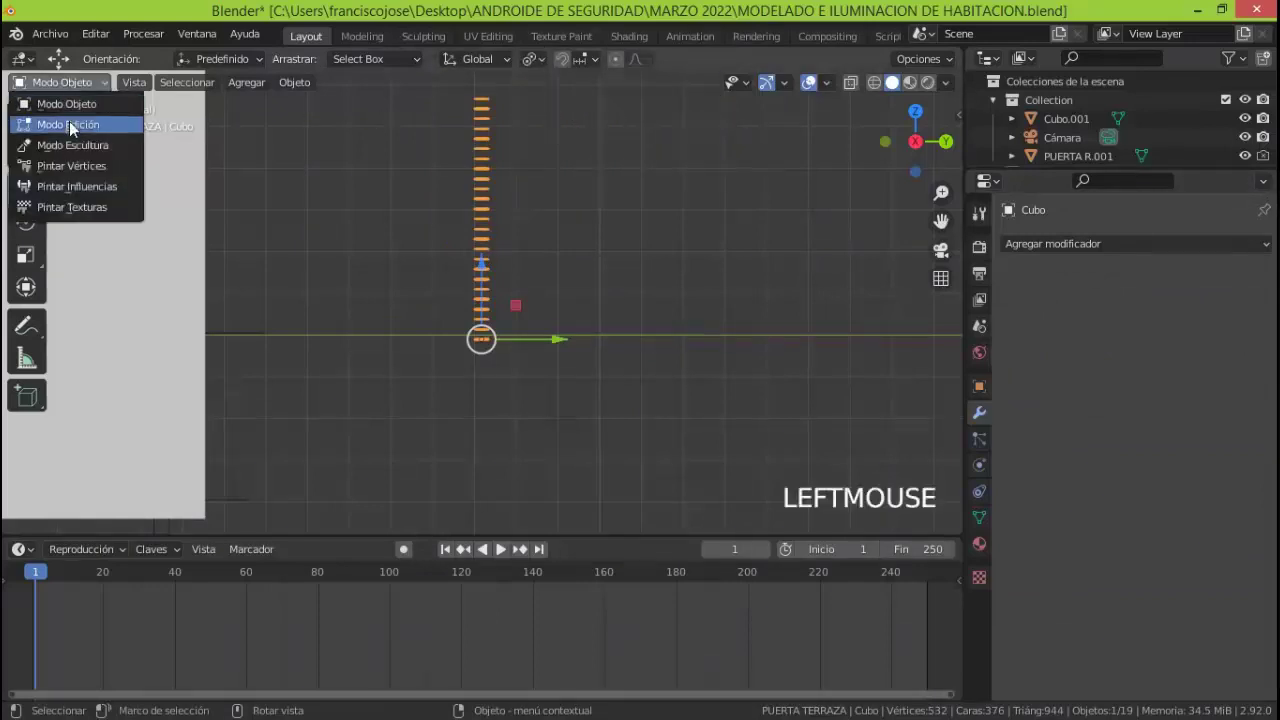
pyautogui.click(69, 121)
pyautogui.moveTo(883, 169); pyautogui.dragTo(765, 190)
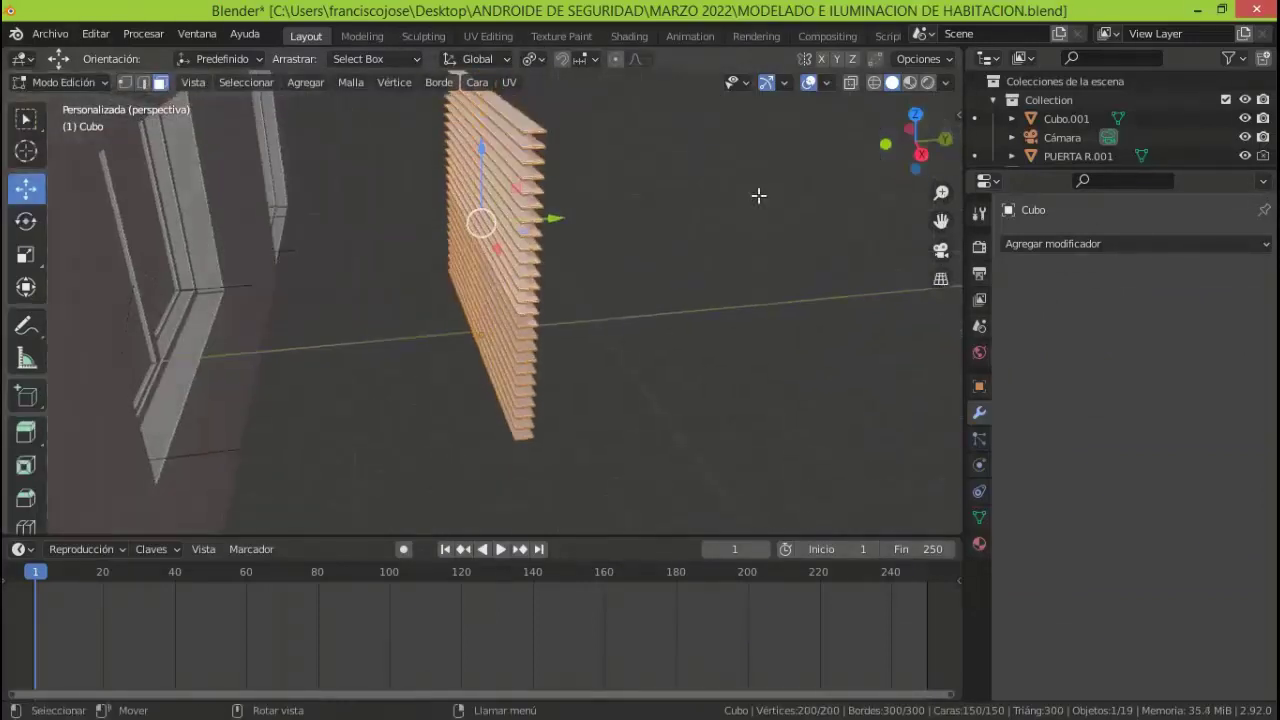
pyautogui.press('p')
pyautogui.click(713, 238)
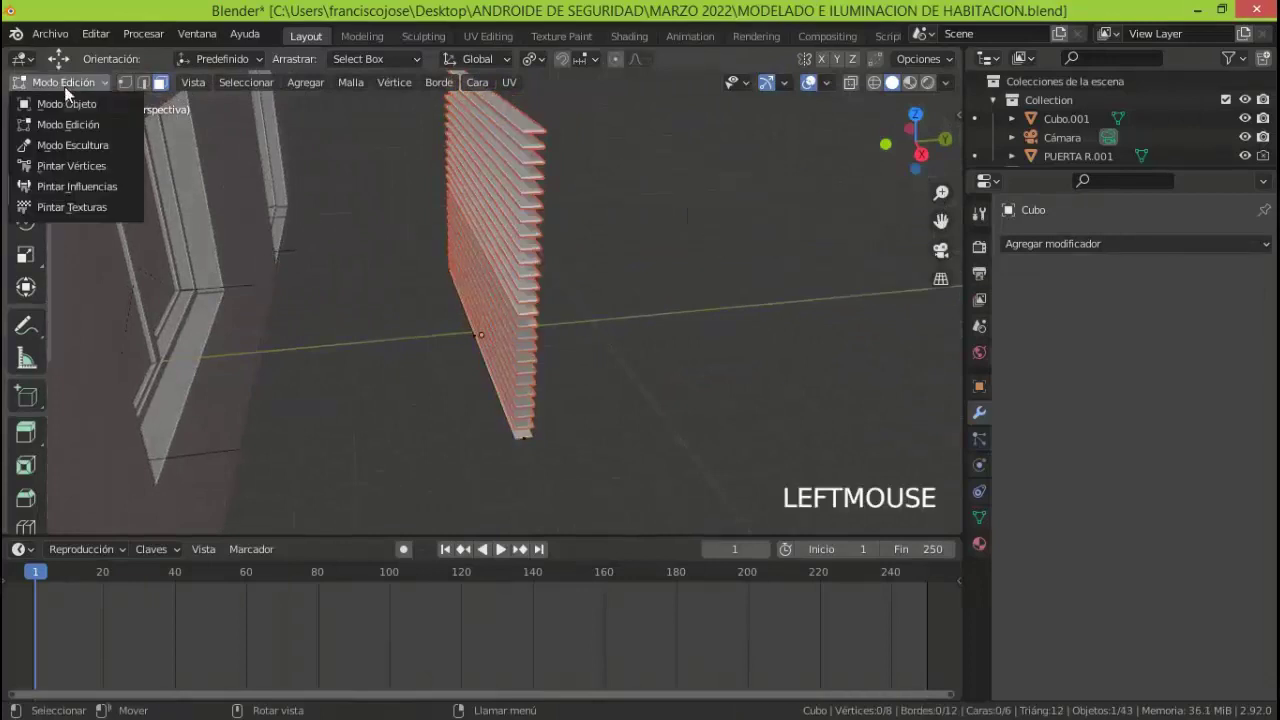
# Return to Object Mode and set the origin of every separated slat to its own geometry
pyautogui.click(64, 86)
pyautogui.click(60, 101)
pyautogui.click(294, 82)
pyautogui.moveTo(318, 125)
pyautogui.click(550, 143)
# Gather all the slats in a new collection named PERSIANA VENTANA
pyautogui.moveTo(1120, 168); pyautogui.dragTo(1120, 521)
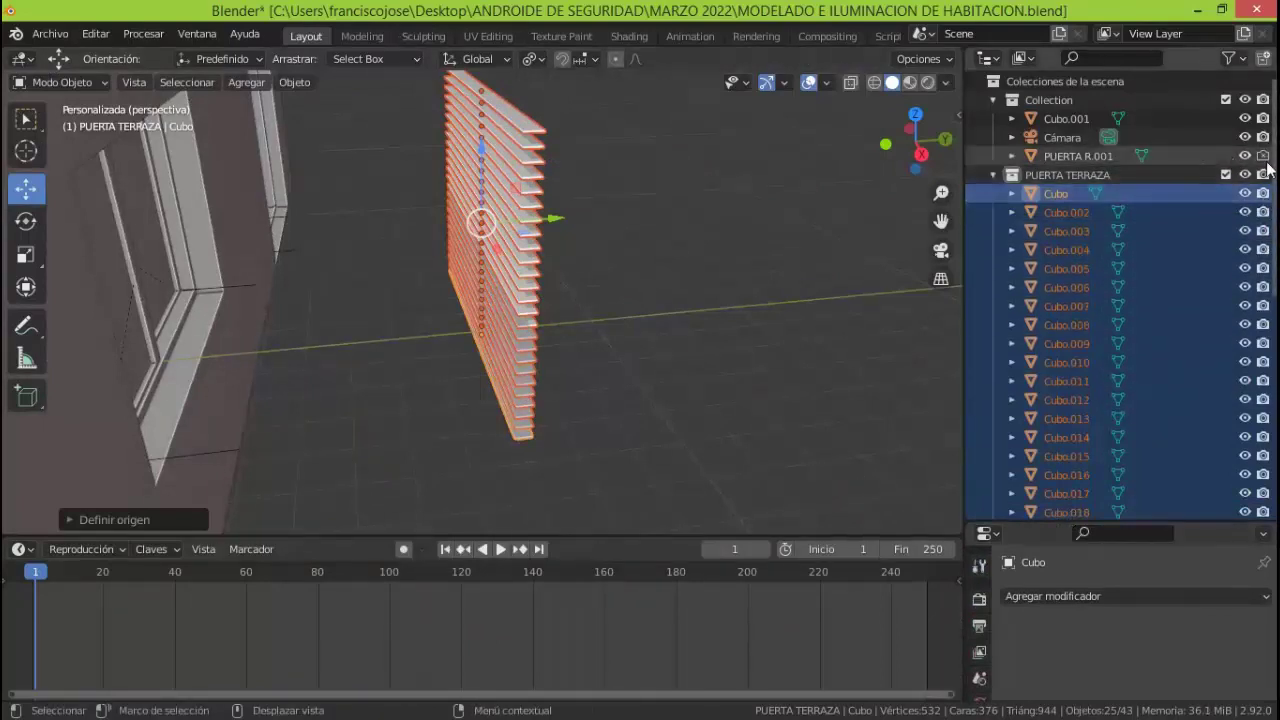
pyautogui.moveTo(1273, 163); pyautogui.dragTo(1273, 342)
pyautogui.click(1013, 285)
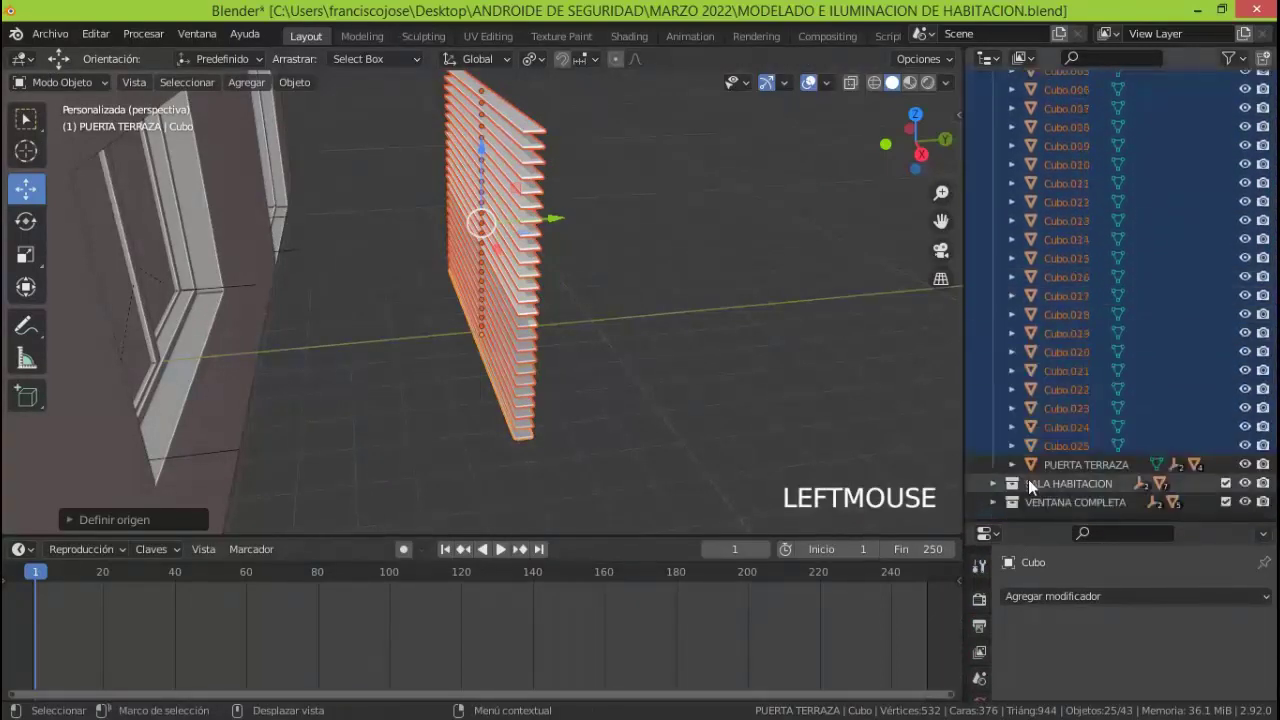
pyautogui.moveTo(1273, 230); pyautogui.dragTo(1273, 270)
pyautogui.moveTo(1075, 336); pyautogui.dragTo(1051, 504)
pyautogui.click(1055, 249)
pyautogui.doubleClick(1055, 249)
pyautogui.write('persia')
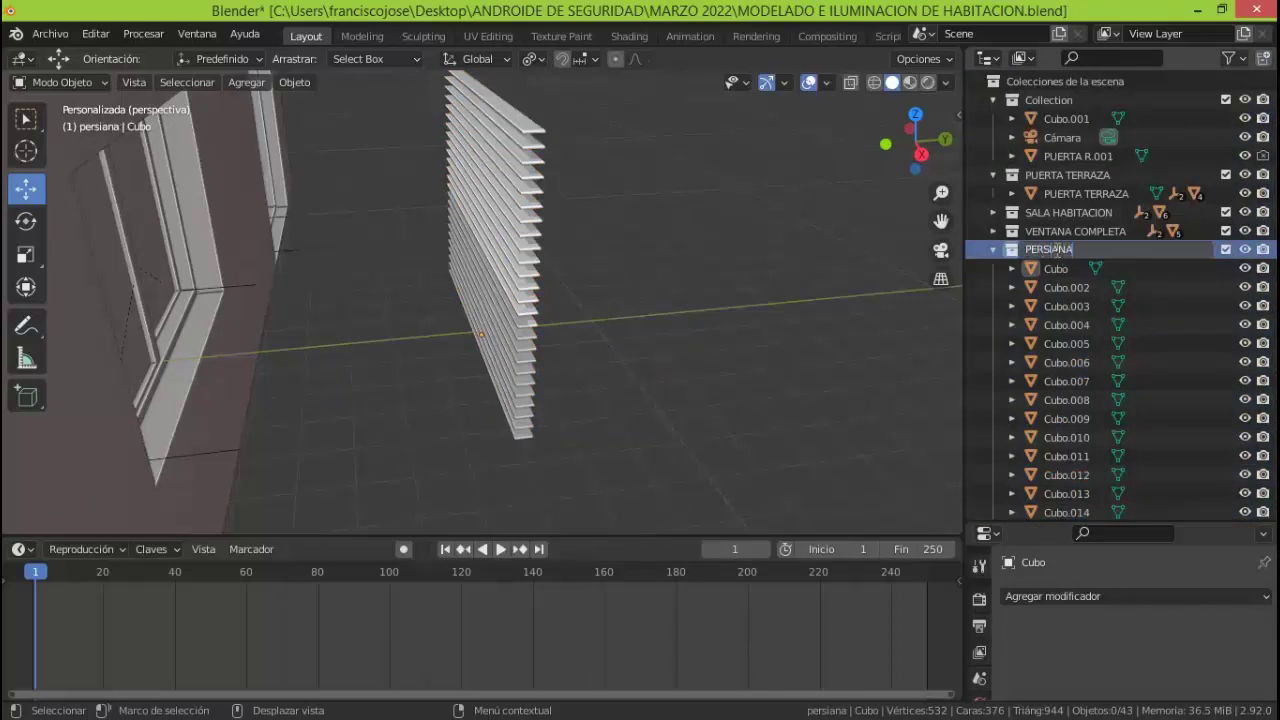
# Select the lowest slat and snap the 3D cursor to it
pyautogui.click(528, 438)
pyautogui.moveTo(1120, 521); pyautogui.dragTo(1120, 285)
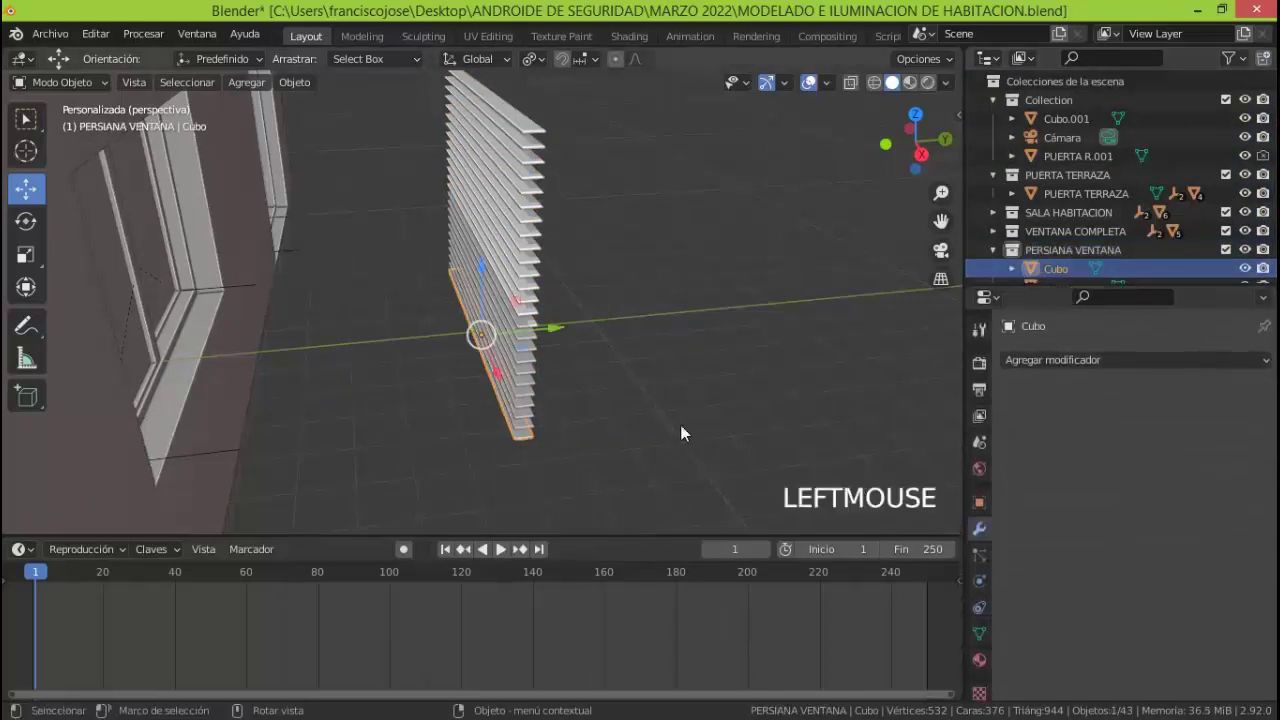
pyautogui.click(293, 83)
pyautogui.moveTo(313, 197)
pyautogui.click(560, 289)
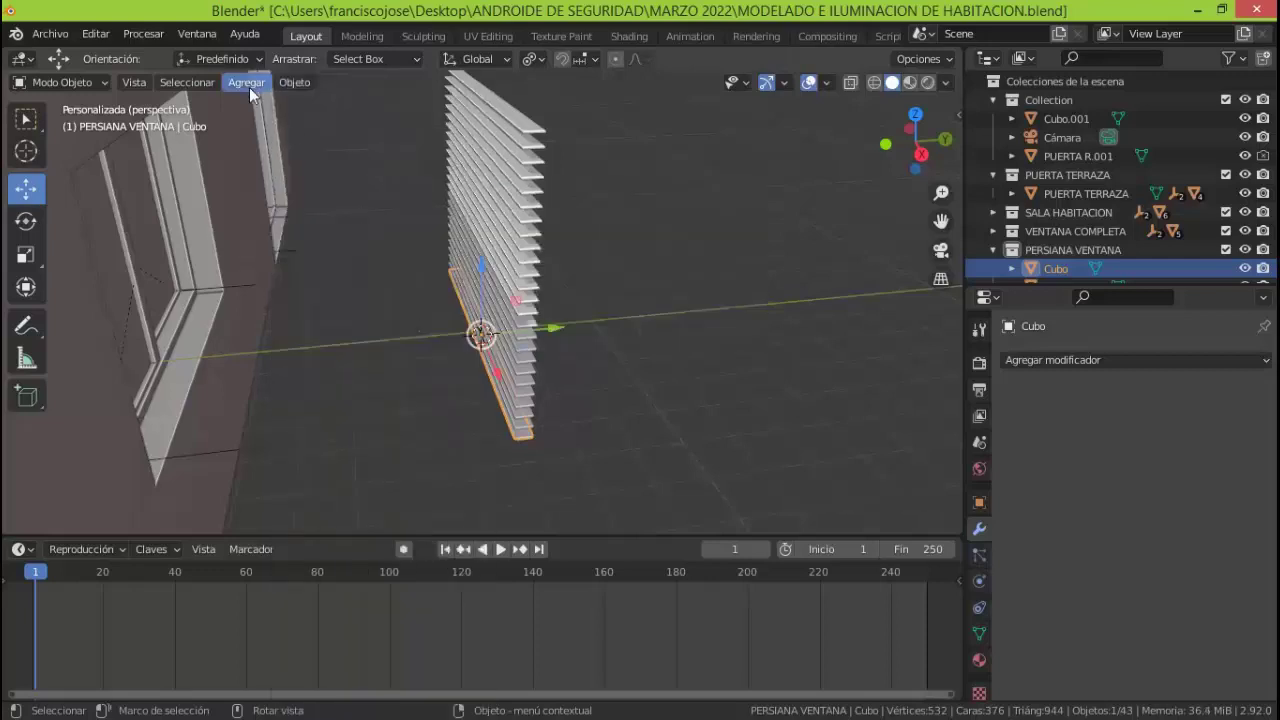
# Add a plain axes (Ejes) empty at the 3D cursor and scale it
pyautogui.click(248, 83)
pyautogui.moveTo(370, 290)
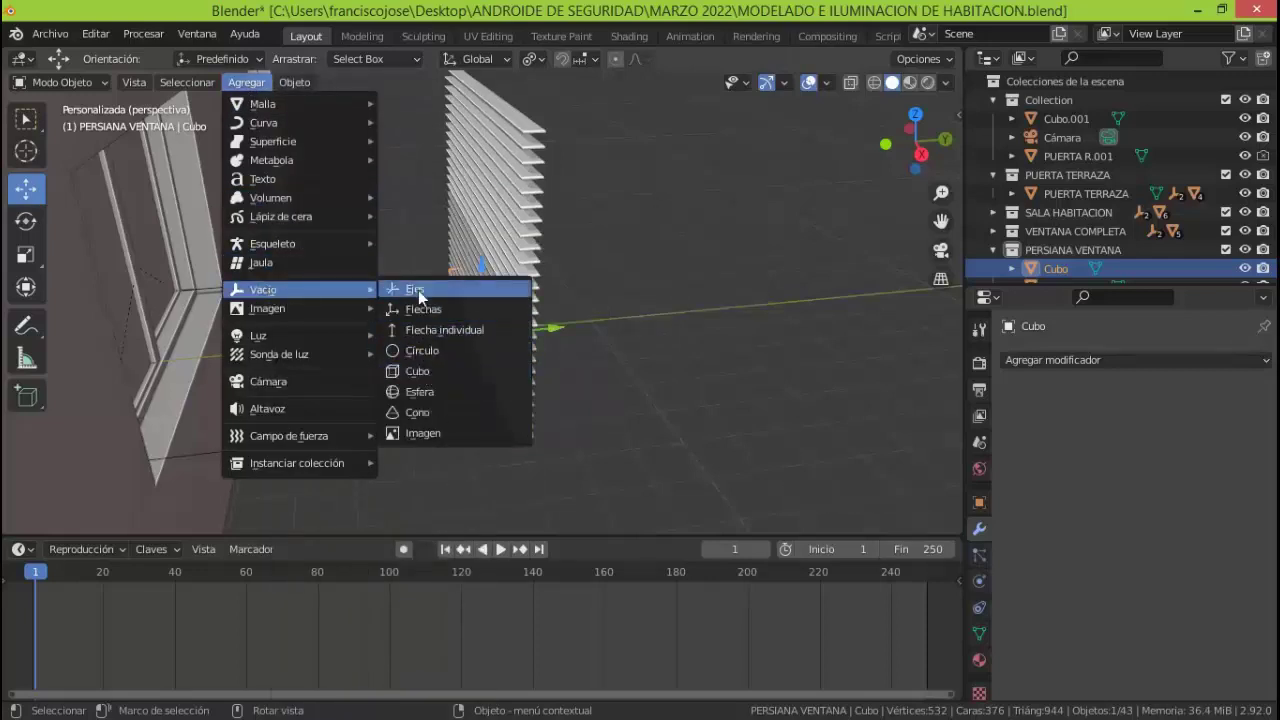
pyautogui.click(423, 309)
pyautogui.press('s')
pyautogui.click(528, 445)
# Give the lowest slat a Copy Rotation (Copiar rotación) constraint targeting the new empty
pyautogui.click(528, 445)
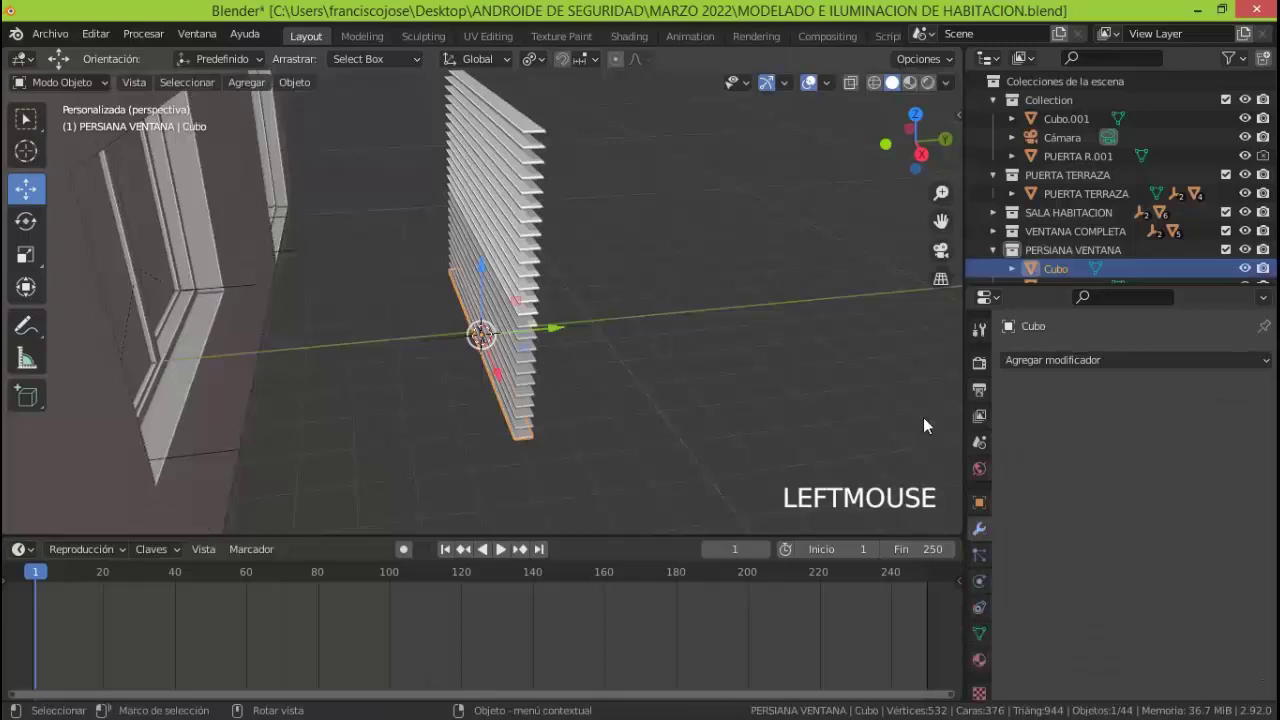
pyautogui.click(980, 608)
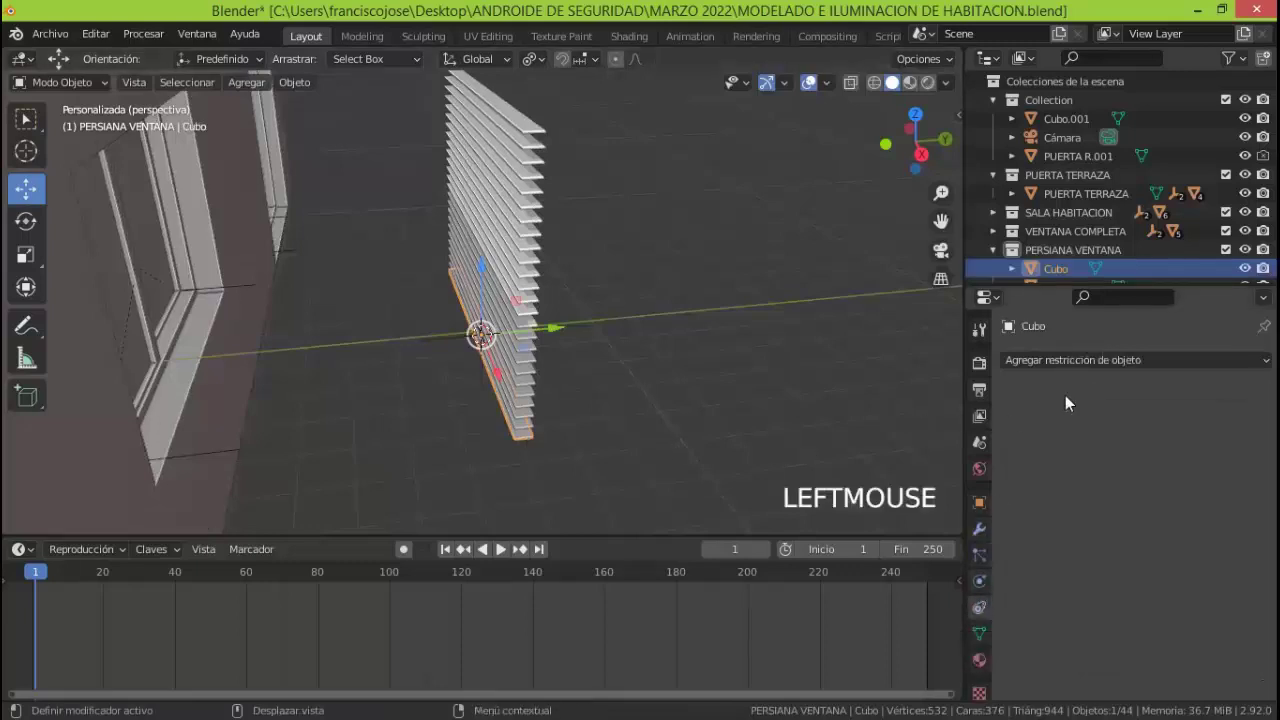
pyautogui.click(1079, 361)
pyautogui.click(875, 441)
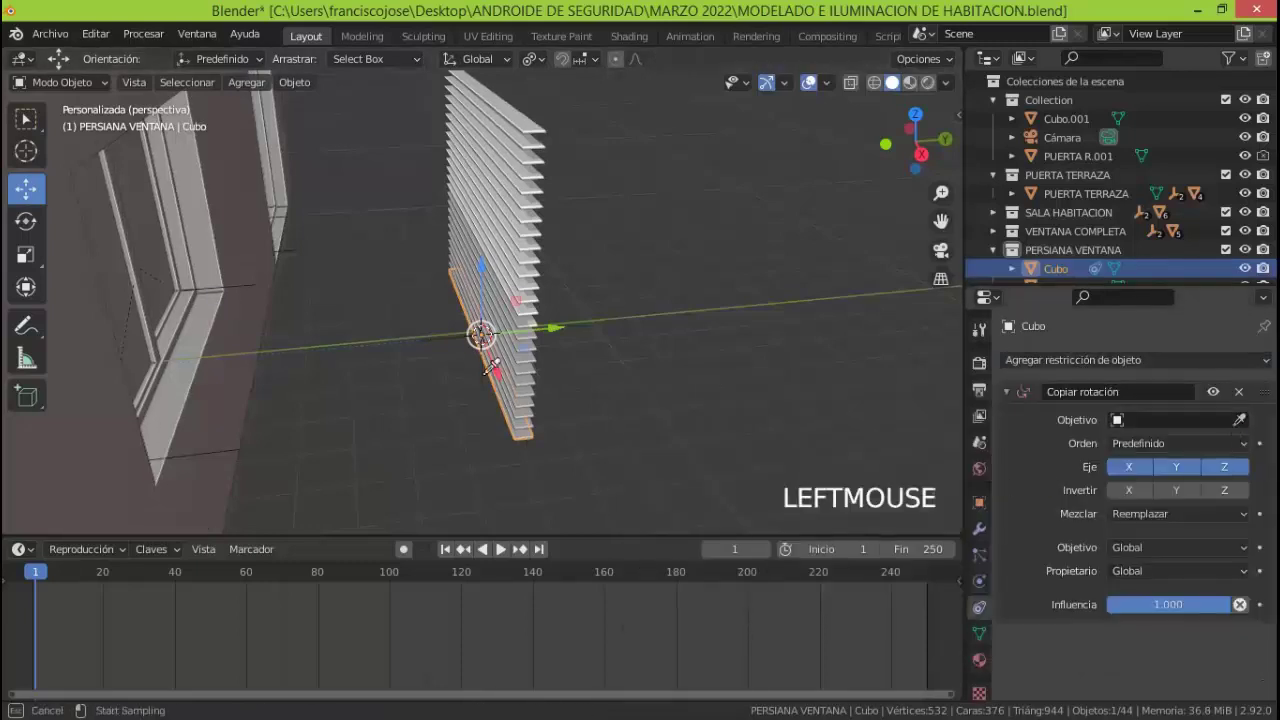
pyautogui.click(455, 336)
# Add a Copy Rotation constraint to the second slat from the bottom, with the empty as its target
pyautogui.click(521, 429)
pyautogui.click(1076, 362)
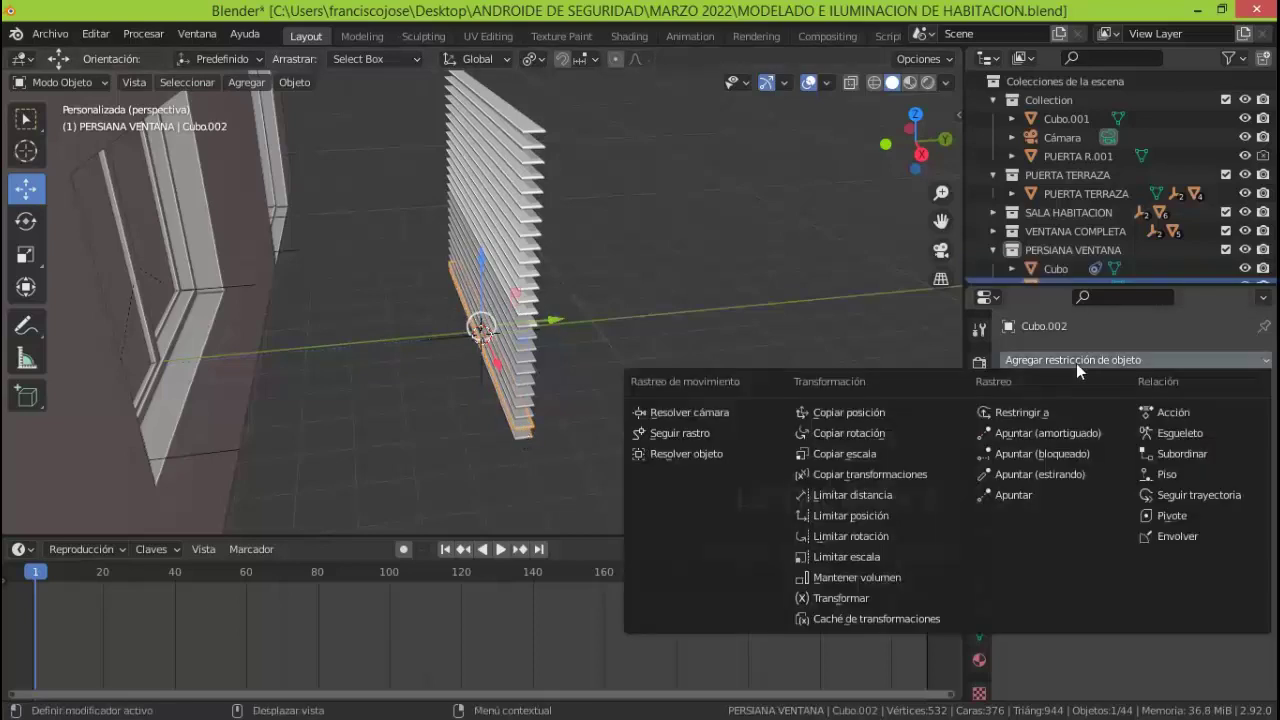
pyautogui.click(891, 433)
pyautogui.click(1234, 420)
pyautogui.click(458, 332)
# Add a Copy Rotation constraint to the third slat from the bottom, targeting Vacío.004
pyautogui.click(531, 418)
pyautogui.click(1079, 361)
pyautogui.click(850, 433)
pyautogui.click(459, 328)
# In the right orthographic view, add a Copy Rotation constraint targeting Vacío.004 to the fourth slat from the bottom
pyautogui.click(921, 154)
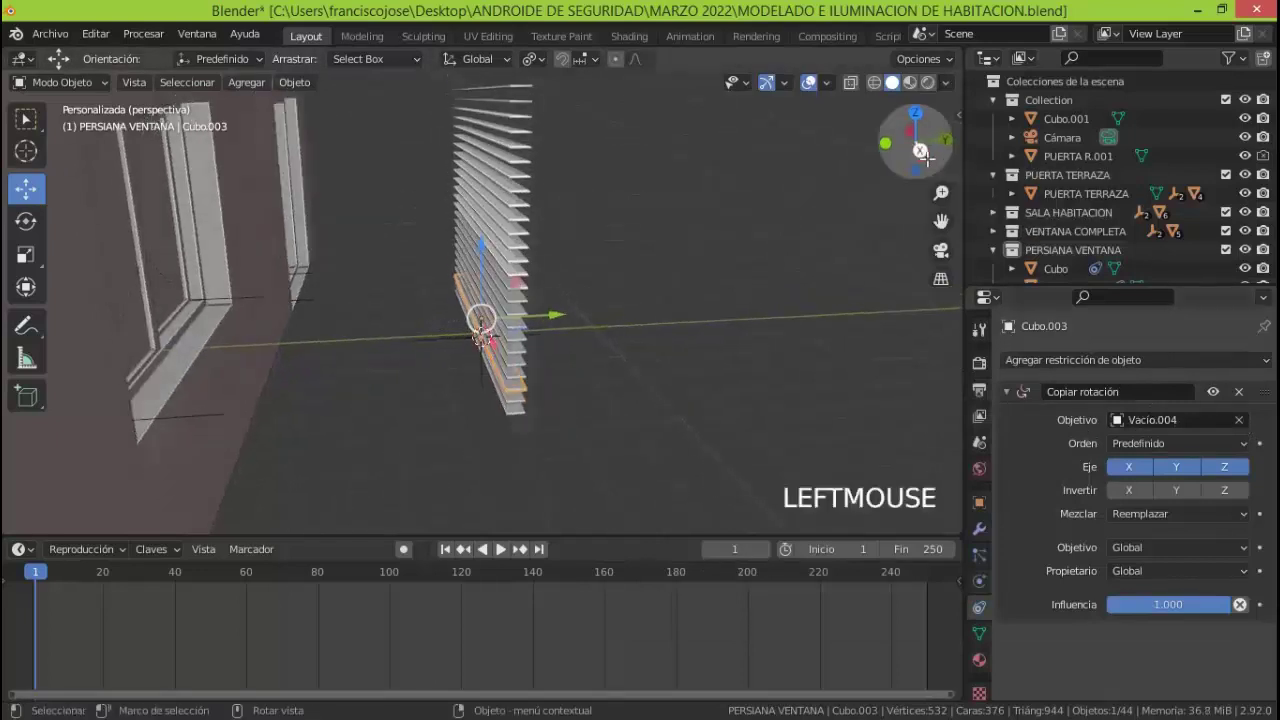
pyautogui.click(918, 143)
pyautogui.click(930, 143)
pyautogui.click(26, 119)
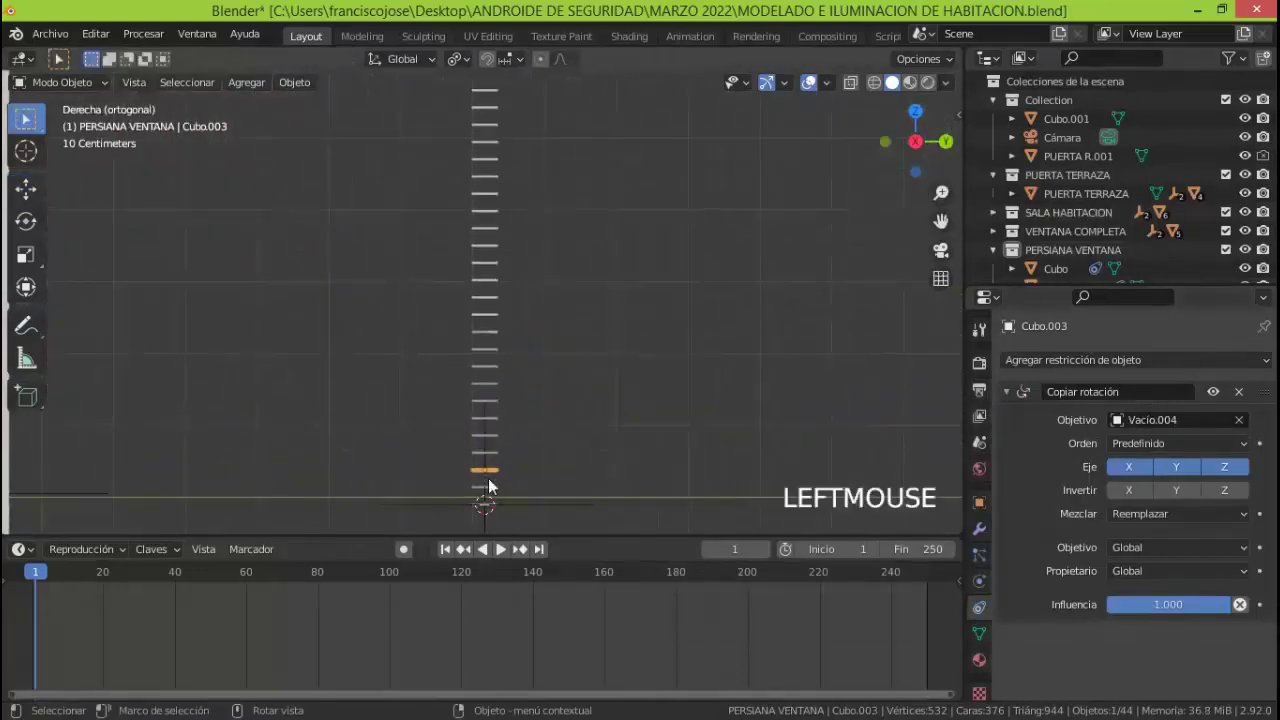
pyautogui.click(485, 453)
pyautogui.click(1075, 362)
pyautogui.click(845, 433)
pyautogui.click(1177, 427)
pyautogui.click(1240, 421)
pyautogui.click(572, 504)
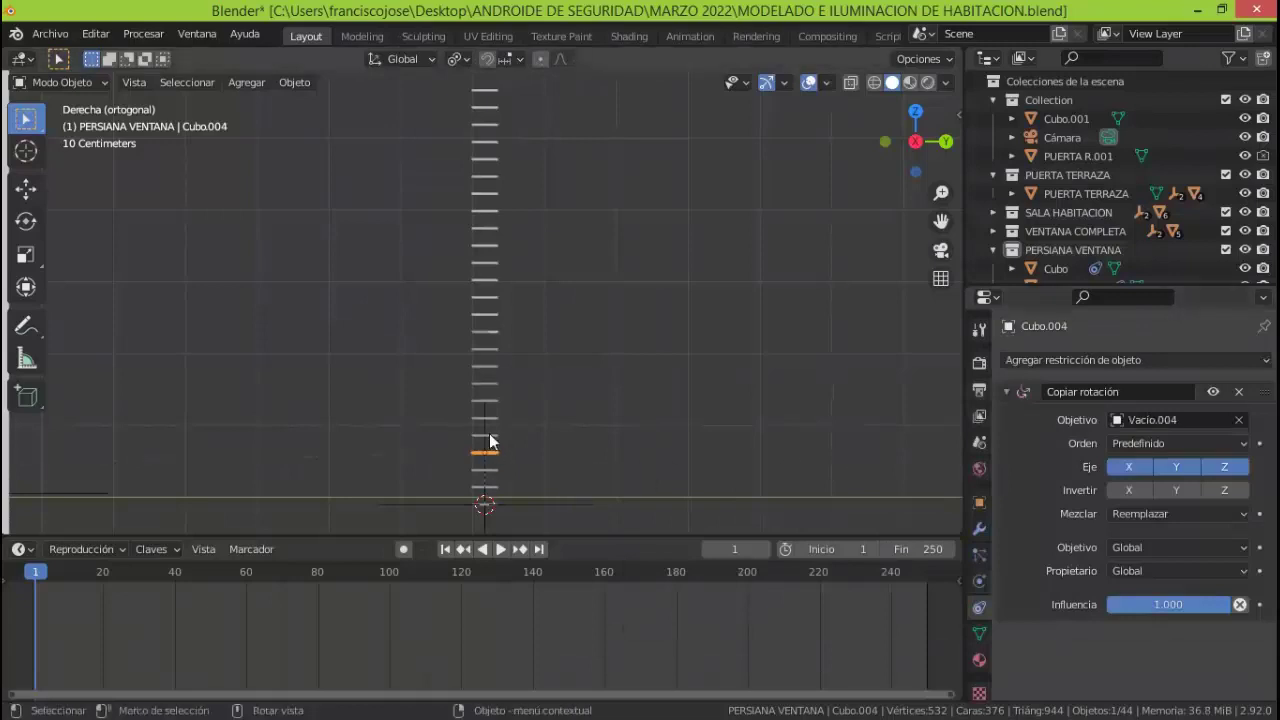
# Add Copy Rotation (Copiar rotación) constraints targeting Vacío.004 to the fifth and sixth slats from the bottom
pyautogui.click(485, 436)
pyautogui.click(1090, 361)
pyautogui.click(848, 433)
pyautogui.click(1240, 421)
pyautogui.click(586, 504)
pyautogui.click(485, 418)
pyautogui.click(1116, 361)
pyautogui.click(849, 433)
pyautogui.click(1239, 420)
pyautogui.click(580, 500)
# Give the seventh and eighth slats from the bottom Copy Rotation constraints with Vacío.004 as the target
pyautogui.click(484, 401)
pyautogui.click(1079, 360)
pyautogui.click(849, 433)
pyautogui.click(1239, 420)
pyautogui.click(584, 504)
pyautogui.click(486, 384)
pyautogui.click(1091, 360)
pyautogui.click(850, 433)
pyautogui.click(1239, 421)
pyautogui.click(582, 504)
# Add Copy Rotation constraints to the ninth and tenth slats from the bottom, targeting Vacío.004
pyautogui.click(489, 367)
pyautogui.click(1085, 360)
pyautogui.click(1239, 420)
pyautogui.click(580, 500)
pyautogui.click(484, 349)
pyautogui.click(1079, 360)
pyautogui.click(849, 433)
pyautogui.click(1239, 420)
pyautogui.click(507, 510)
# Constrain the eleventh and twelfth slats from the bottom with Copy Rotation constraints targeting Vacío.004
pyautogui.click(486, 332)
pyautogui.click(1085, 360)
pyautogui.click(850, 433)
pyautogui.click(1239, 420)
pyautogui.click(582, 503)
pyautogui.click(486, 314)
pyautogui.click(1085, 360)
pyautogui.click(850, 433)
# Add Copy Rotation constraints targeting Vacío.004 to the seventh, sixth and fifth slats from the top
pyautogui.click(484, 193)
pyautogui.click(1079, 360)
pyautogui.click(849, 433)
pyautogui.click(1239, 420)
pyautogui.click(580, 503)
pyautogui.click(485, 176)
pyautogui.click(1079, 360)
pyautogui.click(880, 436)
pyautogui.click(1239, 420)
pyautogui.click(580, 503)
pyautogui.click(485, 159)
pyautogui.click(586, 500)
# Rotate Vacío.004 about its X axis to about 81° to tilt the slats into a nearly closed position
pyautogui.click(420, 504)
pyautogui.press('r')
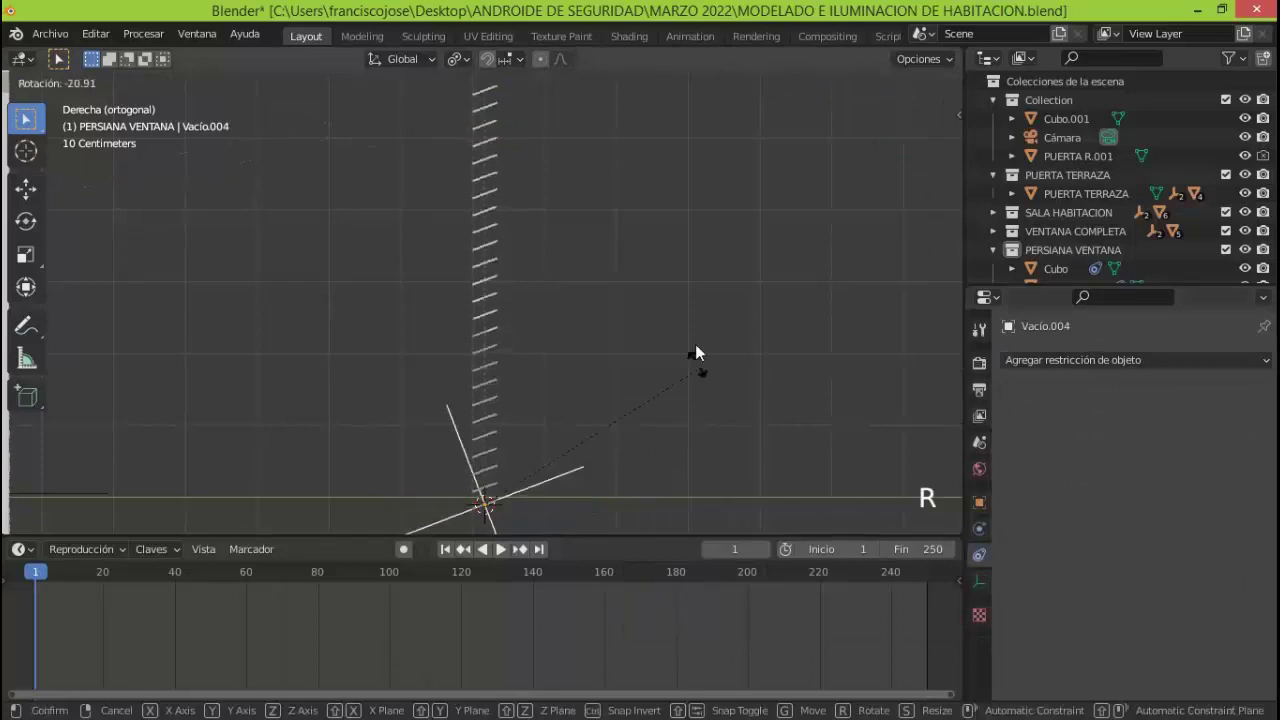
pyautogui.click(585, 110)
pyautogui.moveTo(894, 148); pyautogui.dragTo(914, 179)
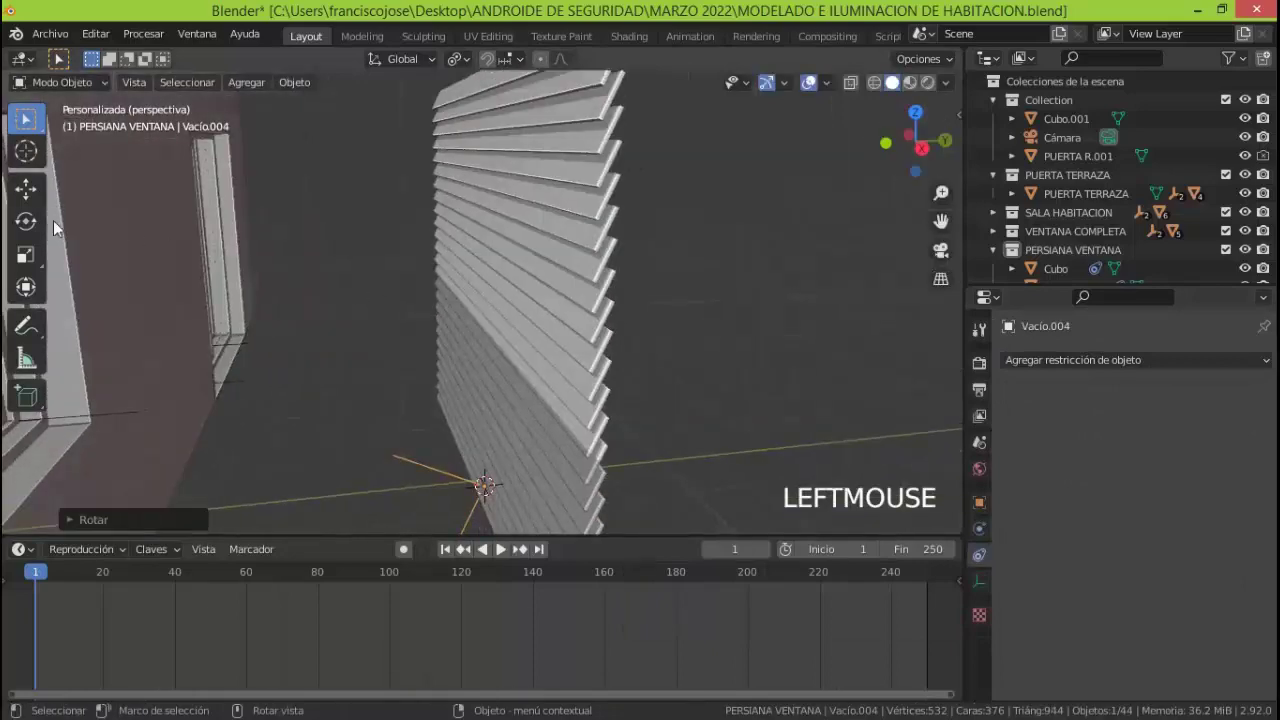
pyautogui.click(27, 222)
pyautogui.moveTo(429, 446)
pyautogui.mouseDown()
pyautogui.moveTo(467, 434)
pyautogui.moveTo(431, 459)
pyautogui.mouseUp()
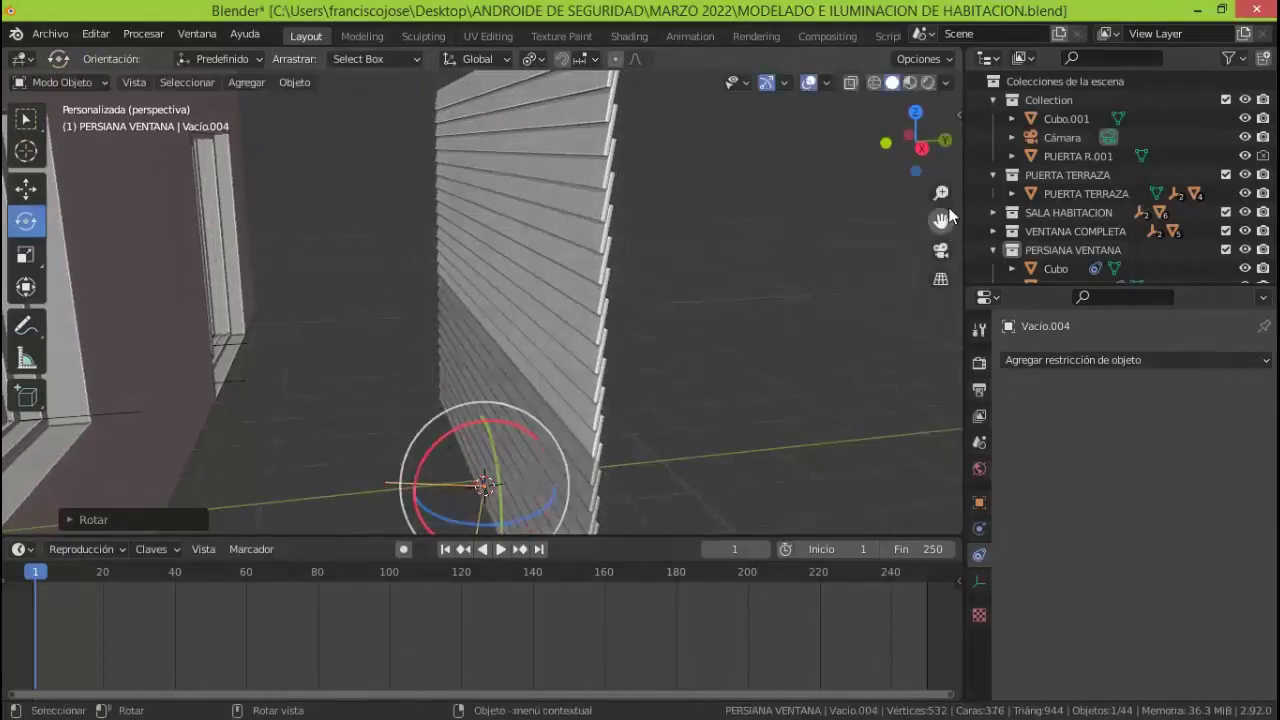
# In the right orthographic view, add a Limit Rotation (Limitar rotación) constraint to Vacío.004
pyautogui.moveTo(918, 145); pyautogui.dragTo(884, 136)
pyautogui.click(914, 142)
pyautogui.press('KP_Decimal')
pyautogui.click(979, 502)
pyautogui.click(979, 555)
pyautogui.click(1135, 359)
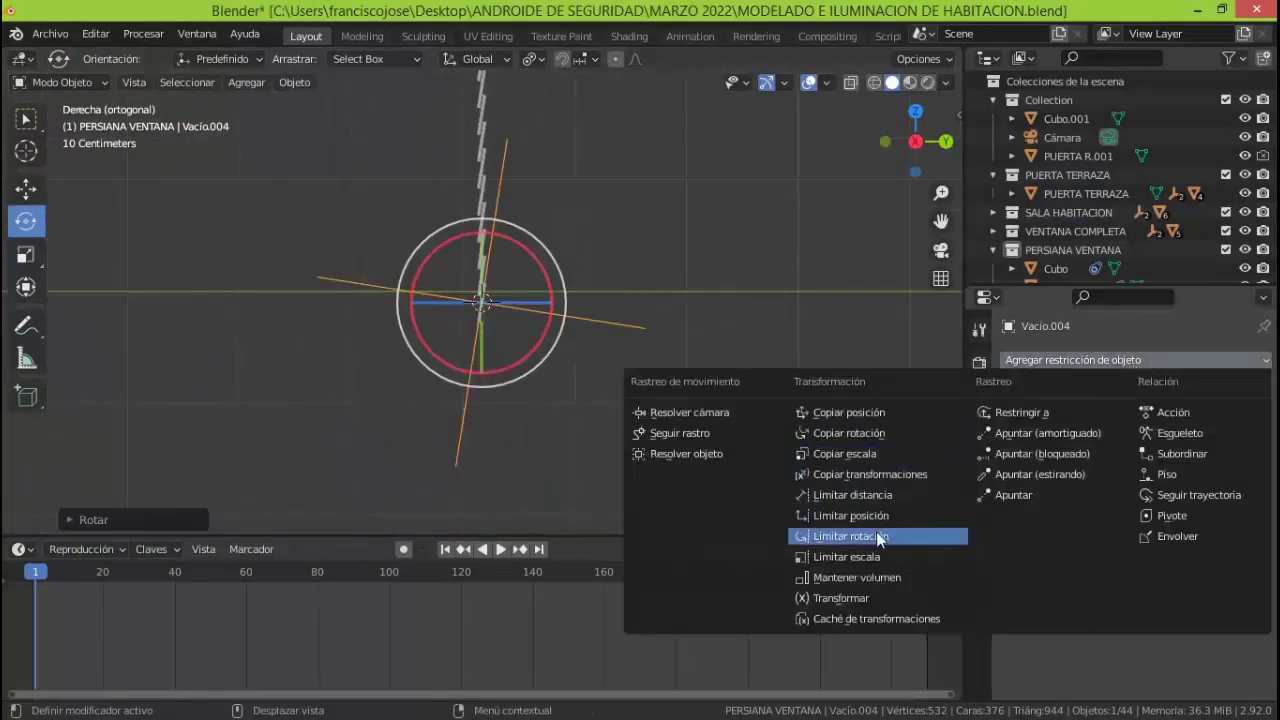
pyautogui.click(876, 535)
# Enable the X limit of the empty's Limit Rotation constraint and set its maximum to 80°
pyautogui.click(979, 502)
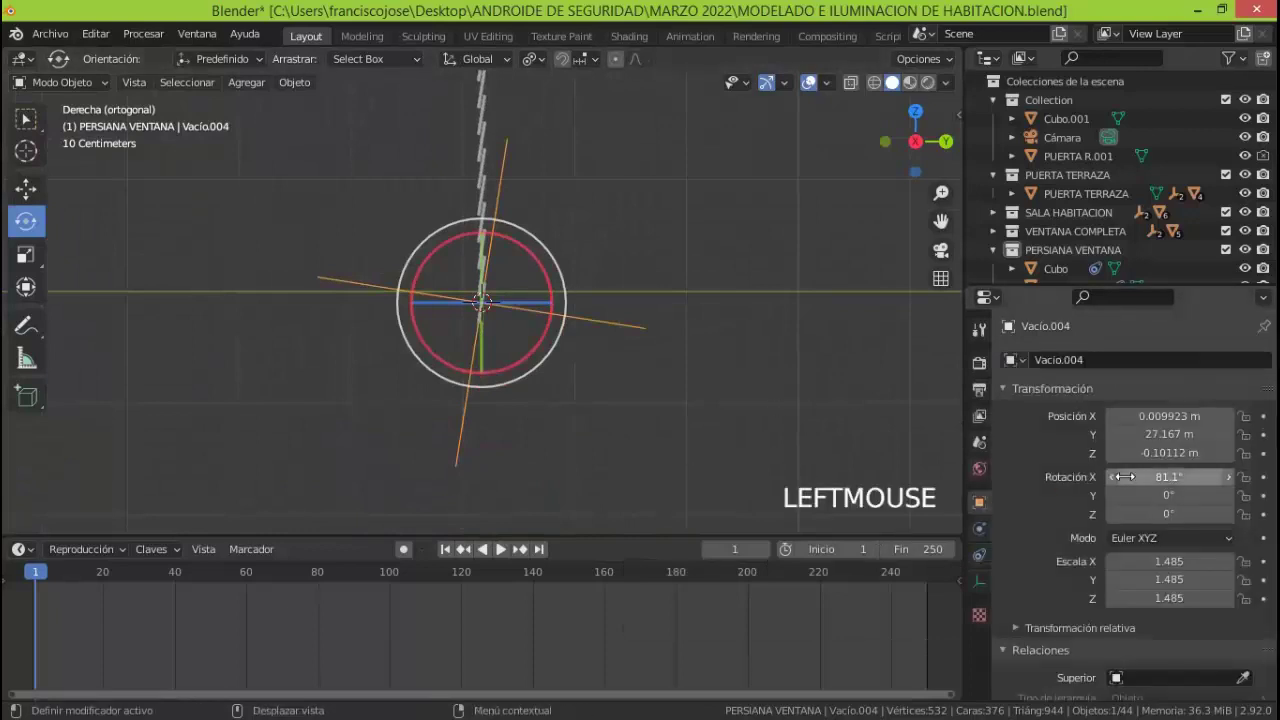
pyautogui.click(980, 556)
pyautogui.click(1120, 420)
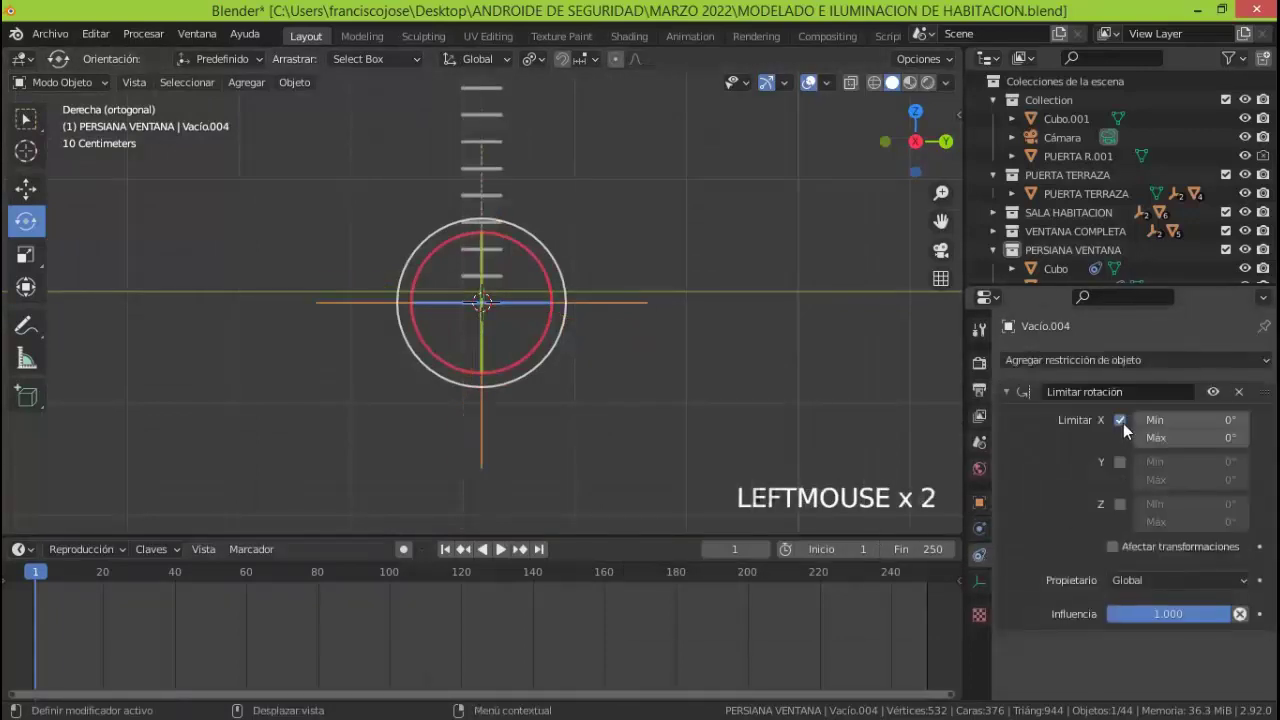
pyautogui.moveTo(55, 452); pyautogui.dragTo(1218, 438)
pyautogui.click(1218, 438)
pyautogui.write('81')
pyautogui.press('Return')
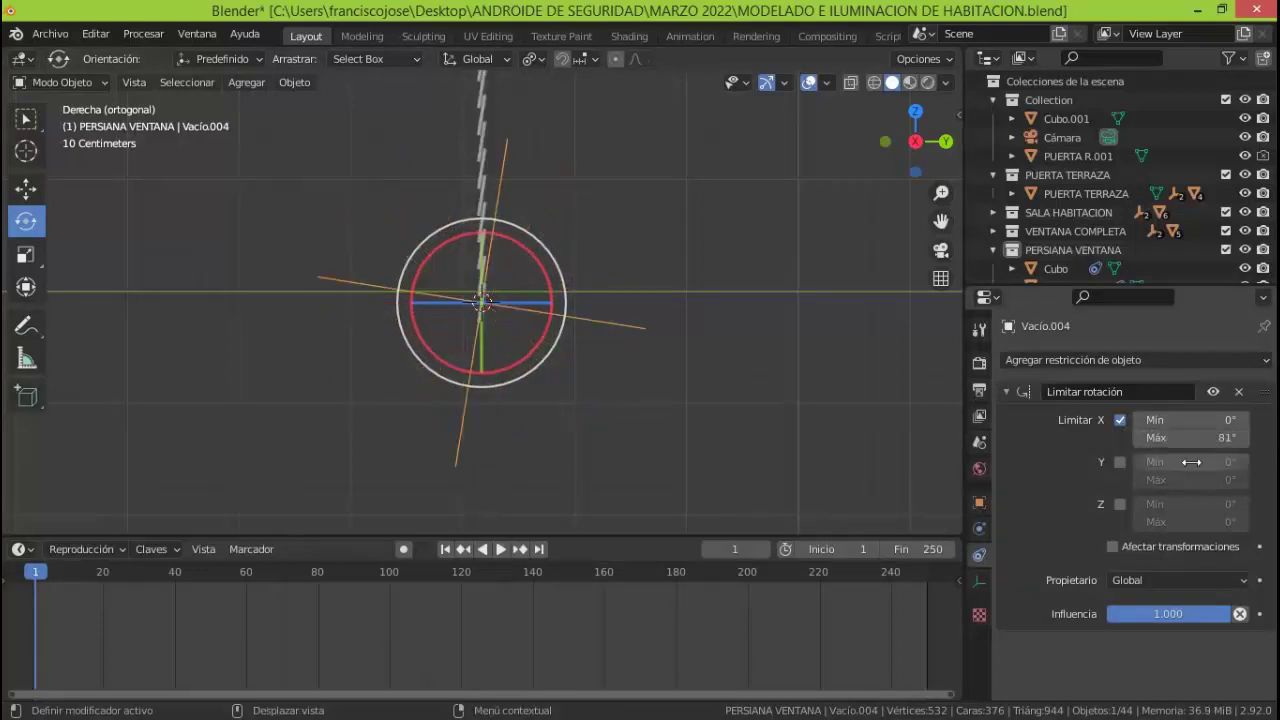
pyautogui.moveTo(897, 158); pyautogui.dragTo(922, 170)
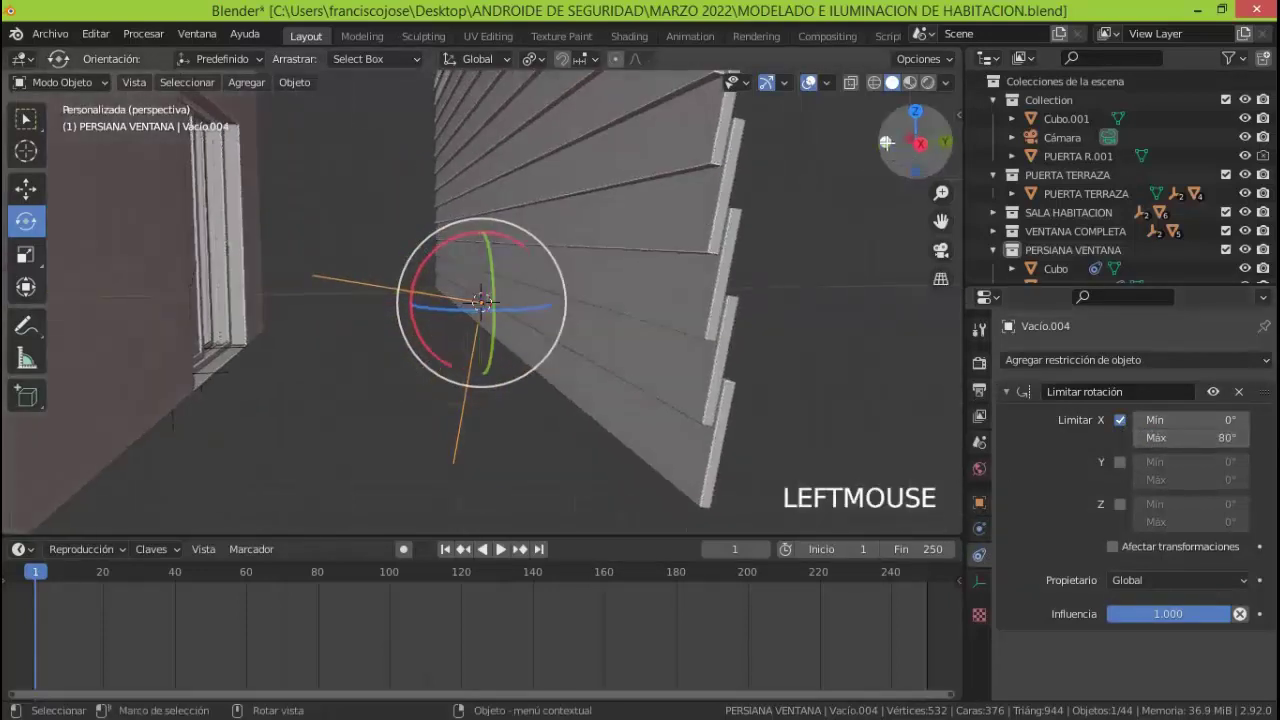
pyautogui.moveTo(1176, 421); pyautogui.dragTo(1177, 421)
# Set the empty's X rotation to about 45° and save the file
pyautogui.click(979, 502)
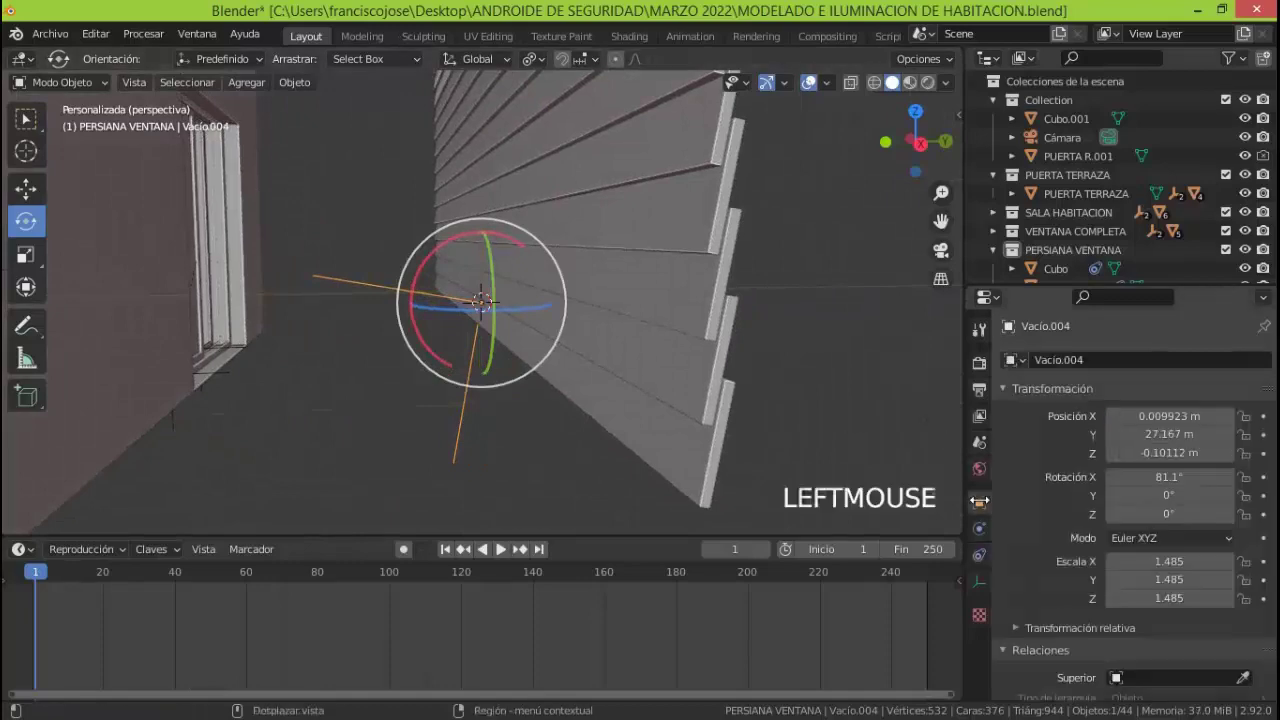
pyautogui.moveTo(1268, 464); pyautogui.dragTo(1150, 477)
pyautogui.moveTo(917, 158); pyautogui.dragTo(892, 152)
pyautogui.click(50, 34)
pyautogui.click(85, 163)
# In the right orthographic view, add a cylinder with 8 vertices and a 0.02 m radius at the empty's position
pyautogui.click(919, 143)
pyautogui.click(246, 82)
pyautogui.click(445, 220)
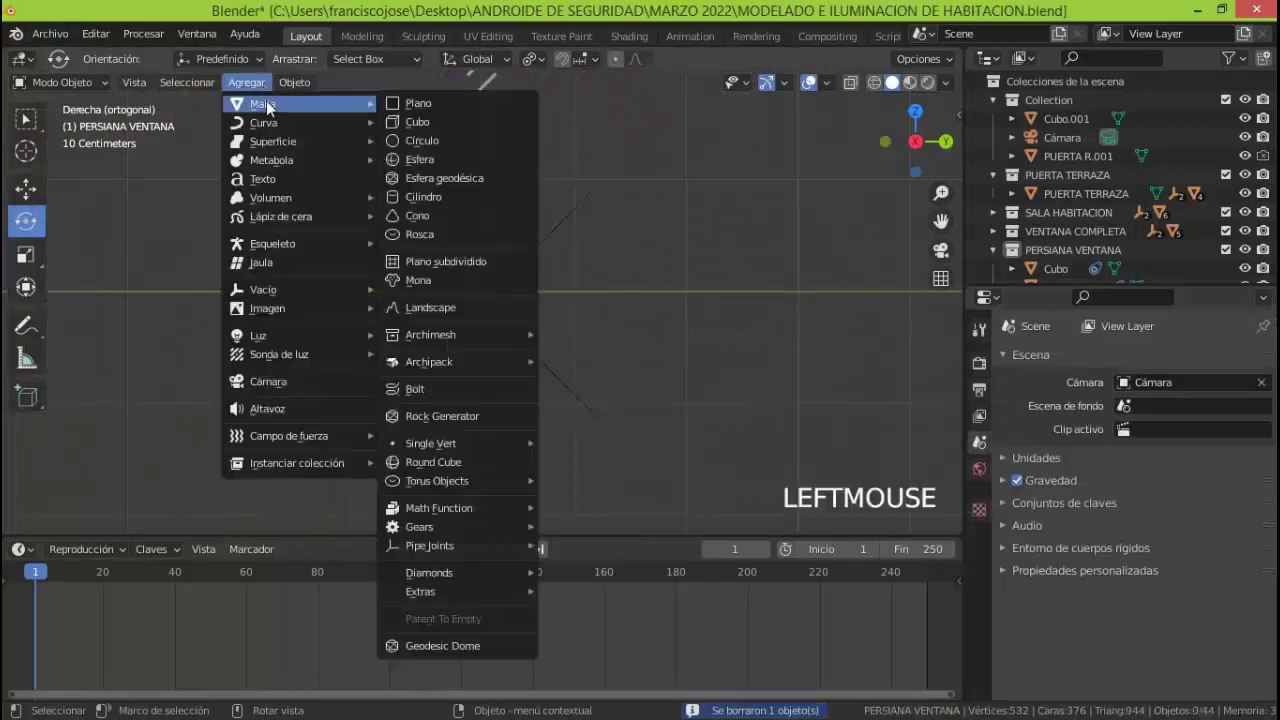
pyautogui.click(445, 220)
pyautogui.doubleClick(237, 294)
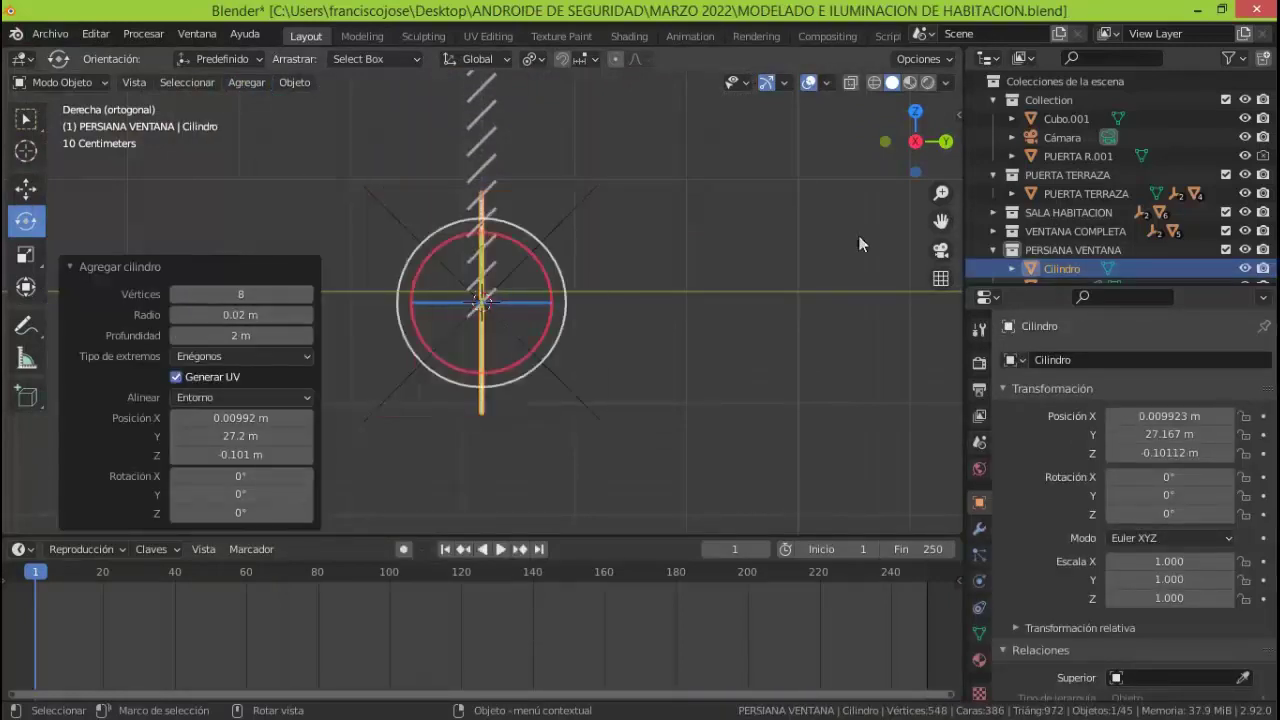
# Lengthen the cylinder to a depth of about 6.67 m and raise it to about Z 2.37 m
pyautogui.moveTo(240, 454); pyautogui.dragTo(417, 445)
pyautogui.moveTo(941, 193); pyautogui.dragTo(941, 160)
pyautogui.moveTo(941, 221); pyautogui.dragTo(941, 353)
pyautogui.moveTo(229, 336); pyautogui.dragTo(291, 337)
pyautogui.moveTo(240, 455); pyautogui.dragTo(301, 455)
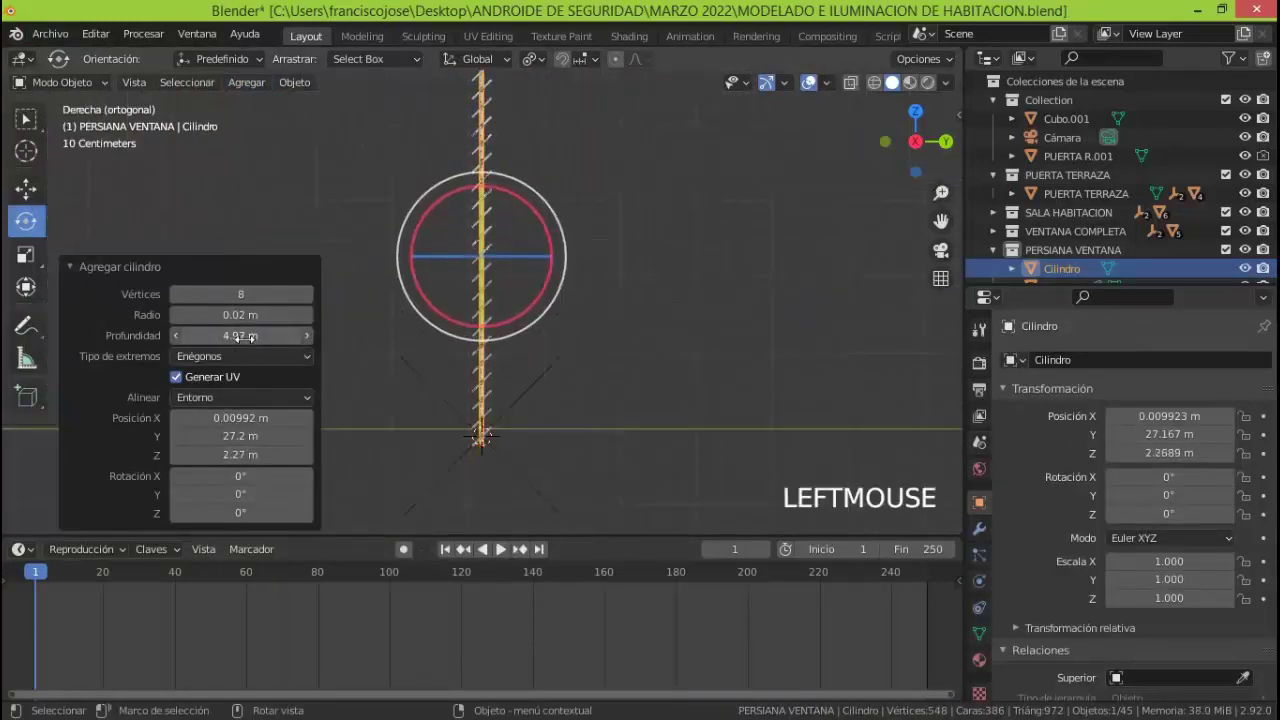
pyautogui.moveTo(941, 221); pyautogui.dragTo(949, 329)
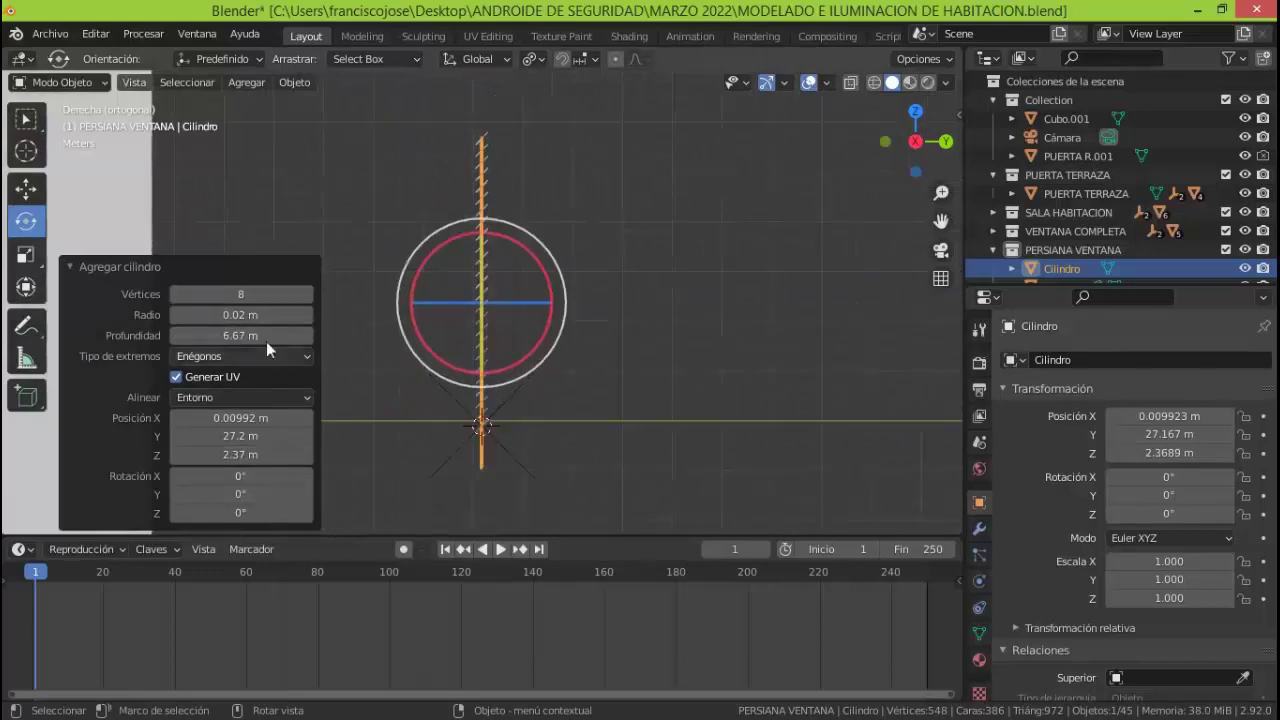
# Fit the cylinder's depth to the height of the slat stack and raise it to about Z 2.78 m
pyautogui.click(176, 337)
pyautogui.click(176, 337)
pyautogui.click(176, 337)
pyautogui.click(176, 337)
pyautogui.click(176, 337)
pyautogui.click(176, 337)
pyautogui.click(176, 337)
pyautogui.click(176, 337)
pyautogui.click(307, 337)
pyautogui.click(307, 337)
pyautogui.click(307, 455)
pyautogui.click(307, 455)
pyautogui.click(306, 335)
pyautogui.click(306, 335)
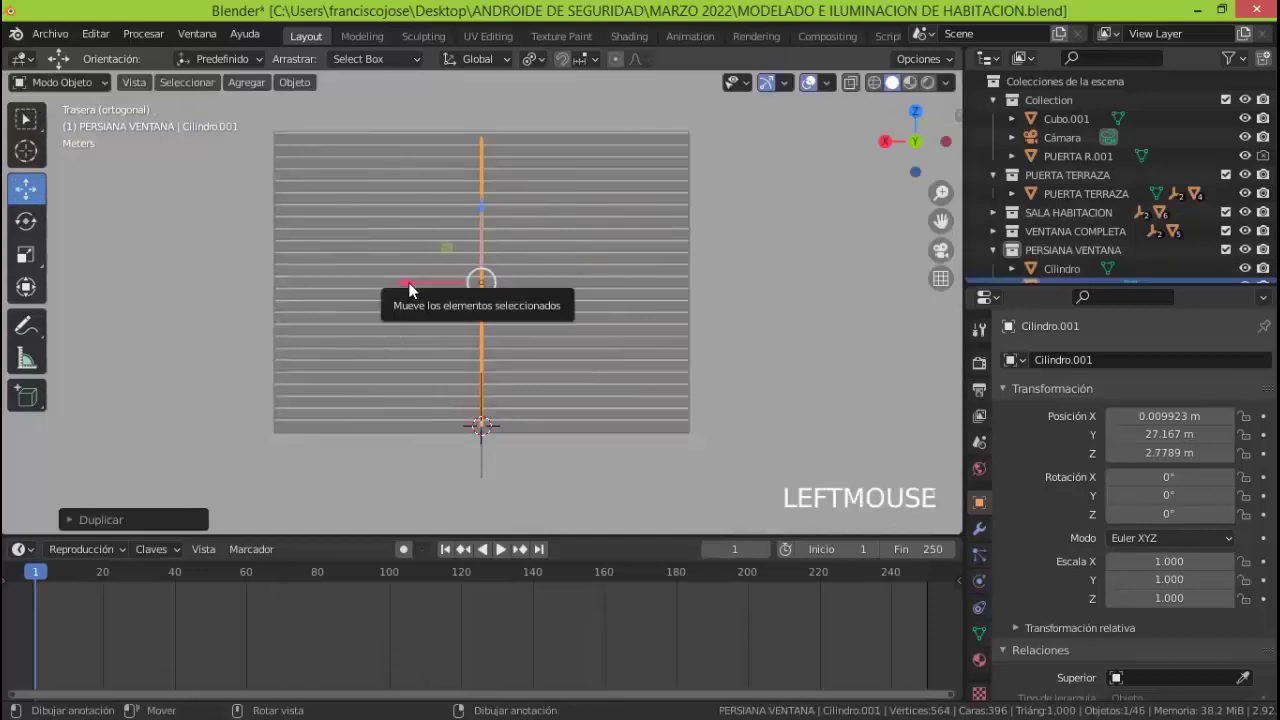
# In the rear view, place two duplicates of the cylinder along X, one near each end of the slats
pyautogui.moveTo(409, 285); pyautogui.dragTo(273, 286)
pyautogui.hotkey('shift', 'd')
pyautogui.click(523, 281)
pyautogui.keyDown('shift'); pyautogui.click(600, 274); pyautogui.keyUp('shift')
# Select the three cylinders Cilindro, Cilindro.001 and Cilindro.002 and join them into one object
pyautogui.scroll(4, 785, 292)
pyautogui.click(246, 252)
pyautogui.keyDown('shift'); pyautogui.click(246, 252); pyautogui.keyUp('shift')
pyautogui.keyDown('shift'); pyautogui.click(481, 253); pyautogui.keyUp('shift')
pyautogui.keyDown('shift'); pyautogui.click(481, 253); pyautogui.keyUp('shift')
pyautogui.keyDown('shift'); pyautogui.click(735, 262); pyautogui.keyUp('shift')
pyautogui.moveTo(1074, 286); pyautogui.dragTo(1074, 353)
pyautogui.click(1069, 274)
pyautogui.click(1072, 306)
pyautogui.keyDown('shift'); pyautogui.click(1071, 288); pyautogui.keyUp('shift')
pyautogui.keyDown('shift'); pyautogui.click(1070, 272); pyautogui.keyUp('shift')
pyautogui.click(1071, 306)
pyautogui.keyDown('shift'); pyautogui.click(1067, 271); pyautogui.keyUp('shift')
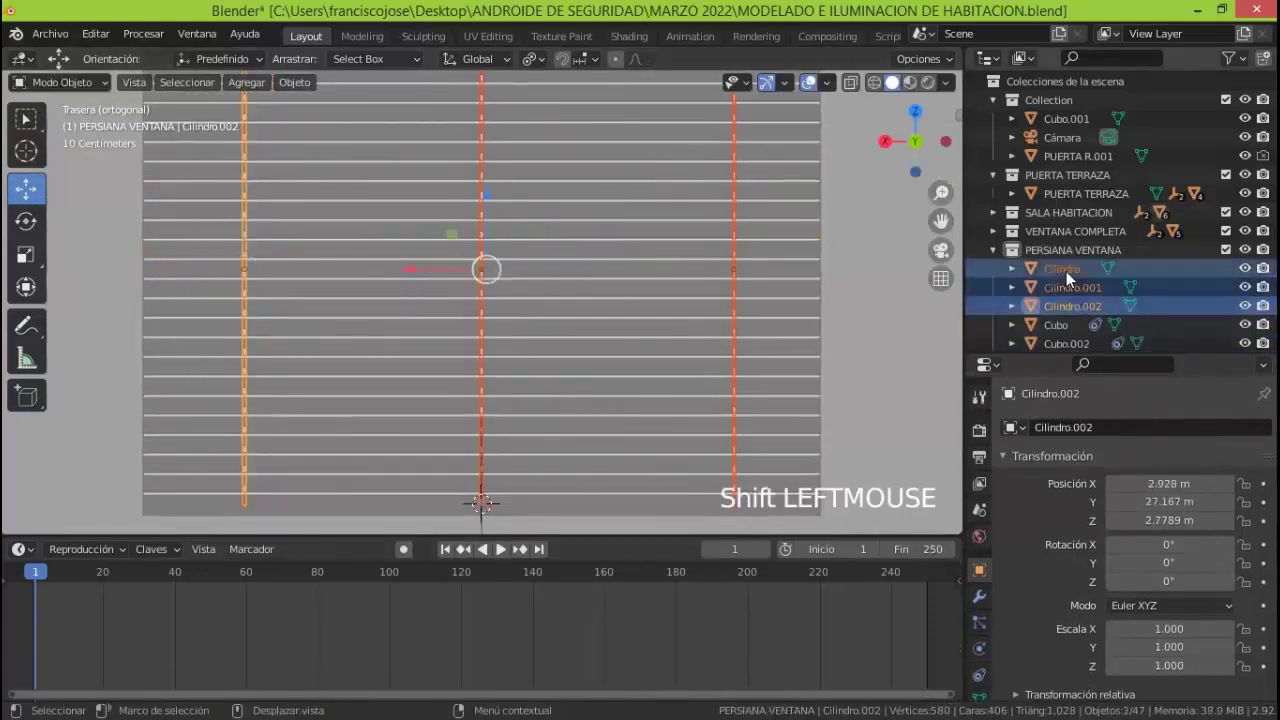
pyautogui.hotkey('ctrl', 'j')
# Set the joined cylinders' origin to their geometry and nudge them slightly along X
pyautogui.click(294, 83)
pyautogui.click(560, 144)
pyautogui.press('Tab')
pyautogui.moveTo(411, 270); pyautogui.dragTo(407, 270)
pyautogui.press('Tab')
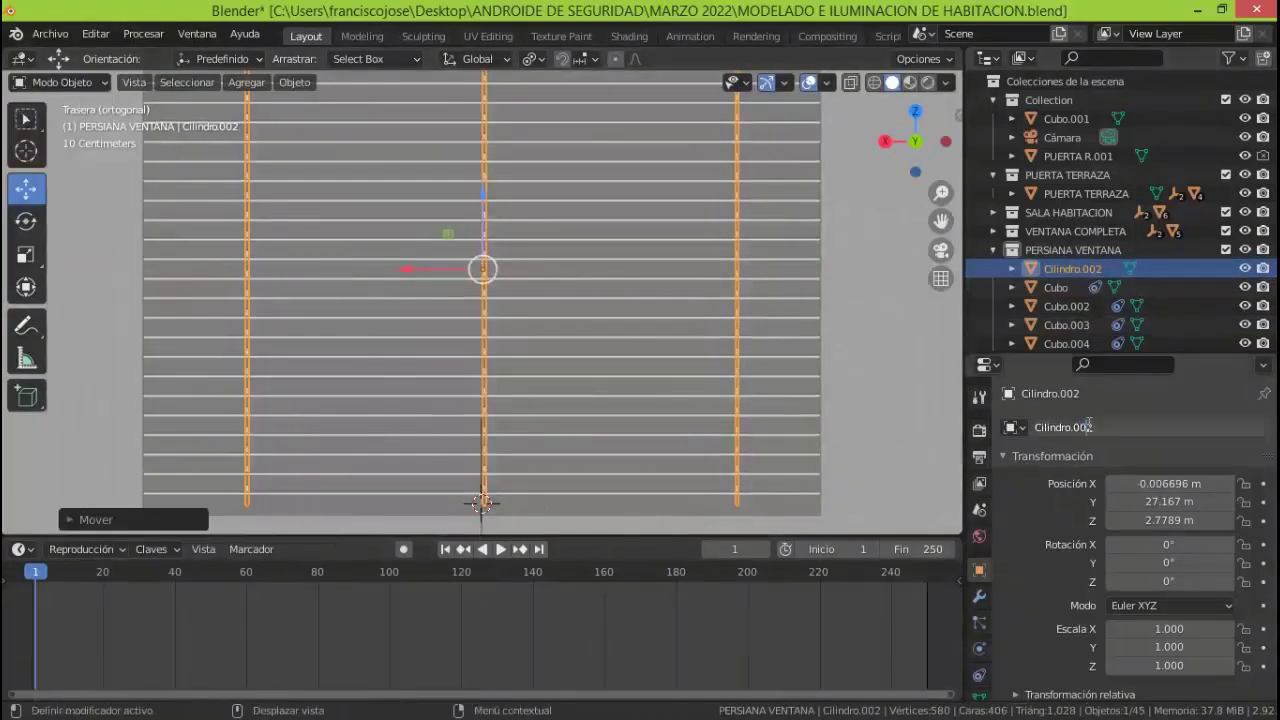
# Rename the joined cylinders EJES PERSIANA and the controlling empty GIRO PERSIANA
pyautogui.write('JES PERSIANA')
pyautogui.press('Return')
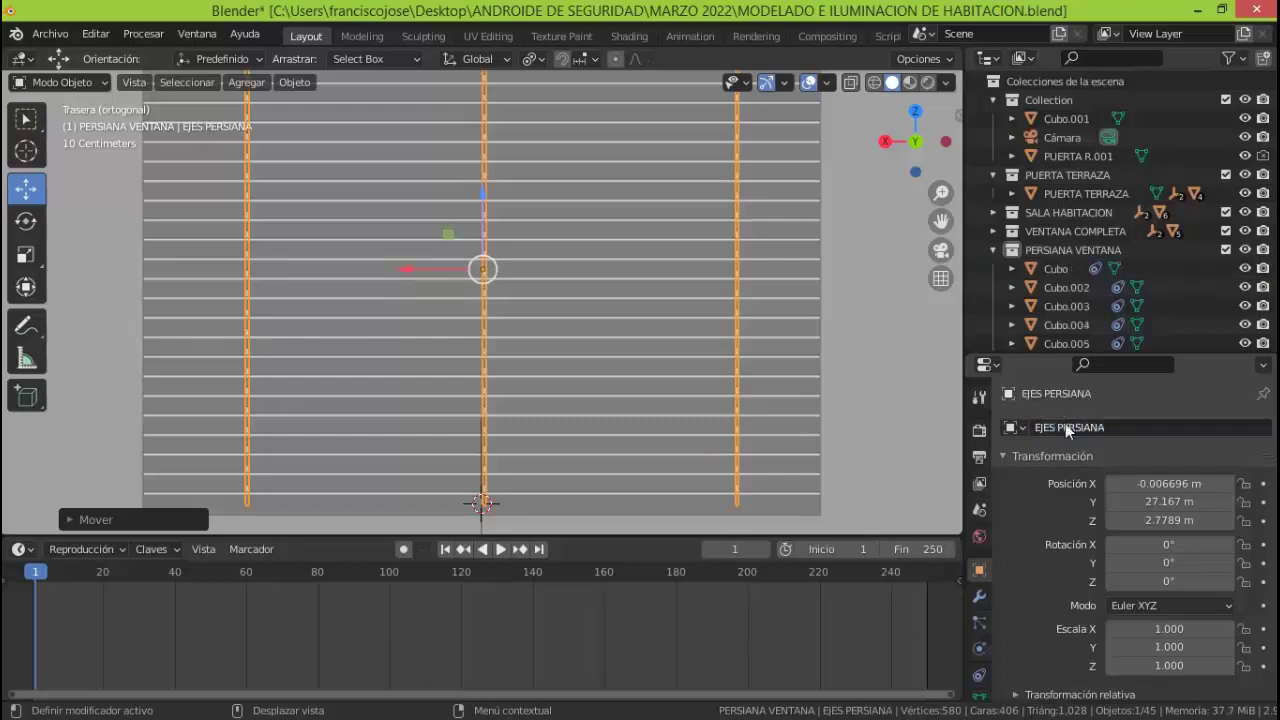
pyautogui.click(481, 524)
pyautogui.click(1094, 429)
pyautogui.write('GIRO PERSIANA')
pyautogui.press('Return')
# Select all slats from Cubo to Cubo.025 and parent them to EJES PERSIANA as objects
pyautogui.click(1064, 270)
pyautogui.scroll(-7, 1064, 270)
pyautogui.scroll(-4, 1066, 280)
pyautogui.keyDown('shift'); pyautogui.click(1066, 296); pyautogui.keyUp('shift')
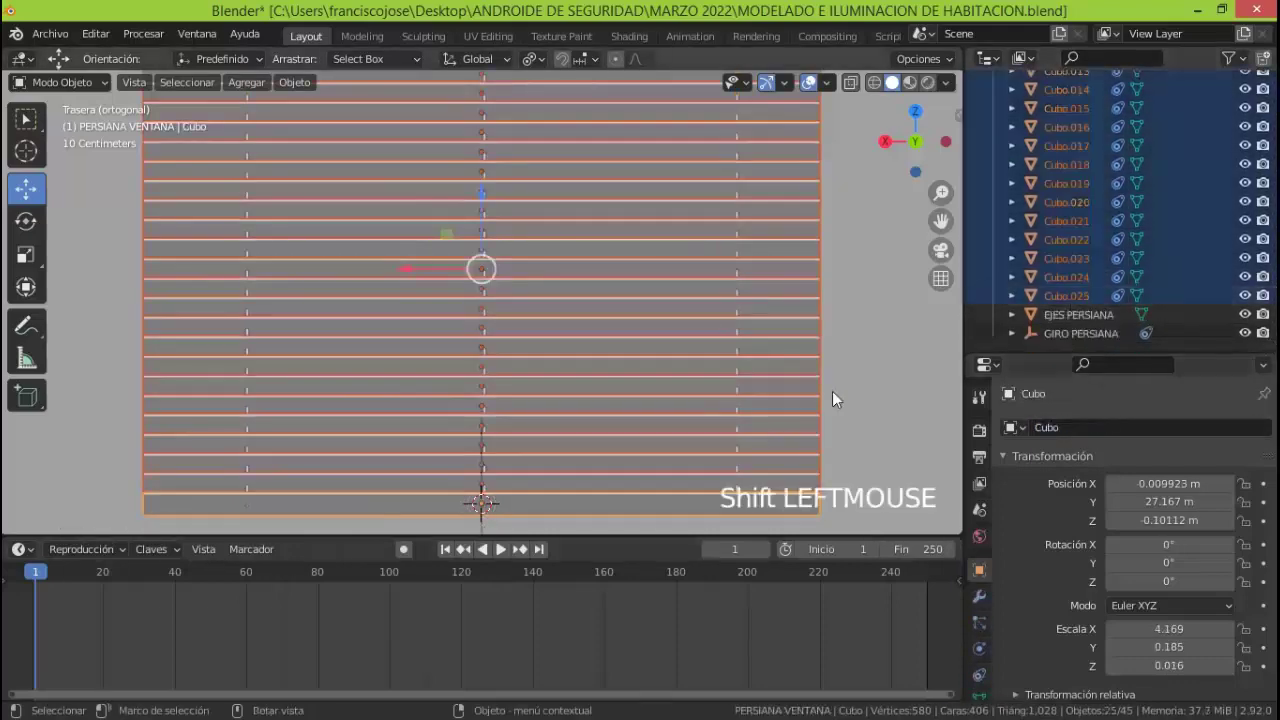
pyautogui.scroll(12, 635, 274)
pyautogui.keyDown('shift'); pyautogui.click(506, 372); pyautogui.keyUp('shift')
pyautogui.hotkey('ctrl', 'p')
pyautogui.click(552, 392)
pyautogui.scroll(-15, 552, 392)
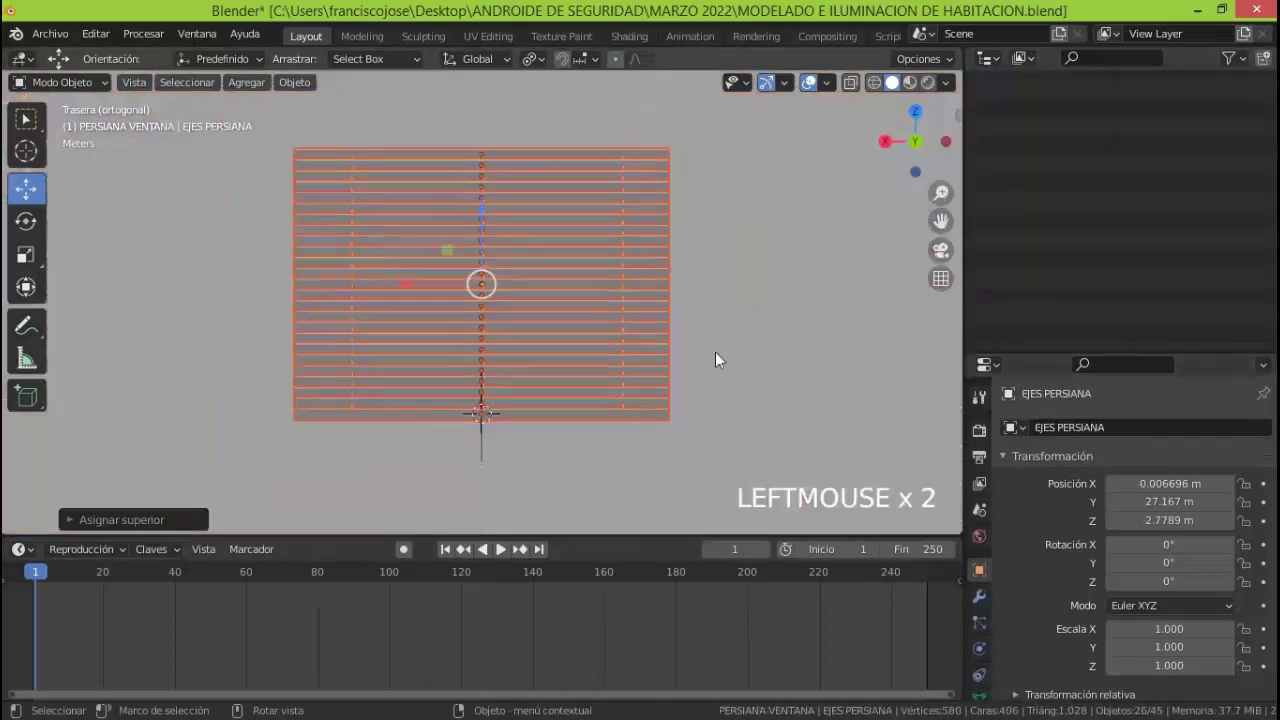
# Expand EJES PERSIANA in the scene hierarchy and examine the slats parented under it
pyautogui.click(1012, 269)
pyautogui.click(1012, 269)
pyautogui.click(1080, 287)
pyautogui.click(1012, 269)
pyautogui.keyDown('shift'); pyautogui.click(1076, 269); pyautogui.keyUp('shift')
pyautogui.click(1076, 269)
# Parent the GIRO PERSIANA empty to EJES PERSIANA as an object
pyautogui.click(483, 456)
pyautogui.moveTo(621, 413); pyautogui.dragTo(690, 410, button='middle')
pyautogui.scroll(5, 600, 370)
pyautogui.keyDown('shift'); pyautogui.click(485, 258); pyautogui.keyUp('shift')
pyautogui.keyDown('shift'); pyautogui.click(485, 258); pyautogui.keyUp('shift')
pyautogui.keyDown('shift'); pyautogui.click(503, 258); pyautogui.keyUp('shift')
pyautogui.keyDown('shift'); pyautogui.click(503, 258); pyautogui.keyUp('shift')
pyautogui.keyDown('shift'); pyautogui.click(503, 258); pyautogui.keyUp('shift')
pyautogui.press('a')
pyautogui.press('a')
pyautogui.press('a')
pyautogui.click(537, 493)
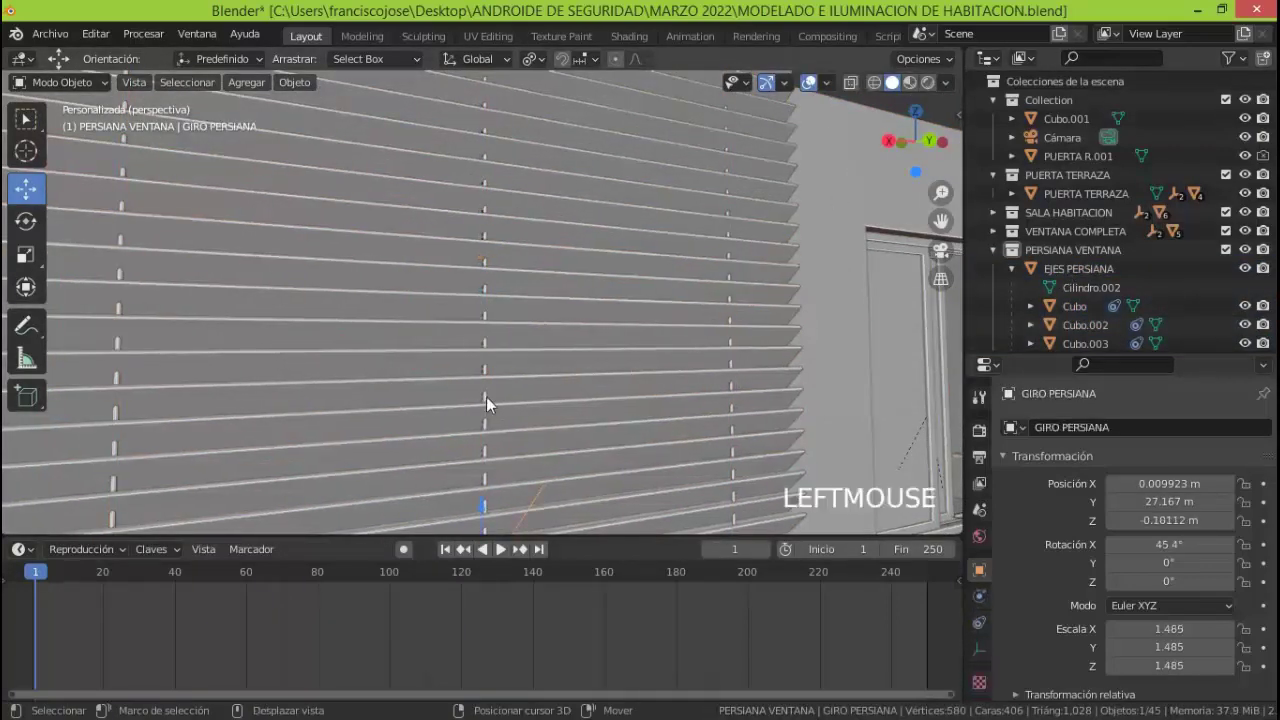
pyautogui.keyDown('shift'); pyautogui.click(759, 351); pyautogui.keyUp('shift')
pyautogui.hotkey('ctrl', 'p')
pyautogui.click(759, 351)
pyautogui.scroll(-5, 831, 244)
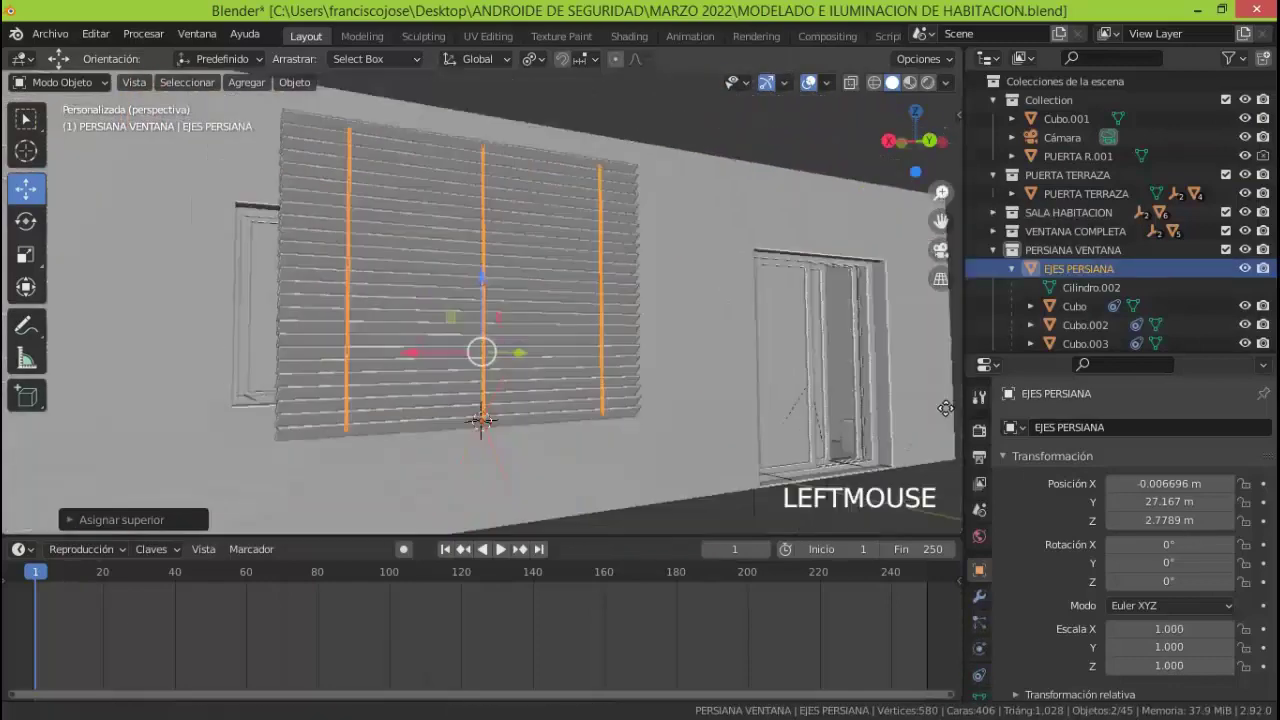
# Move EJES PERSIANA with its slats out from the wall to Y 29.278 m and up to Z 2.9178 m
pyautogui.click(640, 128)
pyautogui.click(1078, 269)
pyautogui.moveTo(482, 216)
pyautogui.mouseDown()
pyautogui.moveTo(482, 195)
pyautogui.moveTo(482, 212)
pyautogui.mouseUp()
pyautogui.press('KP_3')
# Rotate the GIRO PERSIANA empty about X to about 14.8° to tilt the slats
pyautogui.click(513, 415)
pyautogui.press('r')
pyautogui.click(528, 486)
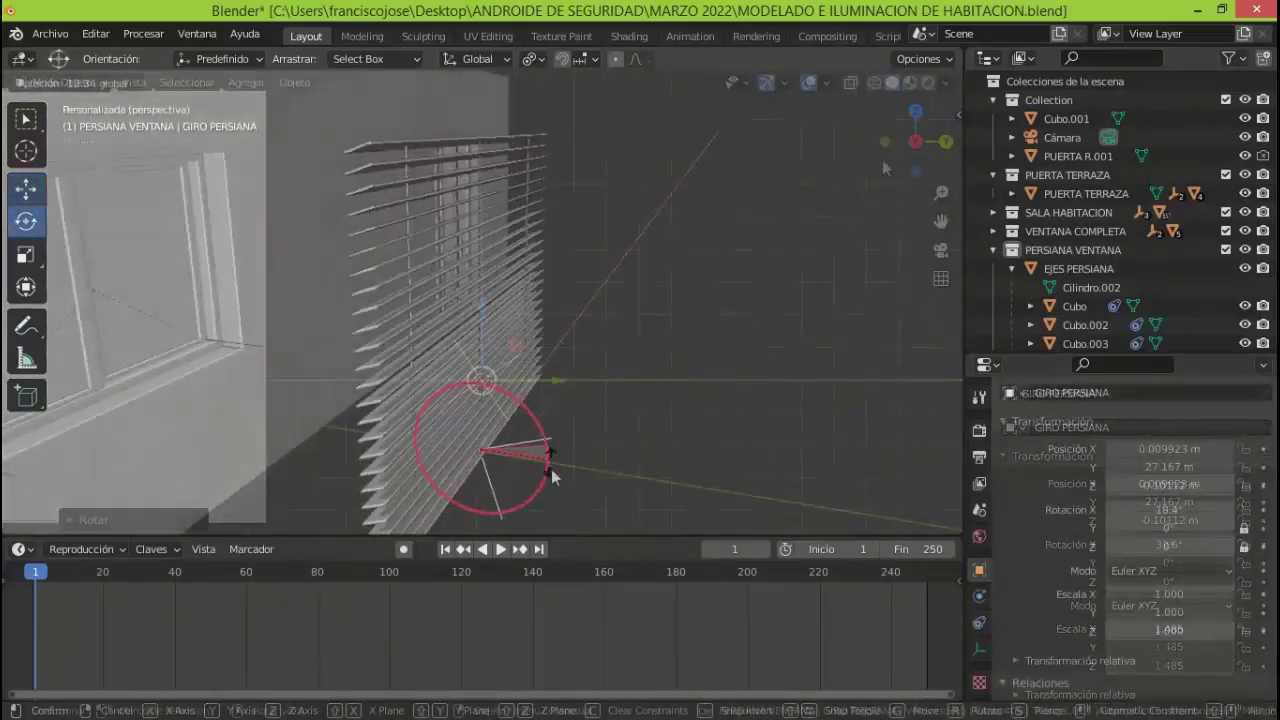
pyautogui.moveTo(549, 471); pyautogui.dragTo(473, 509)
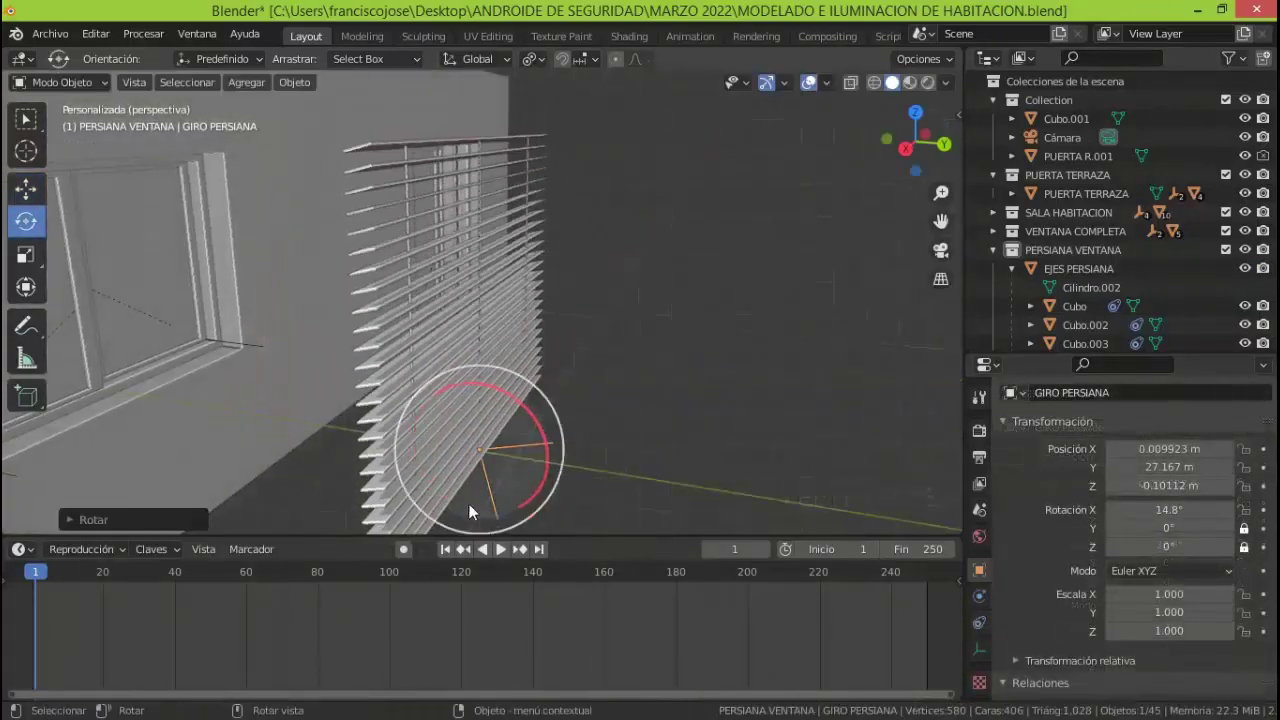
# Examine the bottom slat's Copy Rotation constraint, then the Limit Rotation constraint and rotation locks of GIRO PERSIANA
pyautogui.click(455, 496)
pyautogui.click(981, 650)
pyautogui.click(980, 675)
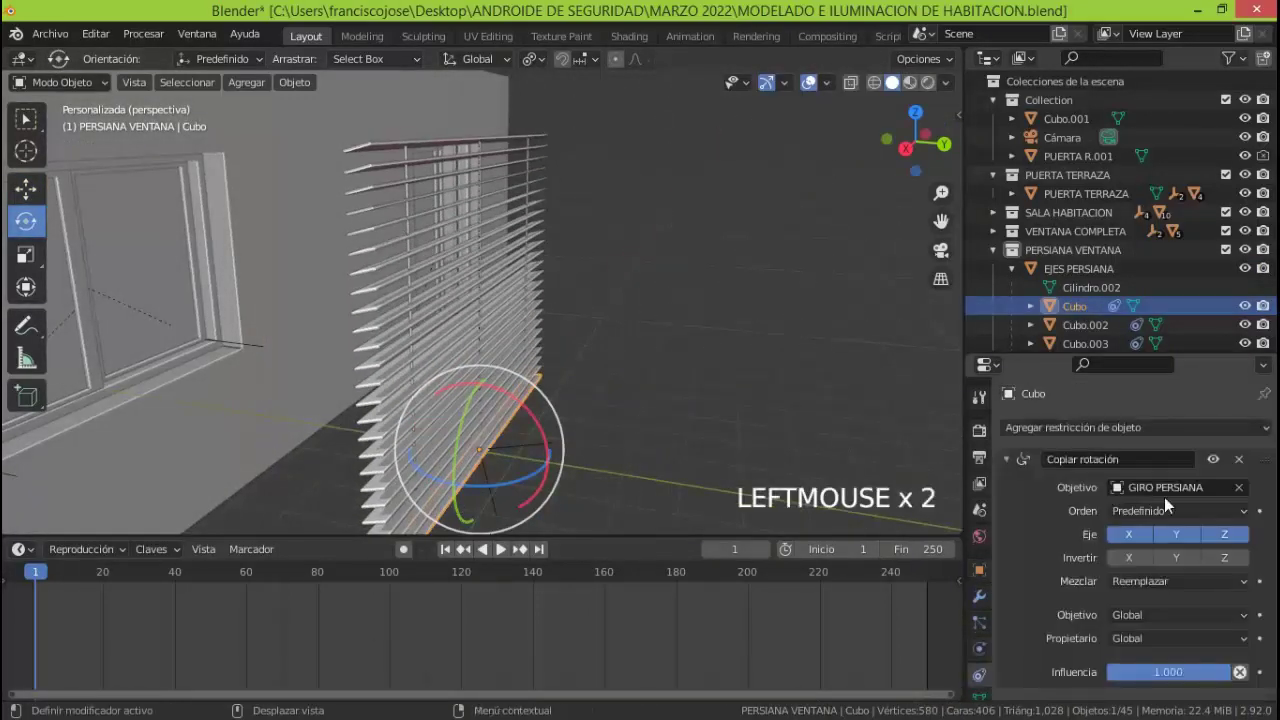
pyautogui.click(542, 456)
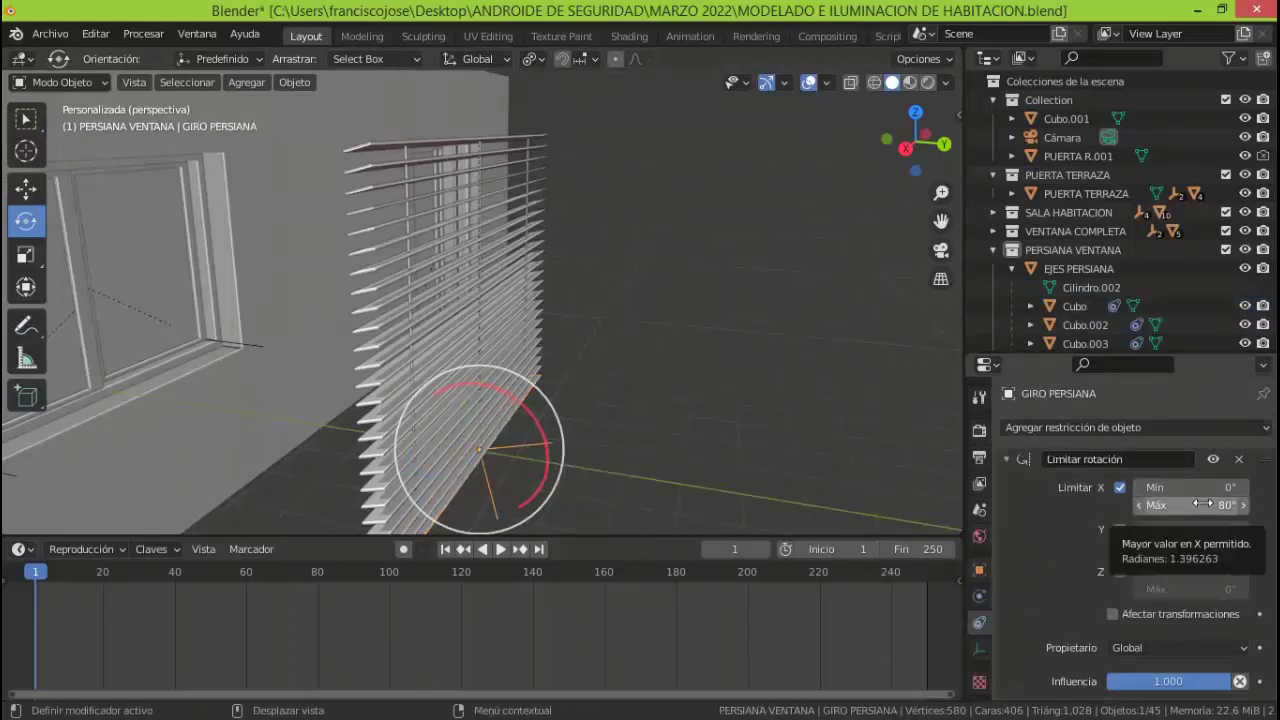
pyautogui.click(979, 570)
pyautogui.moveTo(1274, 508); pyautogui.dragTo(1274, 548)
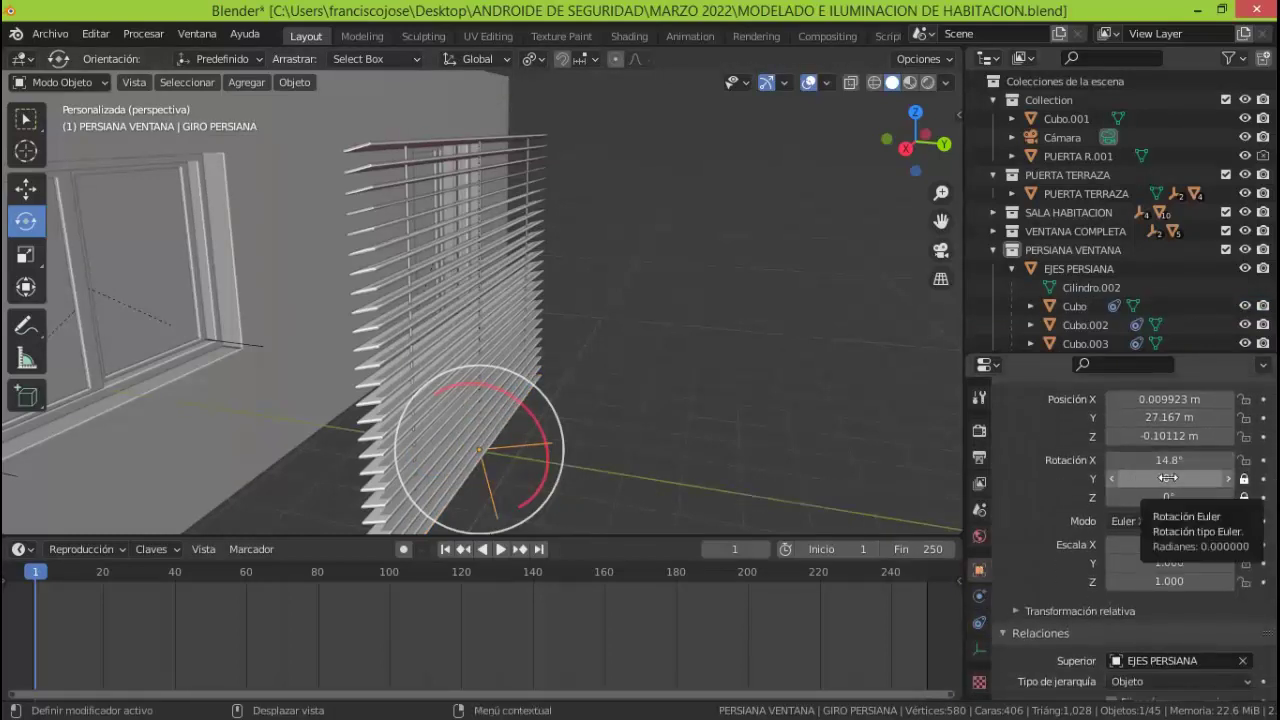
pyautogui.click(1245, 496)
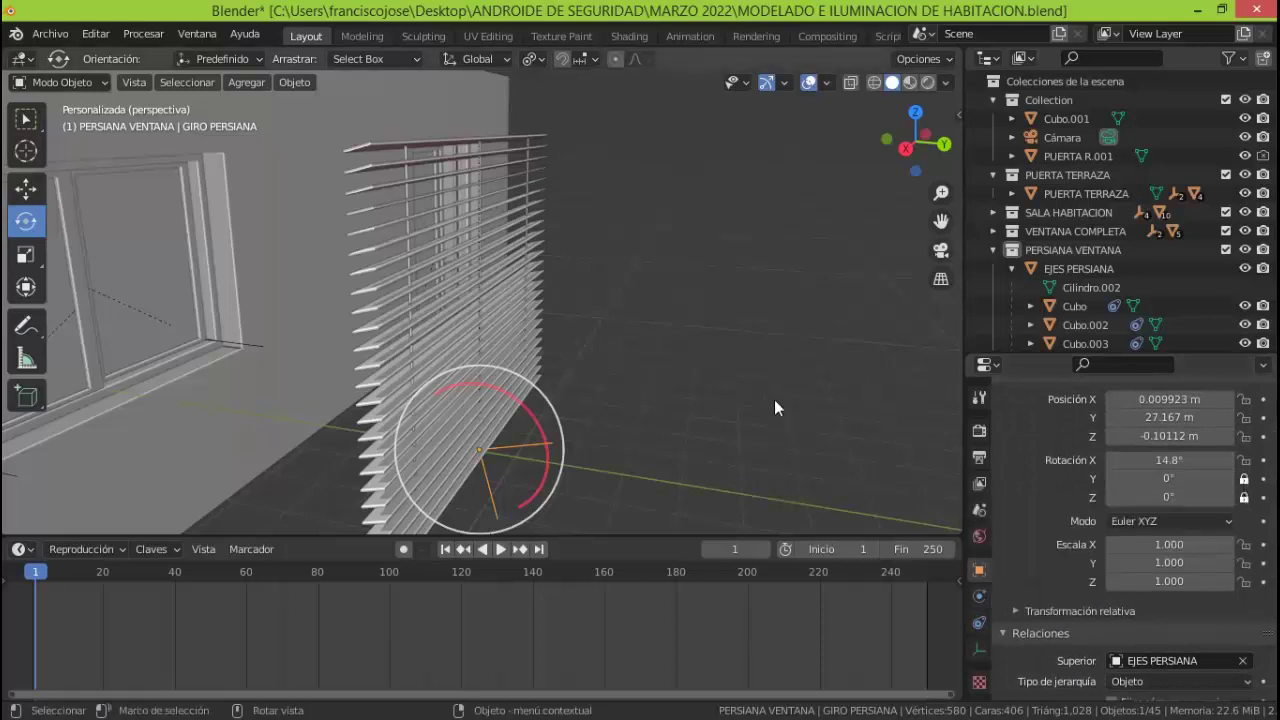
# Rotate GIRO PERSIANA to about 18.4° on X, try turning it about Z with the Z lock released, and undo the Z turns
pyautogui.moveTo(541, 429); pyautogui.dragTo(540, 428)
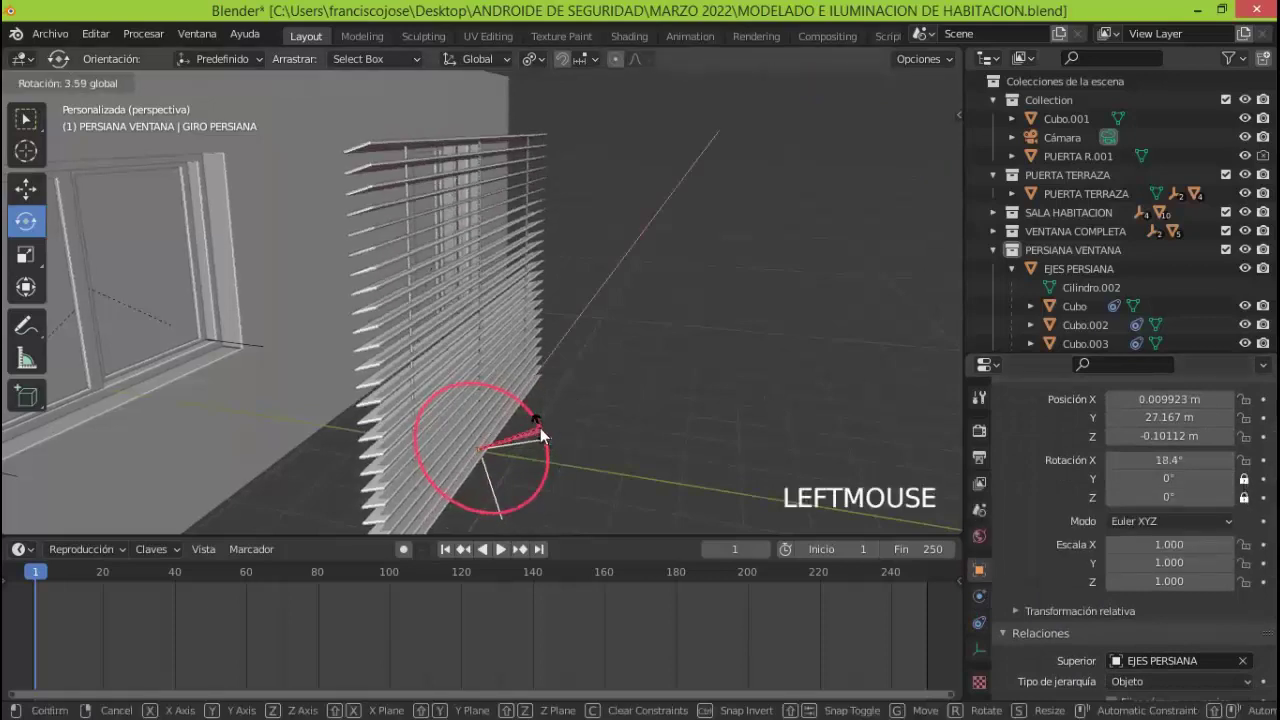
pyautogui.click(1245, 498)
pyautogui.moveTo(526, 475); pyautogui.dragTo(651, 429)
pyautogui.hotkey('ctrl', 'z')
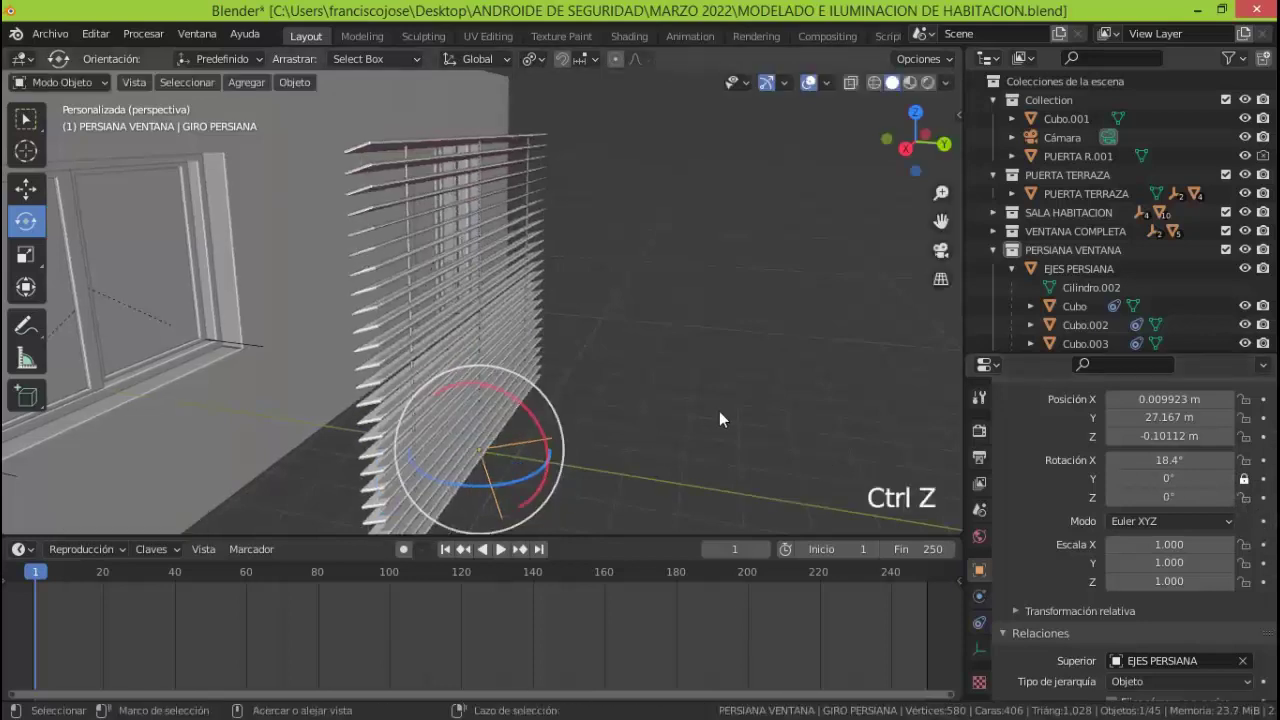
pyautogui.click(1245, 497)
pyautogui.moveTo(1168, 497); pyautogui.dragTo(1115, 509)
pyautogui.hotkey('ctrl', 'z')
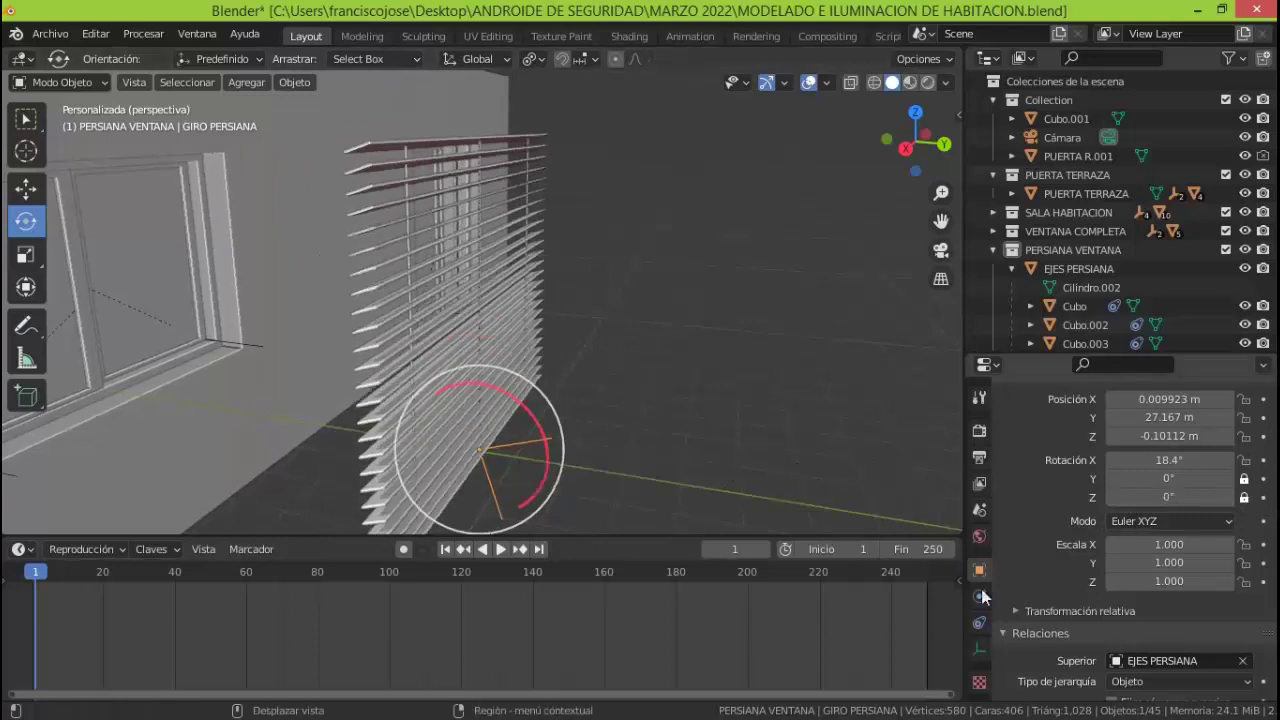
# Try limiting the Y and Z rotation in GIRO PERSIANA's Limit Rotation constraint, and disable both limits again
pyautogui.click(979, 622)
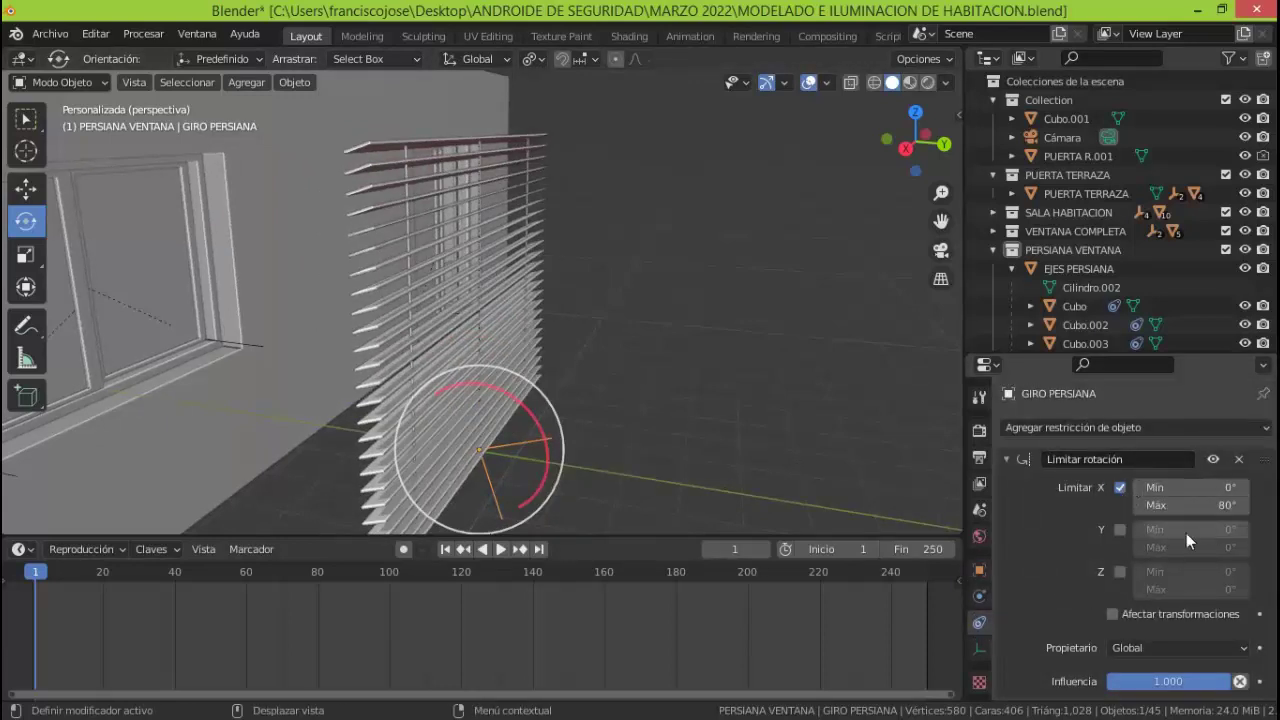
pyautogui.click(1120, 530)
pyautogui.click(1119, 571)
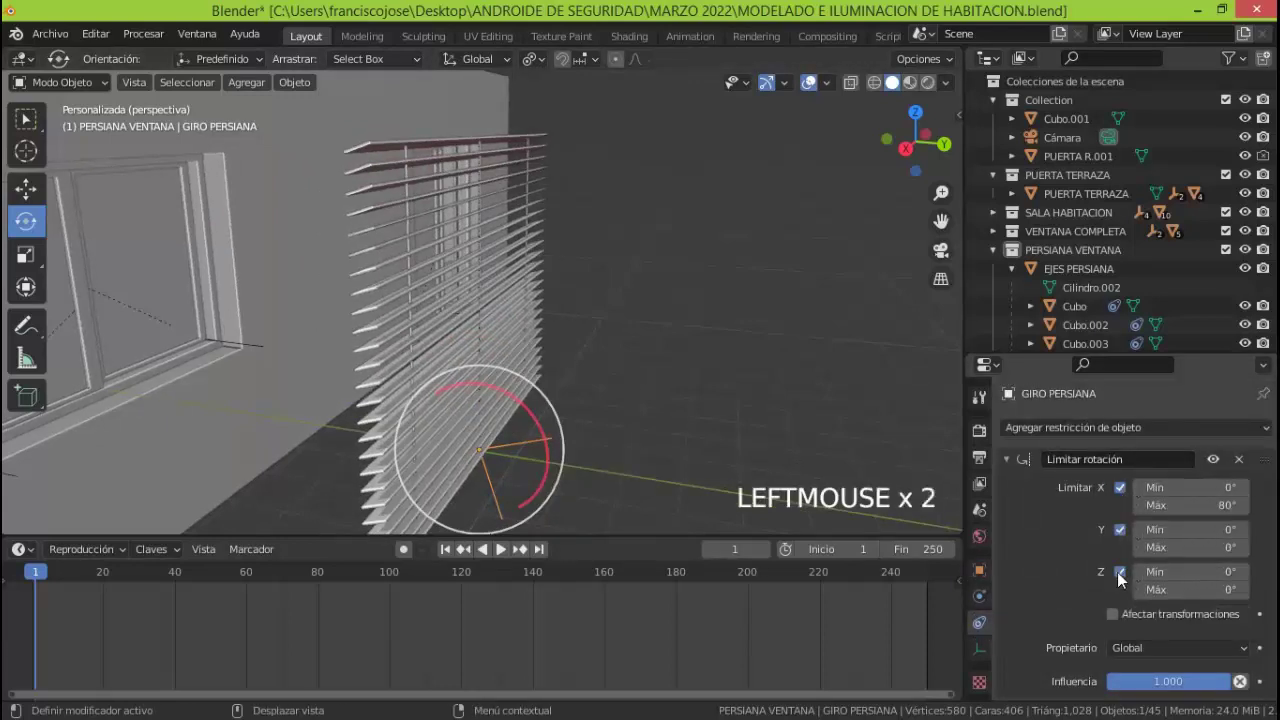
pyautogui.click(1120, 531)
pyautogui.click(1120, 572)
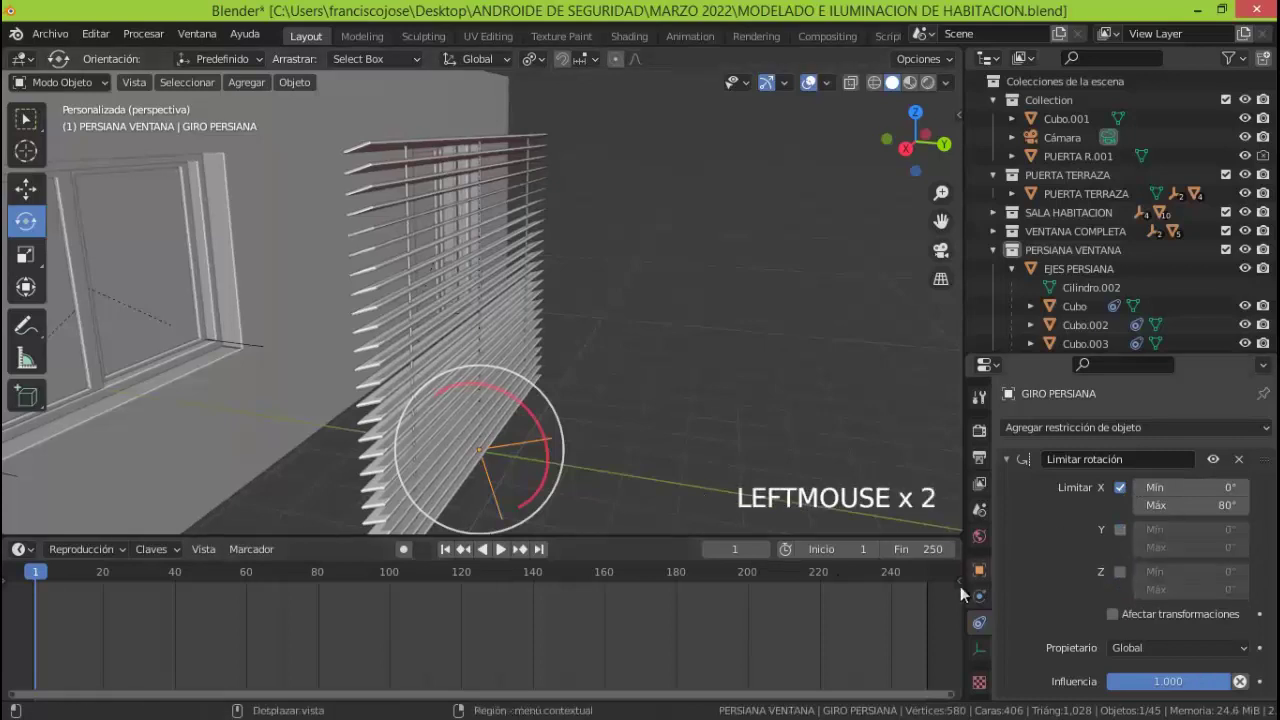
# Disable the Y and Z axes in the Copy Rotation constraint of the bottom slat Cubo
pyautogui.click(466, 456)
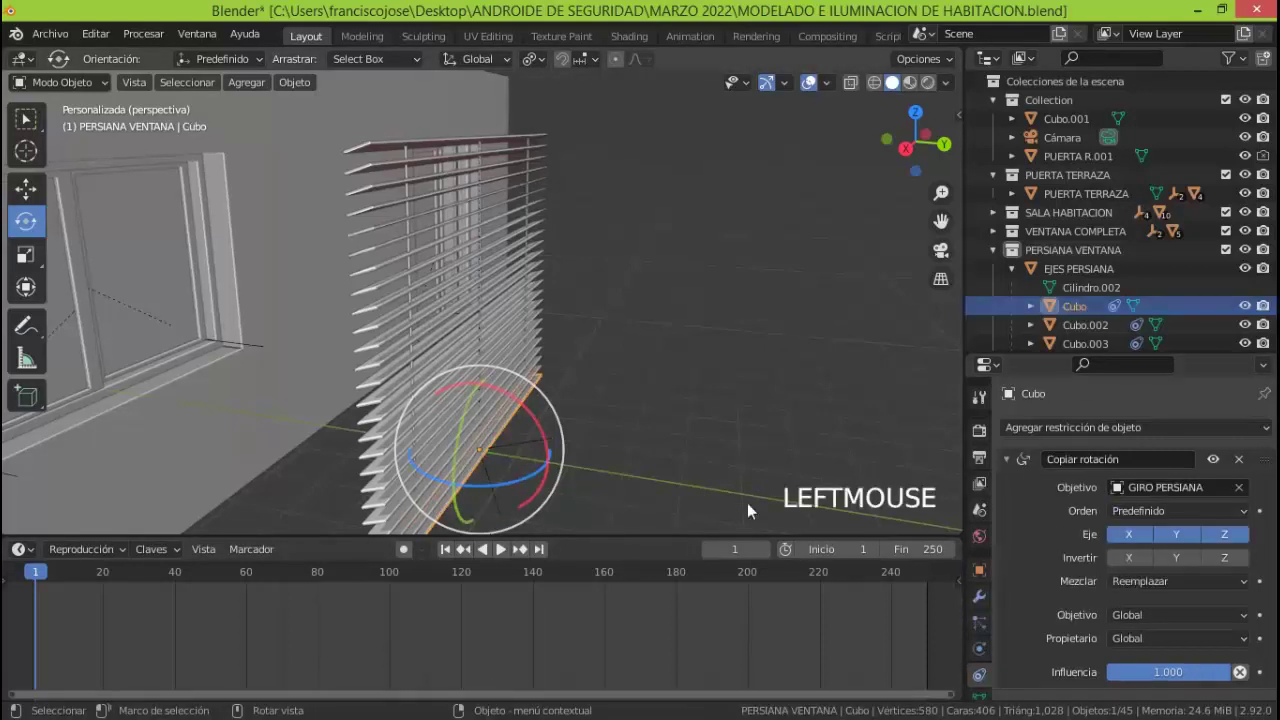
pyautogui.click(1180, 534)
pyautogui.click(1228, 534)
# Rotate GIRO PERSIANA to about 10.3° on X, test a Z turn with its lock released, undo it and relock Z
pyautogui.click(531, 447)
pyautogui.moveTo(540, 430); pyautogui.dragTo(544, 446)
pyautogui.click(979, 570)
pyautogui.click(1244, 581)
pyautogui.moveTo(512, 486); pyautogui.dragTo(610, 473)
pyautogui.hotkey('ctrl', 'z')
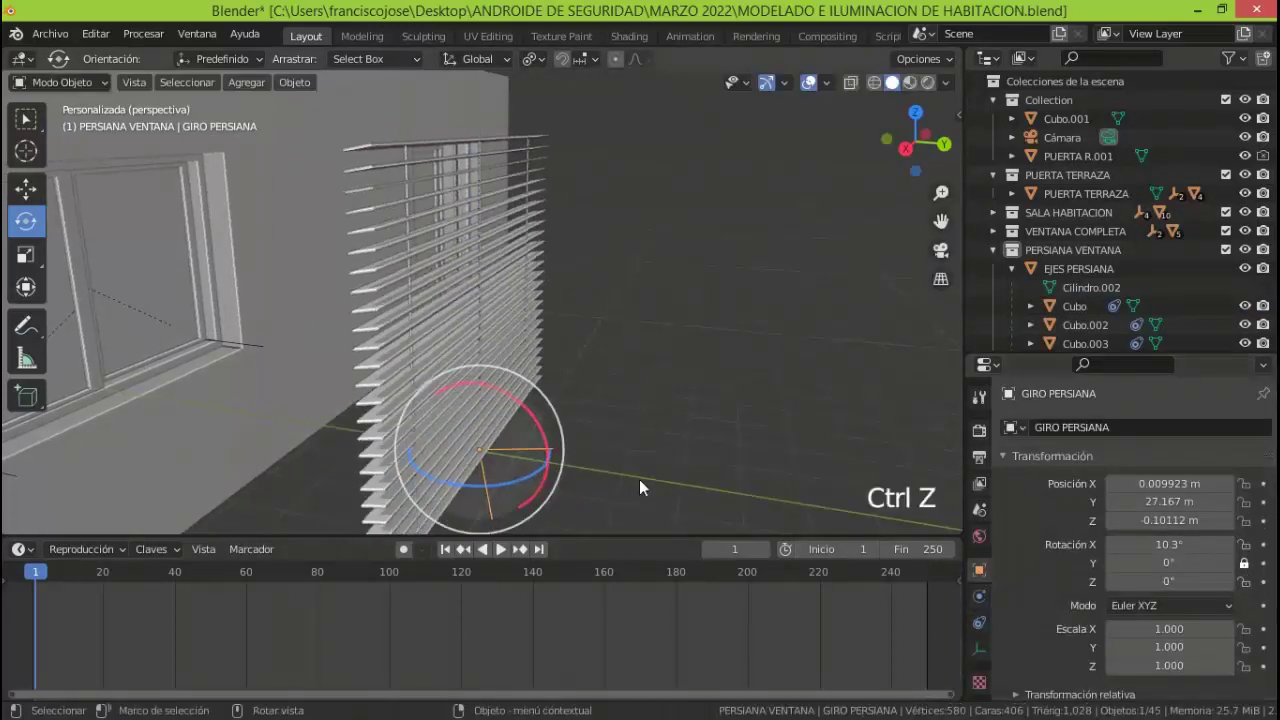
pyautogui.click(1244, 581)
# Disable the Y and Z axes in the Copy Rotation constraints of slats Cubo.003 to Cubo.007
pyautogui.click(540, 369)
pyautogui.click(979, 673)
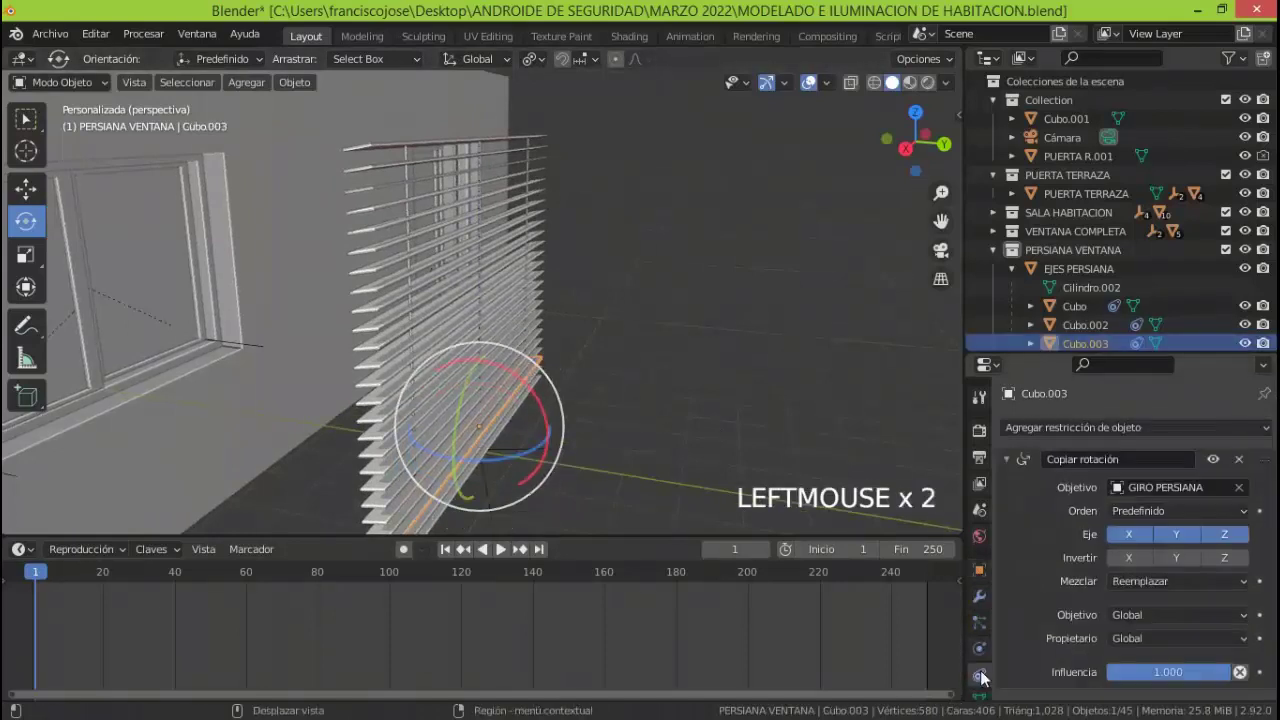
pyautogui.click(1228, 535)
pyautogui.moveTo(1272, 140); pyautogui.dragTo(1272, 176)
pyautogui.click(1088, 238)
pyautogui.click(1176, 535)
pyautogui.click(1222, 535)
pyautogui.click(1088, 257)
pyautogui.click(1176, 535)
pyautogui.click(1222, 535)
pyautogui.click(1088, 275)
pyautogui.click(1176, 535)
pyautogui.click(1222, 535)
pyautogui.click(1092, 294)
pyautogui.click(1176, 535)
pyautogui.click(1221, 534)
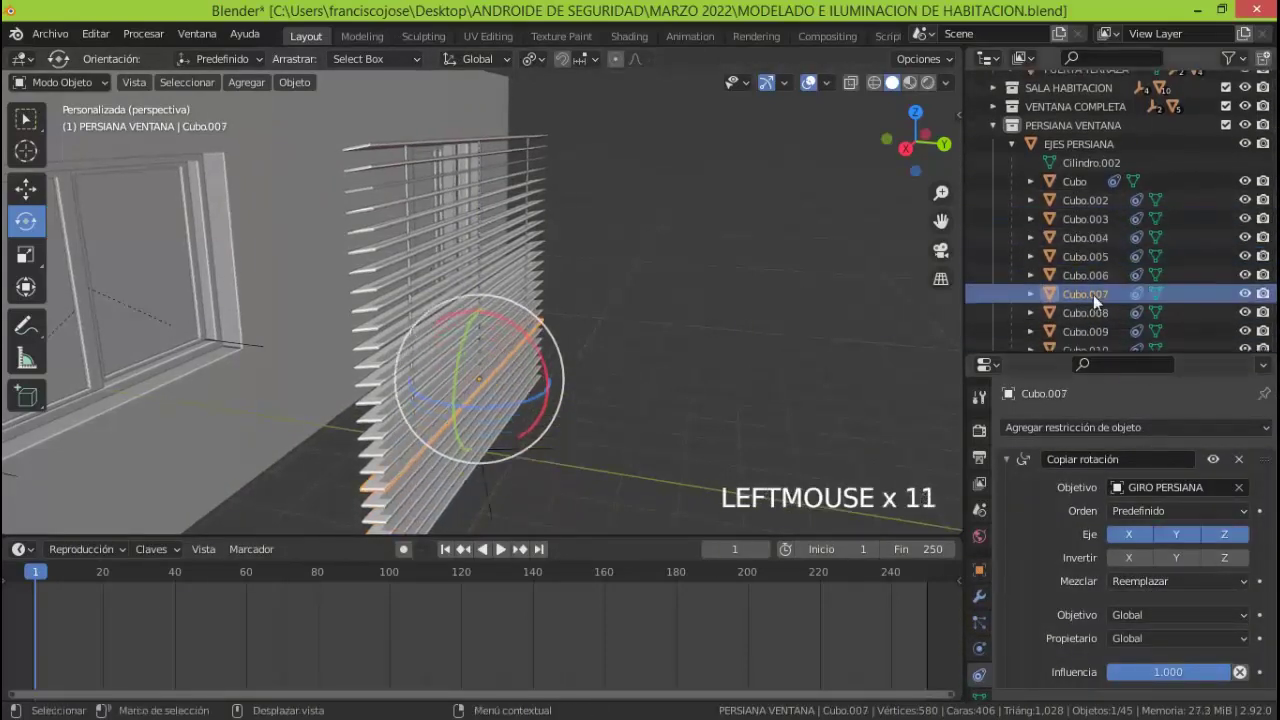
# Disable the Y and Z axes in the Copy Rotation constraints of slats Cubo.008 to Cubo.013
pyautogui.click(1090, 313)
pyautogui.click(1184, 536)
pyautogui.click(1224, 535)
pyautogui.moveTo(1272, 214); pyautogui.dragTo(1272, 265)
pyautogui.click(1095, 195)
pyautogui.click(1180, 535)
pyautogui.click(1228, 535)
pyautogui.click(1095, 212)
pyautogui.click(1180, 534)
pyautogui.click(1222, 535)
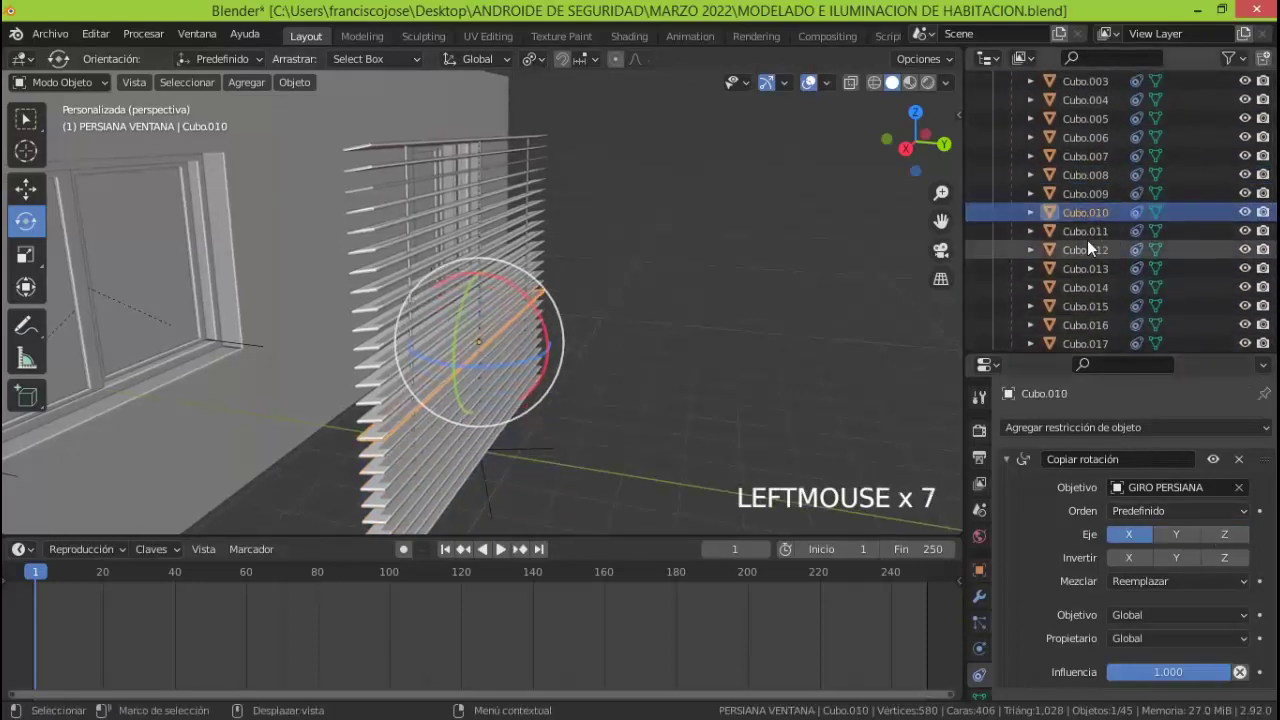
pyautogui.click(1095, 232)
pyautogui.click(1180, 535)
pyautogui.click(1219, 535)
pyautogui.click(1092, 251)
pyautogui.click(1184, 533)
pyautogui.click(1088, 271)
pyautogui.click(1176, 534)
pyautogui.click(1224, 534)
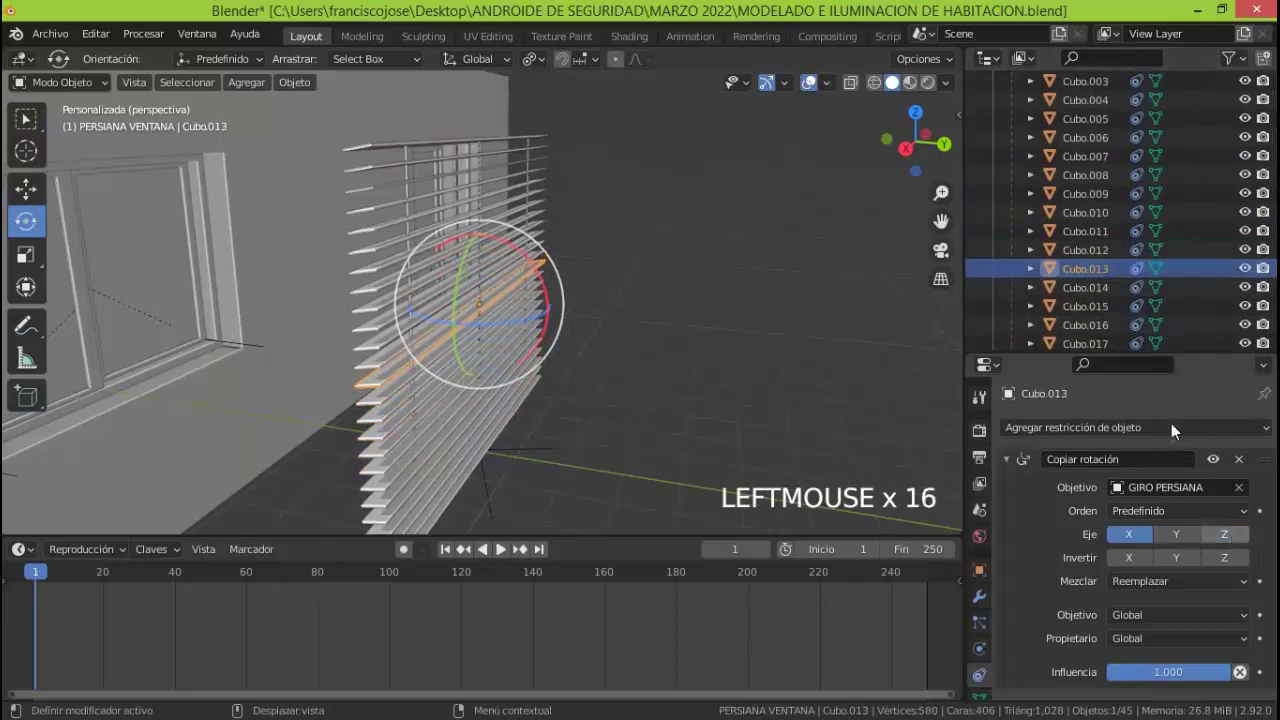
# Disable the Y and Z axes in the Copy Rotation constraints of slats Cubo.014 to Cubo.020
pyautogui.click(1085, 287)
pyautogui.moveTo(1272, 226); pyautogui.dragTo(1272, 278)
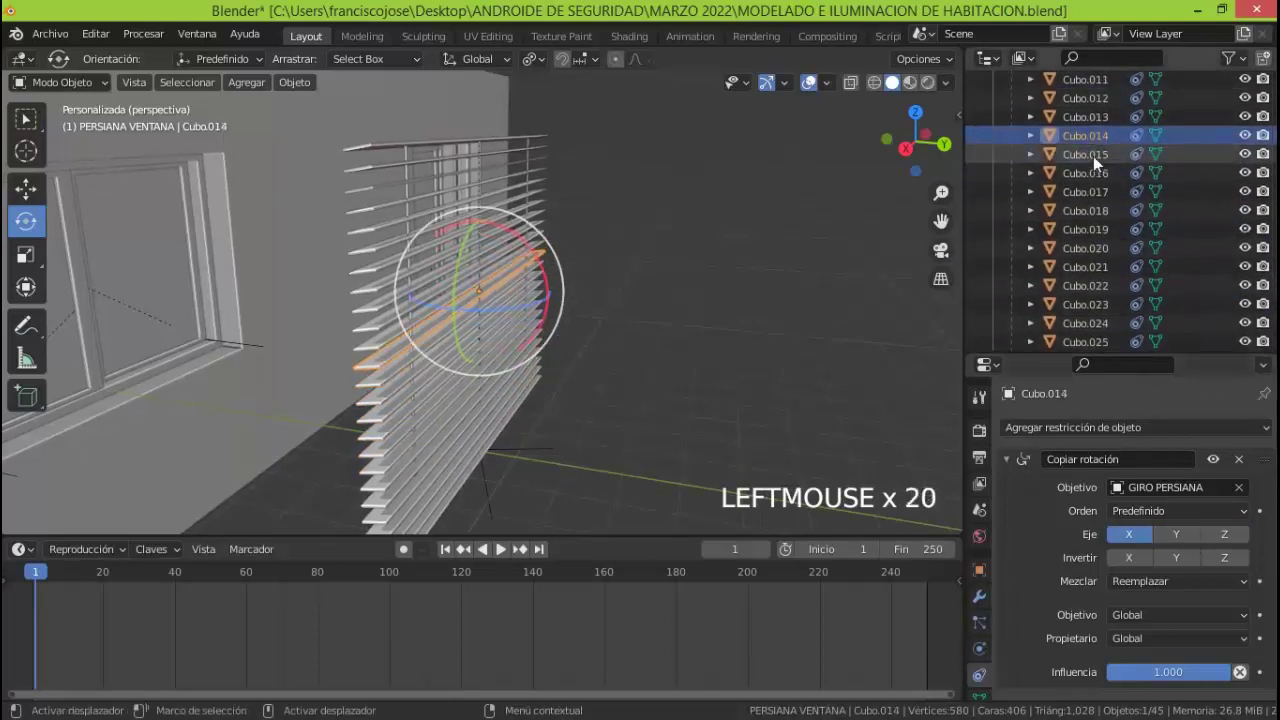
pyautogui.click(1093, 156)
pyautogui.click(1180, 534)
pyautogui.click(1227, 534)
pyautogui.click(1093, 174)
pyautogui.click(1176, 534)
pyautogui.click(1224, 534)
pyautogui.click(1085, 192)
pyautogui.click(1176, 534)
pyautogui.click(1224, 534)
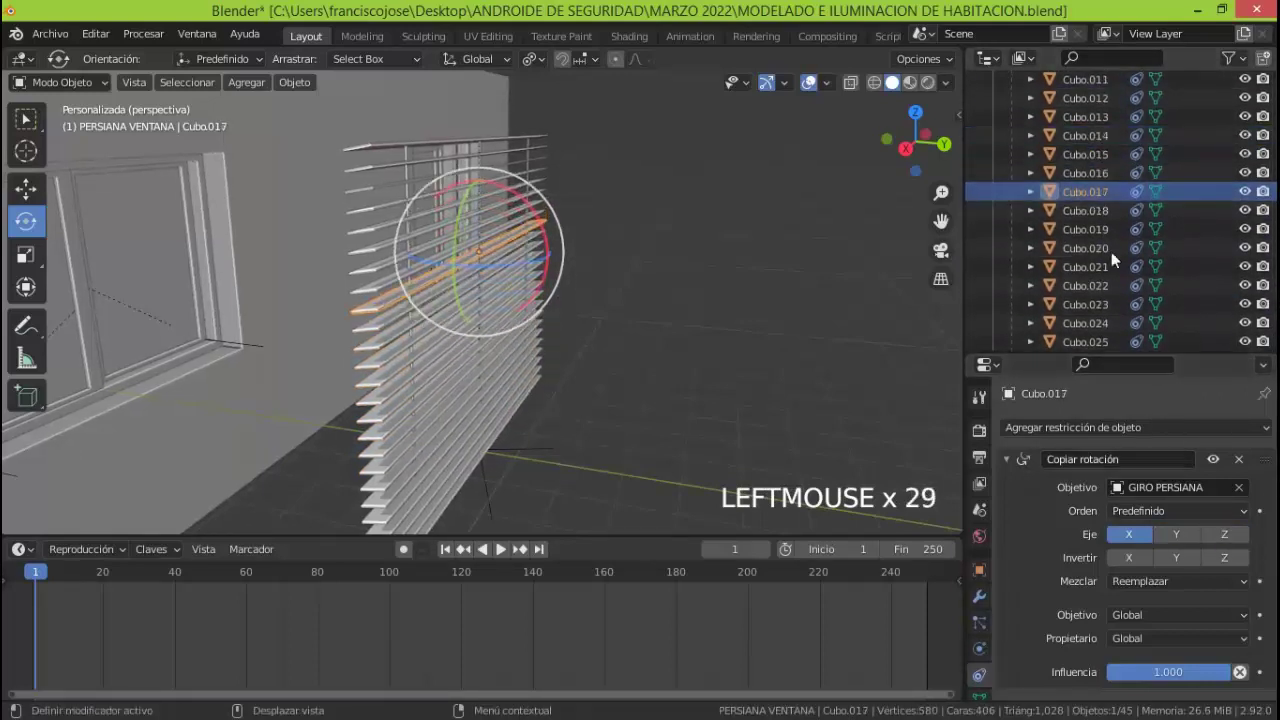
pyautogui.click(1085, 210)
pyautogui.click(1224, 534)
pyautogui.click(1085, 229)
pyautogui.click(1176, 534)
pyautogui.click(1224, 534)
pyautogui.click(1093, 250)
pyautogui.click(1221, 535)
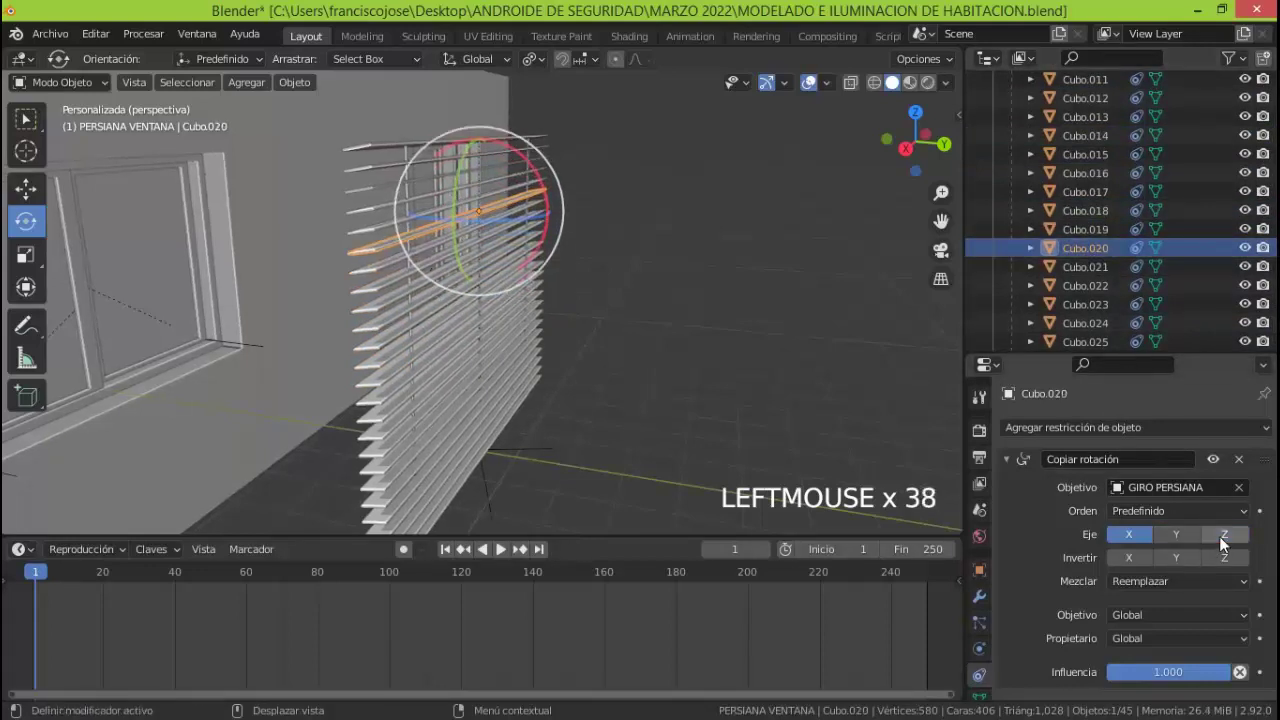
# Disable the Y and Z axes in the Copy Rotation constraints of slats Cubo.021 to Cubo.025
pyautogui.click(1093, 268)
pyautogui.click(1180, 532)
pyautogui.click(1224, 535)
pyautogui.click(1094, 287)
pyautogui.click(1176, 534)
pyautogui.click(1224, 534)
pyautogui.click(1085, 304)
pyautogui.click(1176, 534)
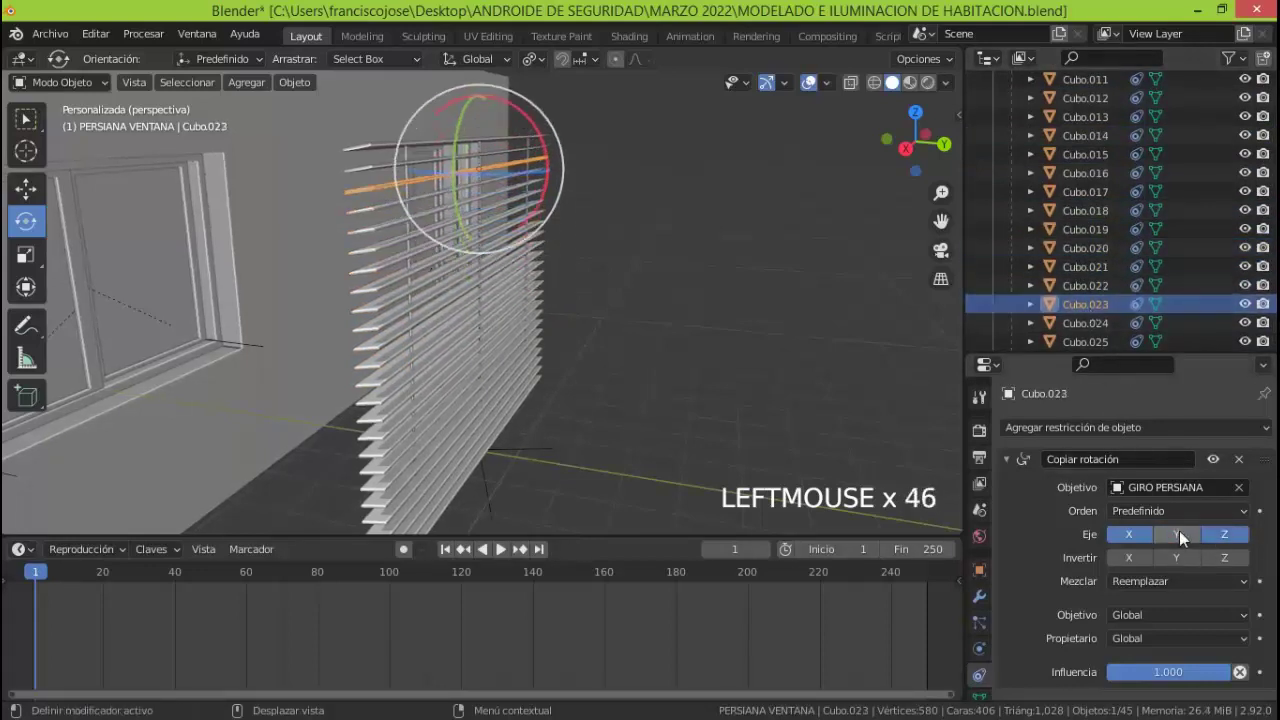
pyautogui.click(1224, 534)
pyautogui.click(1085, 323)
pyautogui.click(1176, 534)
pyautogui.click(1224, 534)
pyautogui.click(1085, 341)
pyautogui.click(1176, 534)
pyautogui.click(1224, 534)
# Set GIRO PERSIANA's X rotation to 6.65°, try a Z rotation of -1.3° and undo the Z rotation
pyautogui.scroll(-1, 1136, 349)
pyautogui.click(1103, 333)
pyautogui.click(979, 569)
pyautogui.moveTo(1160, 544); pyautogui.dragTo(1195, 544)
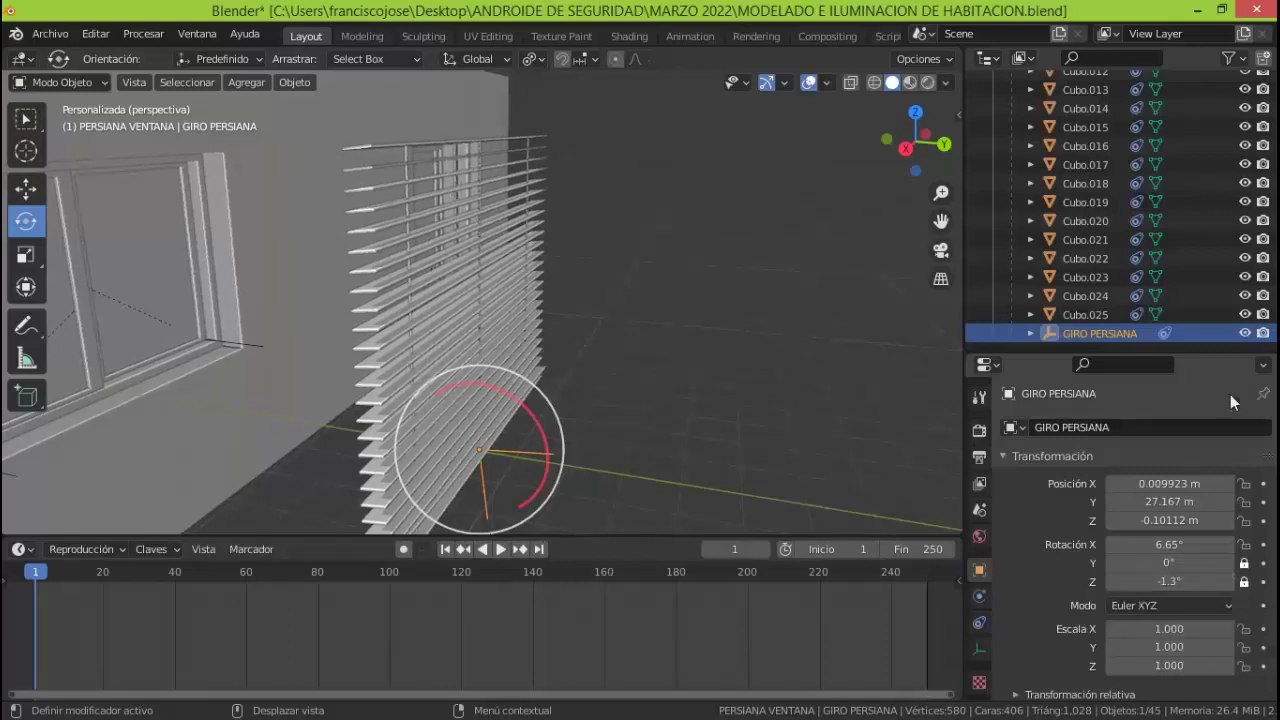
pyautogui.hotkey('ctrl', 'z')
# Check the Copy Rotation constraint of slat Cubo.002 and rotate GIRO PERSIANA about X to tilt the slats further
pyautogui.click(542, 371)
pyautogui.click(979, 676)
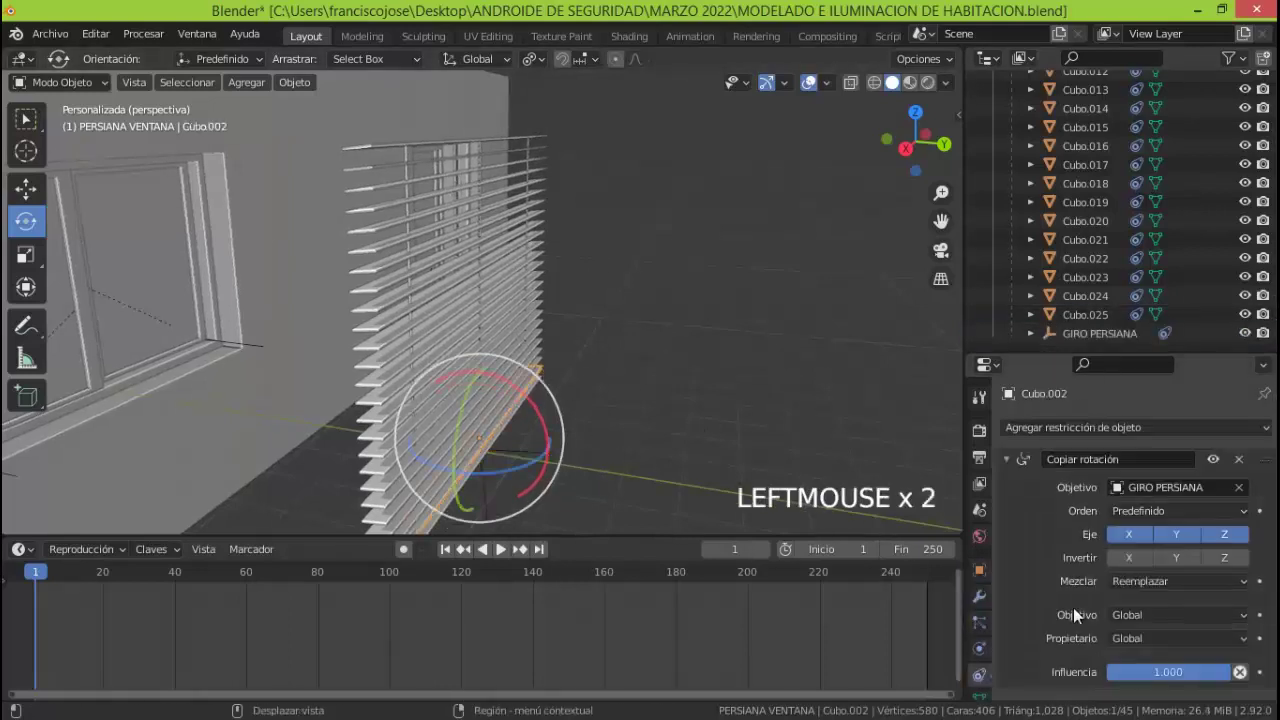
pyautogui.click(1110, 333)
pyautogui.click(979, 570)
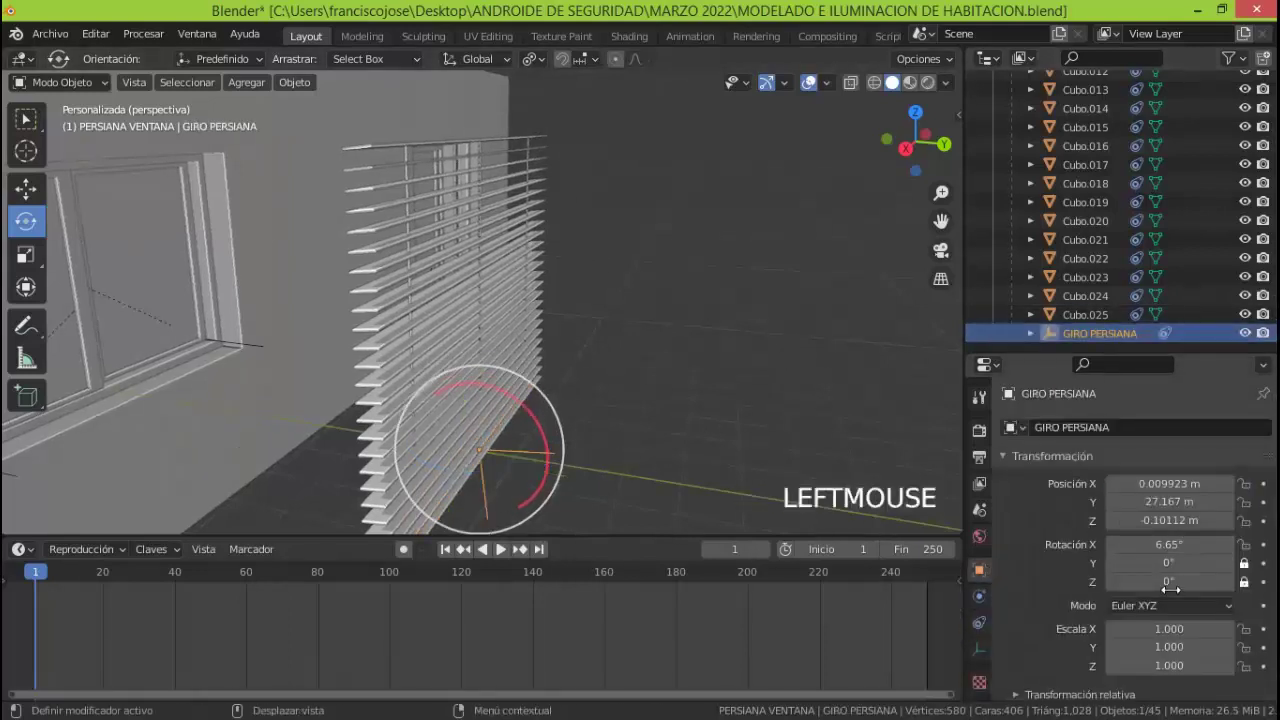
pyautogui.moveTo(543, 441); pyautogui.dragTo(548, 418)
# Snap the 3D cursor to the EJES PERSIANA axes and add a cube-shaped empty there
pyautogui.click(408, 212)
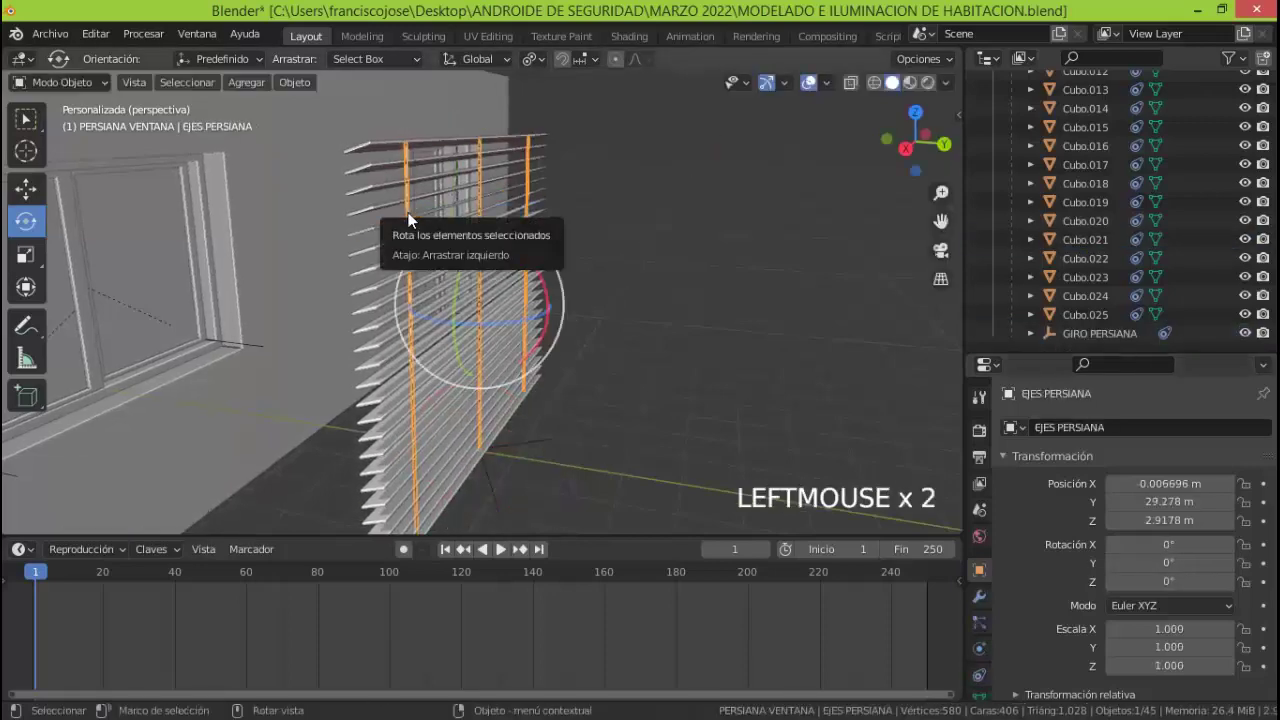
pyautogui.click(294, 82)
pyautogui.moveTo(315, 195)
pyautogui.click(564, 281)
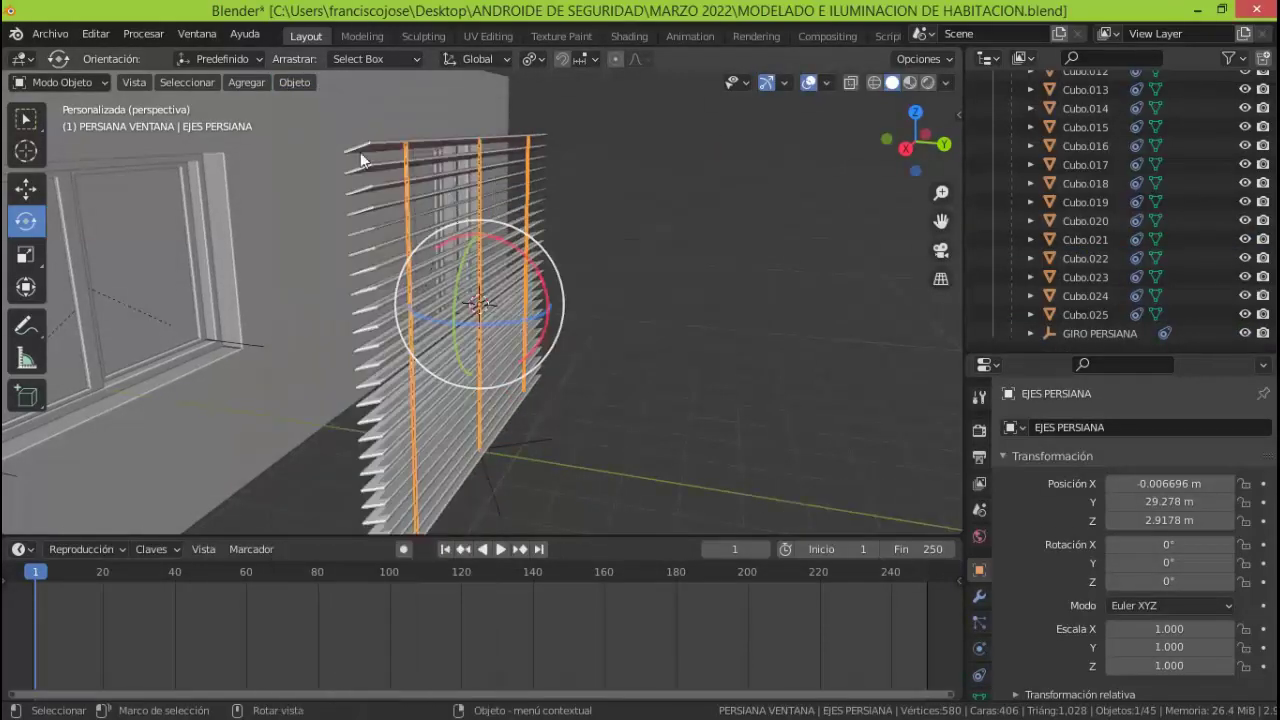
pyautogui.click(246, 82)
pyautogui.moveTo(375, 288)
pyautogui.click(417, 371)
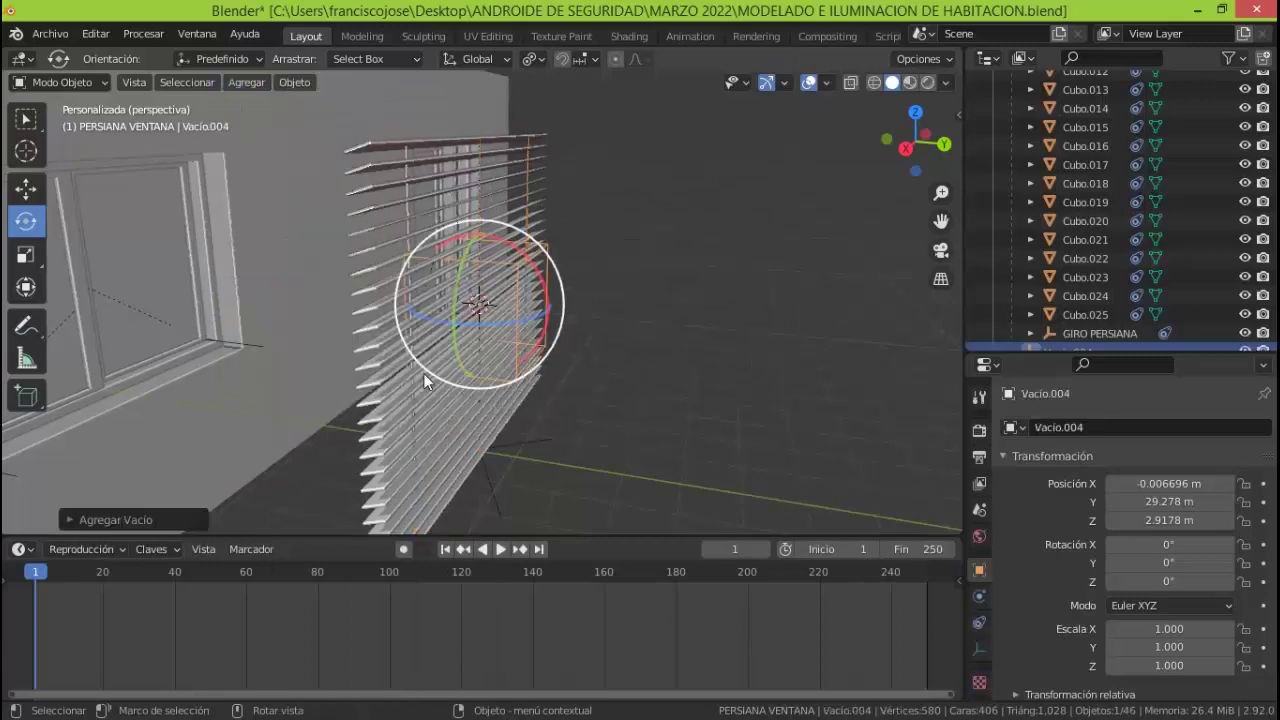
# Scale the cube empty to enclose the whole blind, at about 4.288 in X, 0.556 in Y and 3.120 in Z
pyautogui.click(944, 144)
pyautogui.click(26, 119)
pyautogui.moveTo(900, 150); pyautogui.dragTo(941, 285)
pyautogui.click(26, 255)
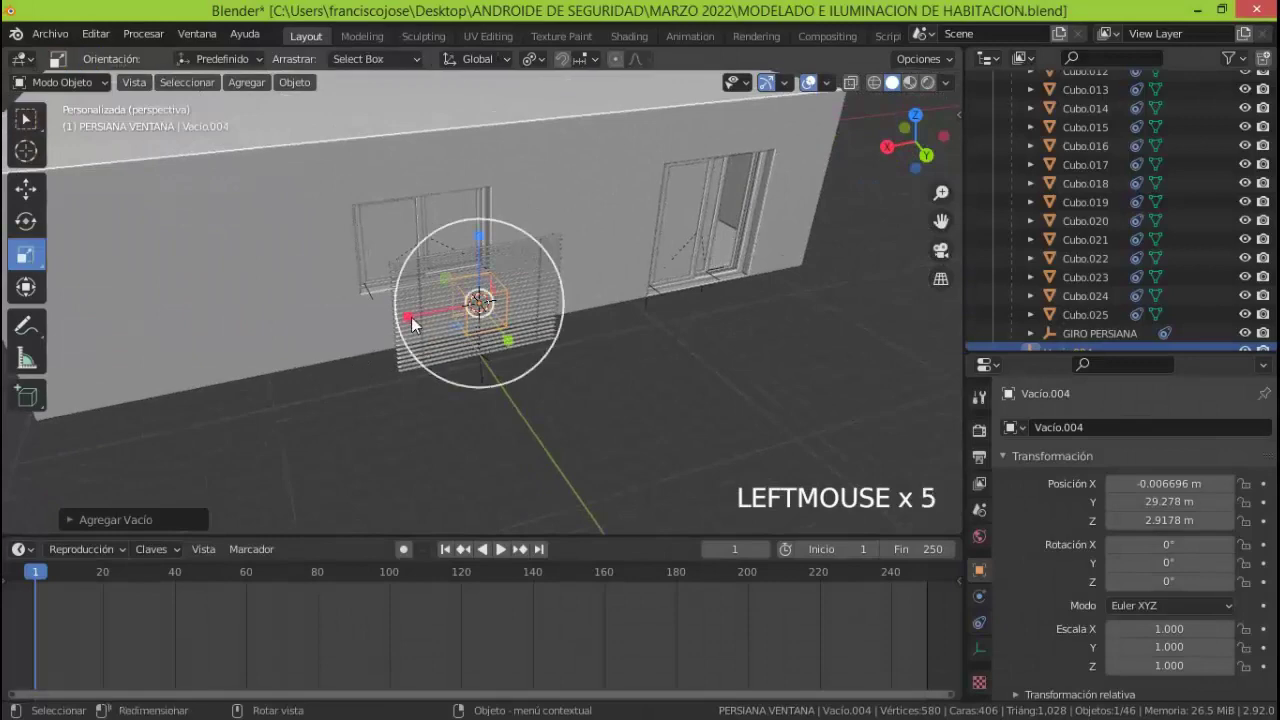
pyautogui.moveTo(351, 336); pyautogui.dragTo(346, 327)
pyautogui.moveTo(479, 233)
pyautogui.mouseDown()
pyautogui.moveTo(478, 139)
pyautogui.moveTo(479, 222)
pyautogui.mouseUp()
pyautogui.moveTo(941, 193); pyautogui.dragTo(918, 154)
pyautogui.click(917, 150)
pyautogui.moveTo(483, 232); pyautogui.dragTo(484, 214)
pyautogui.moveTo(560, 306); pyautogui.dragTo(520, 307)
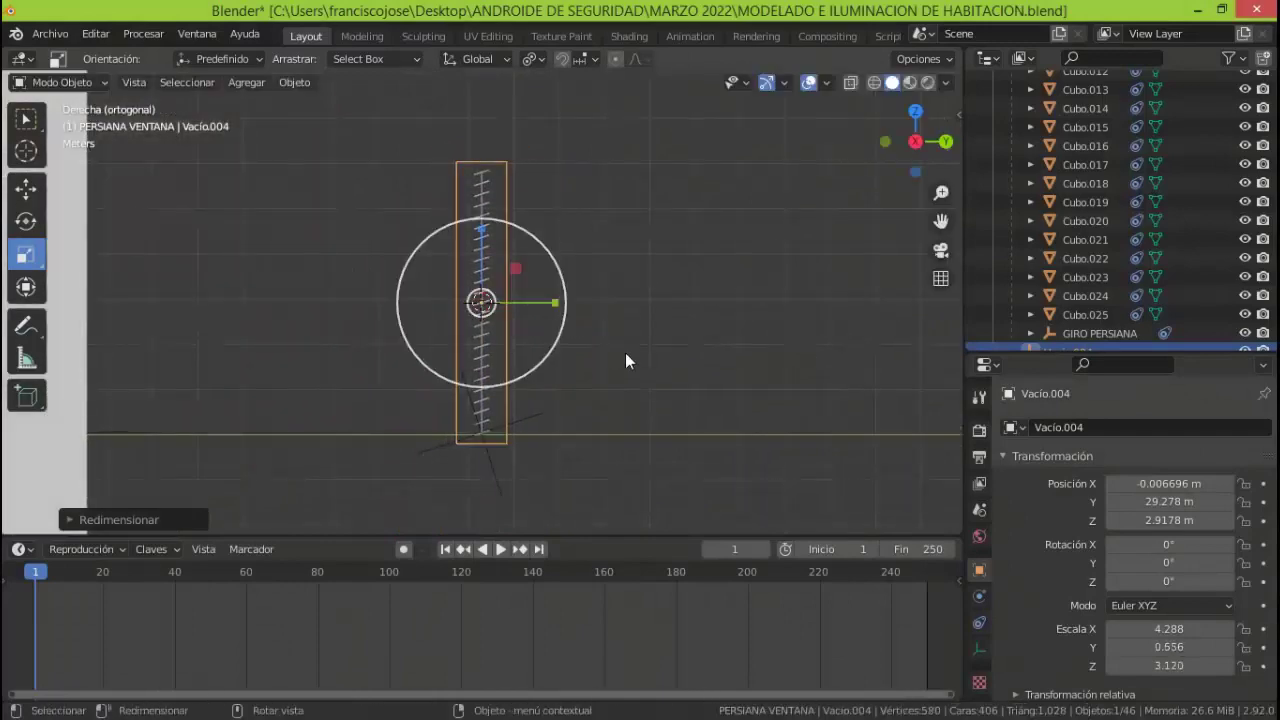
# Parent the EJES PERSIANA axes to the enclosing cube empty using the Object parent option
pyautogui.click(482, 184)
pyautogui.click(482, 184)
pyautogui.click(482, 184)
pyautogui.moveTo(903, 153); pyautogui.dragTo(944, 172)
pyautogui.keyDown('shift'); pyautogui.click(608, 237); pyautogui.keyUp('shift')
pyautogui.hotkey('ctrl', 'p')
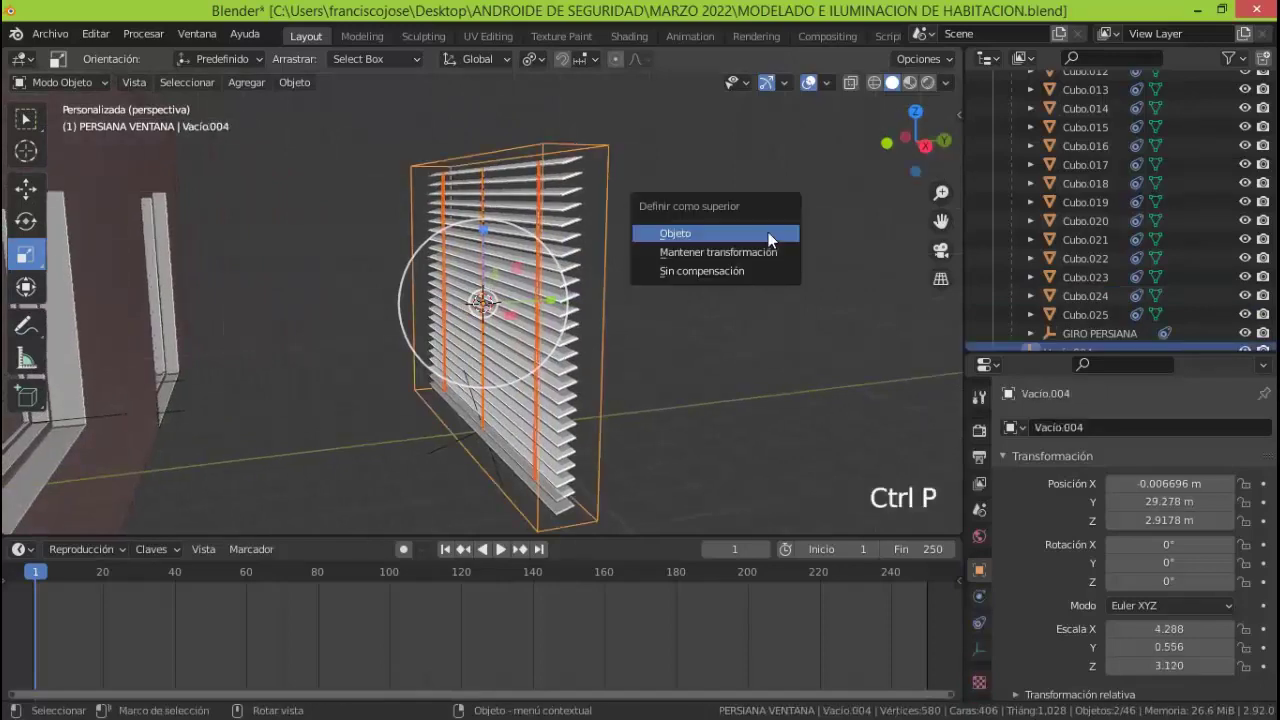
pyautogui.click(768, 232)
# Try scaling and rotating the cube empty to test the parented blind, and undo both transformations
pyautogui.click(481, 237)
pyautogui.moveTo(481, 237); pyautogui.dragTo(555, 265)
pyautogui.hotkey('ctrl', 'z')
pyautogui.hotkey('ctrl', 'z')
pyautogui.click(26, 188)
pyautogui.moveTo(917, 115); pyautogui.dragTo(956, 336)
pyautogui.press('r')
pyautogui.click(876, 334)
pyautogui.hotkey('ctrl', 'z')
# Move the cube empty with its blind to about 18.451 m in Y by the room's window and scale it to about 2.431 in Z
pyautogui.click(926, 149)
pyautogui.click(876, 83)
pyautogui.moveTo(486, 235); pyautogui.dragTo(504, 387)
pyautogui.press('KP_0')
pyautogui.moveTo(743, 140); pyautogui.dragTo(747, 160)
pyautogui.click(31, 262)
pyautogui.click(26, 188)
pyautogui.click(891, 84)
pyautogui.click(933, 142)
pyautogui.click(873, 83)
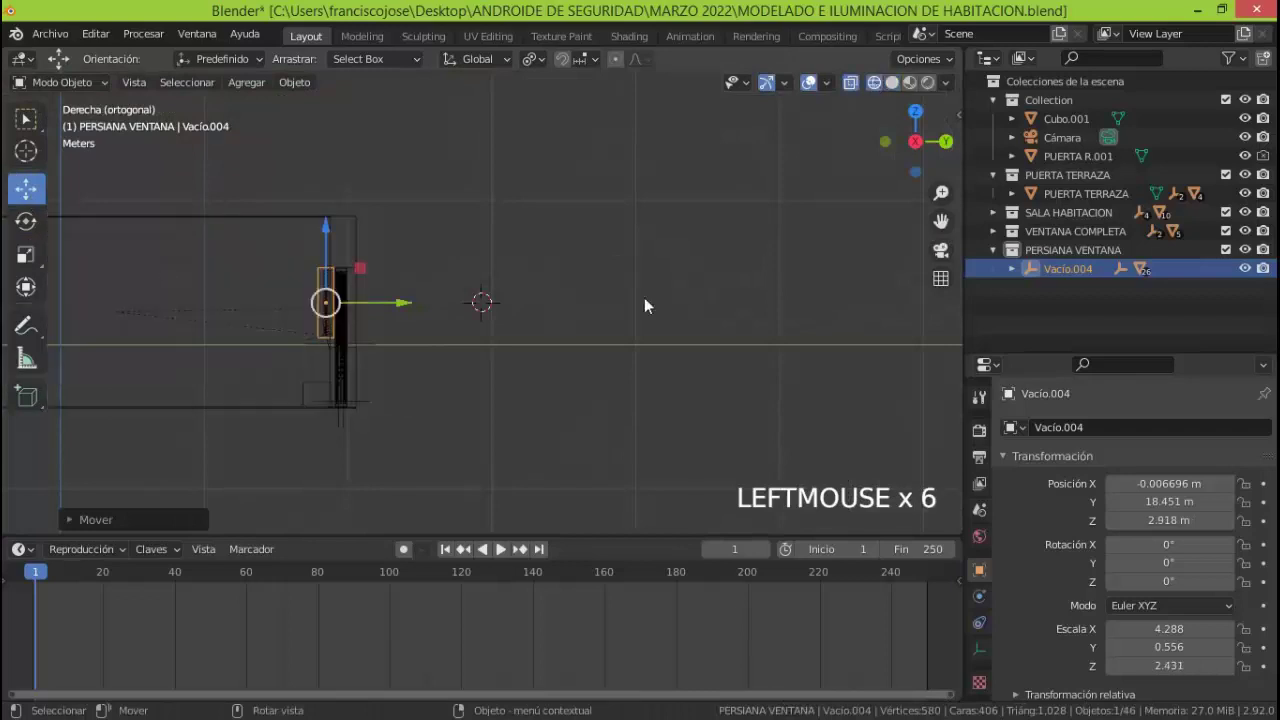
# Move the cube empty to about 18.839 m in Y and check the blind from the camera in solid shading without overlays
pyautogui.press('KP_Decimal')
pyautogui.moveTo(530, 300); pyautogui.dragTo(572, 302)
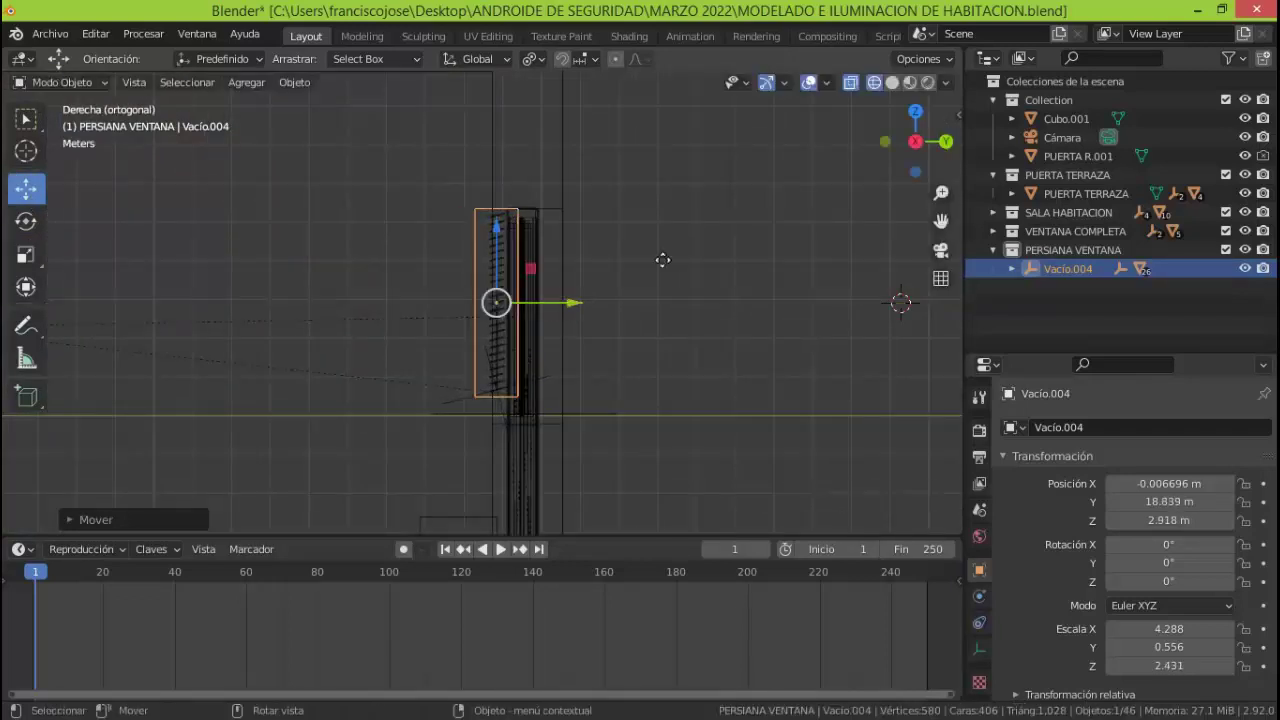
pyautogui.press('KP_0')
pyautogui.click(891, 83)
pyautogui.click(808, 82)
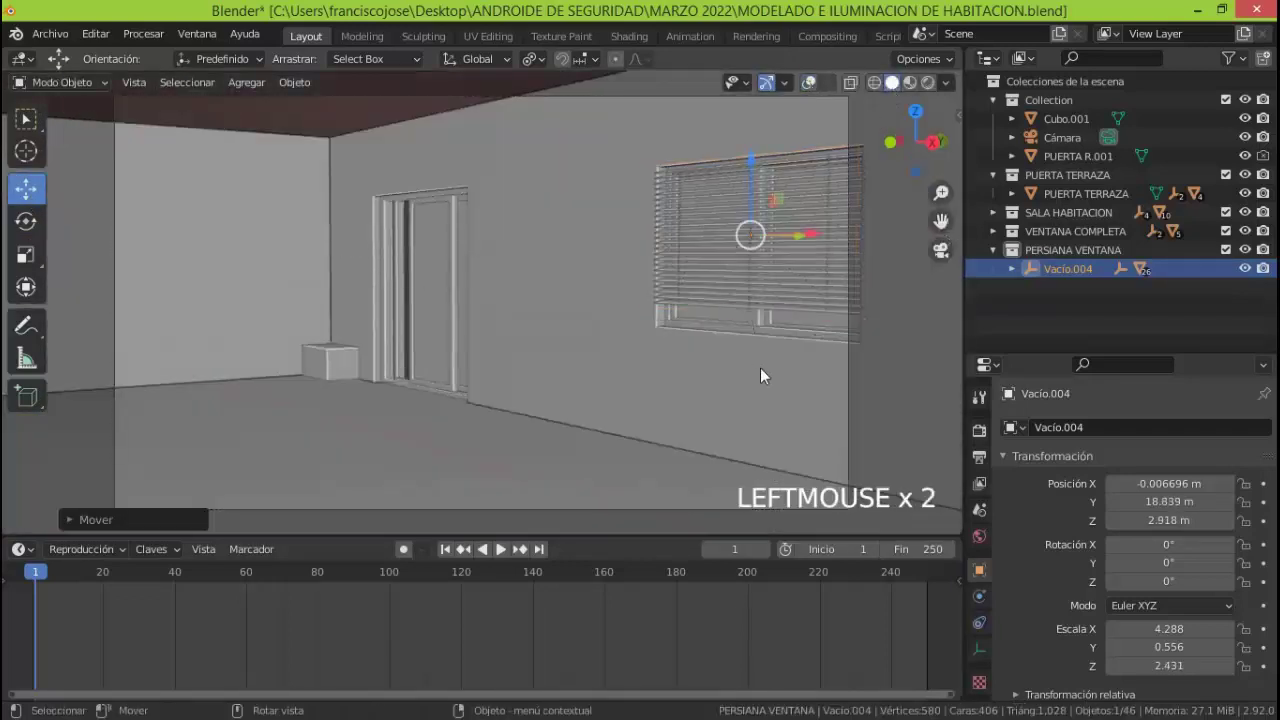
pyautogui.moveTo(895, 156); pyautogui.dragTo(901, 158)
pyautogui.moveTo(694, 250)
pyautogui.mouseDown()
pyautogui.moveTo(681, 250)
pyautogui.moveTo(692, 250)
pyautogui.mouseUp()
# Pull the cube empty back to about 18.51 m in Y and stretch it to about 2.587 in Z
pyautogui.click(874, 83)
pyautogui.click(929, 147)
pyautogui.moveTo(941, 193); pyautogui.dragTo(938, 150)
pyautogui.click(808, 82)
pyautogui.press('KP_Decimal')
pyautogui.moveTo(560, 298); pyautogui.dragTo(545, 302)
pyautogui.click(26, 287)
pyautogui.moveTo(469, 243); pyautogui.dragTo(467, 239)
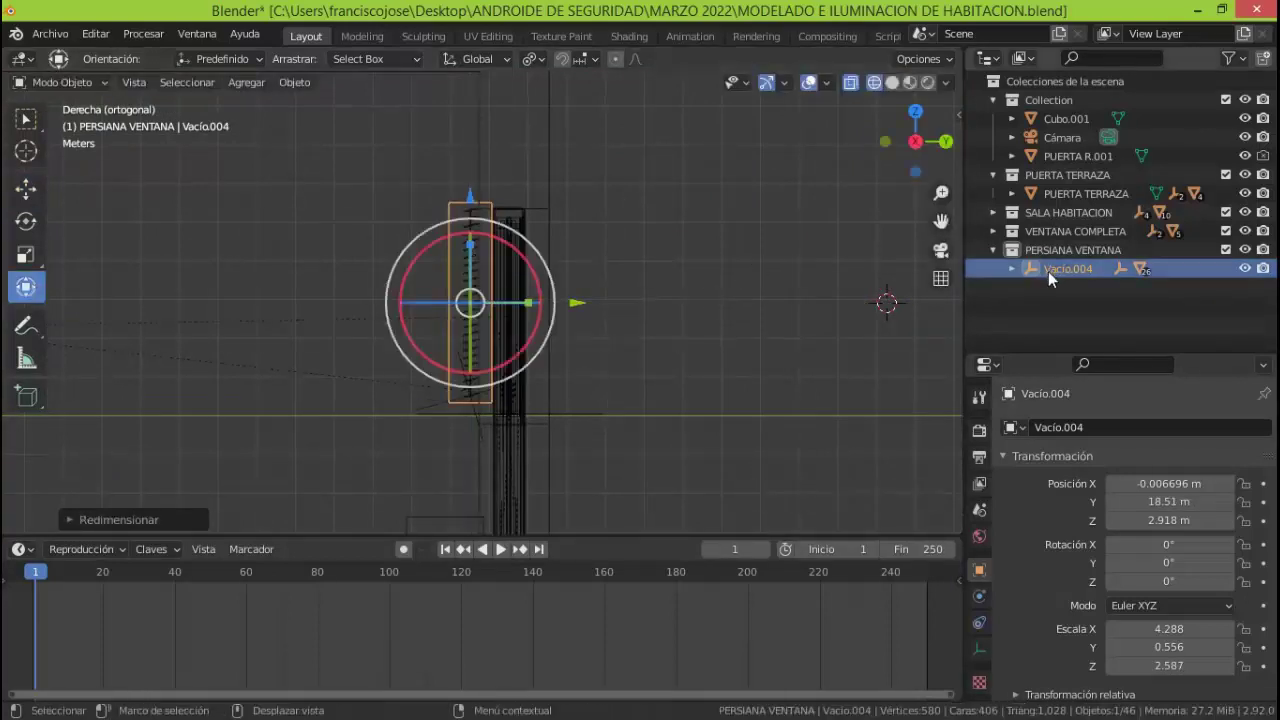
# Rename the cube empty Vacío.004 as CONTROL PERSIANA AL COMPLETO
pyautogui.click(993, 250)
pyautogui.click(993, 250)
pyautogui.click(1012, 269)
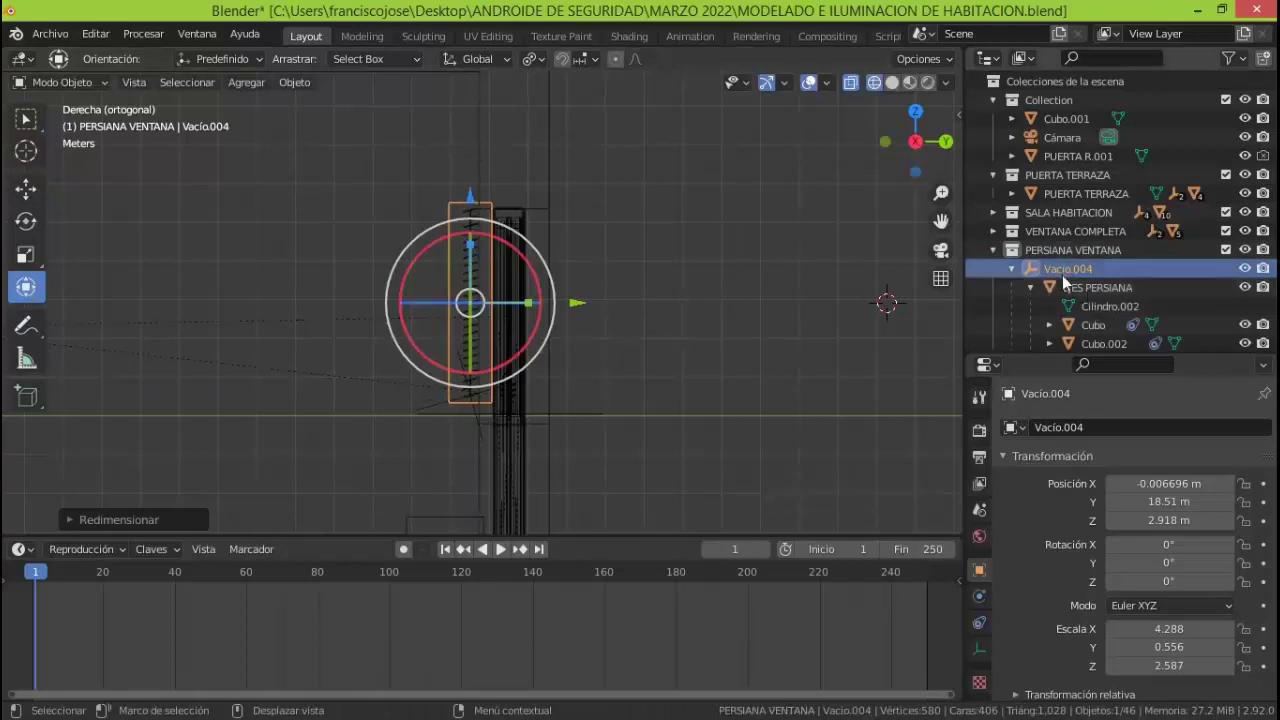
pyautogui.click(1087, 428)
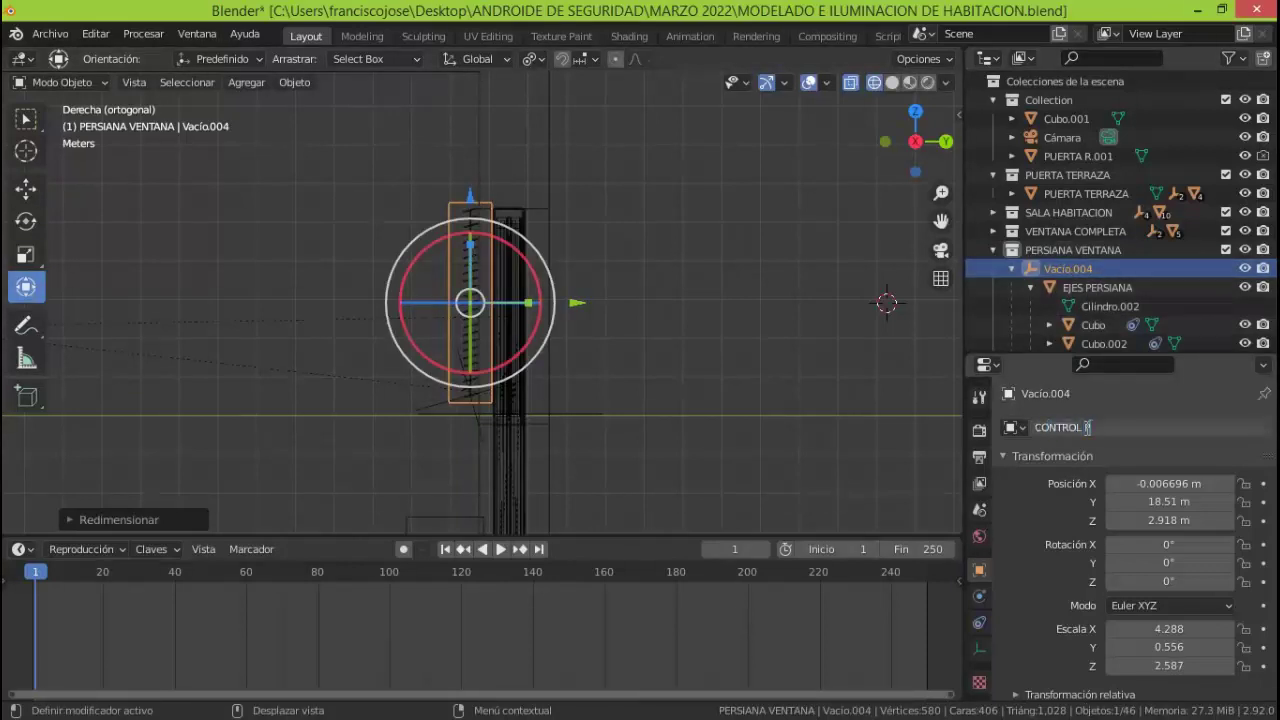
pyautogui.write('OMPLET')
pyautogui.press('Return')
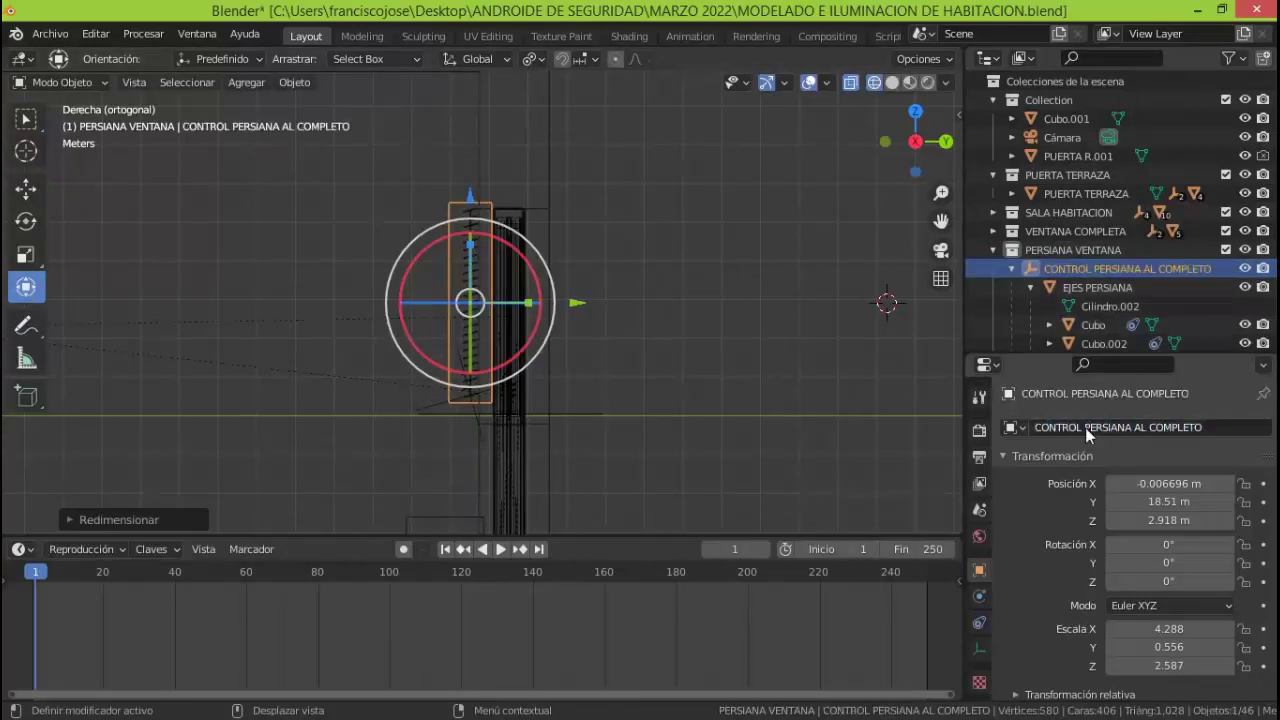
# Select all objects of the PERSIANA VENTANA collection, check its hierarchy and collapse it
pyautogui.click(1012, 268)
pyautogui.click(1050, 250)
pyautogui.rightClick(1050, 251)
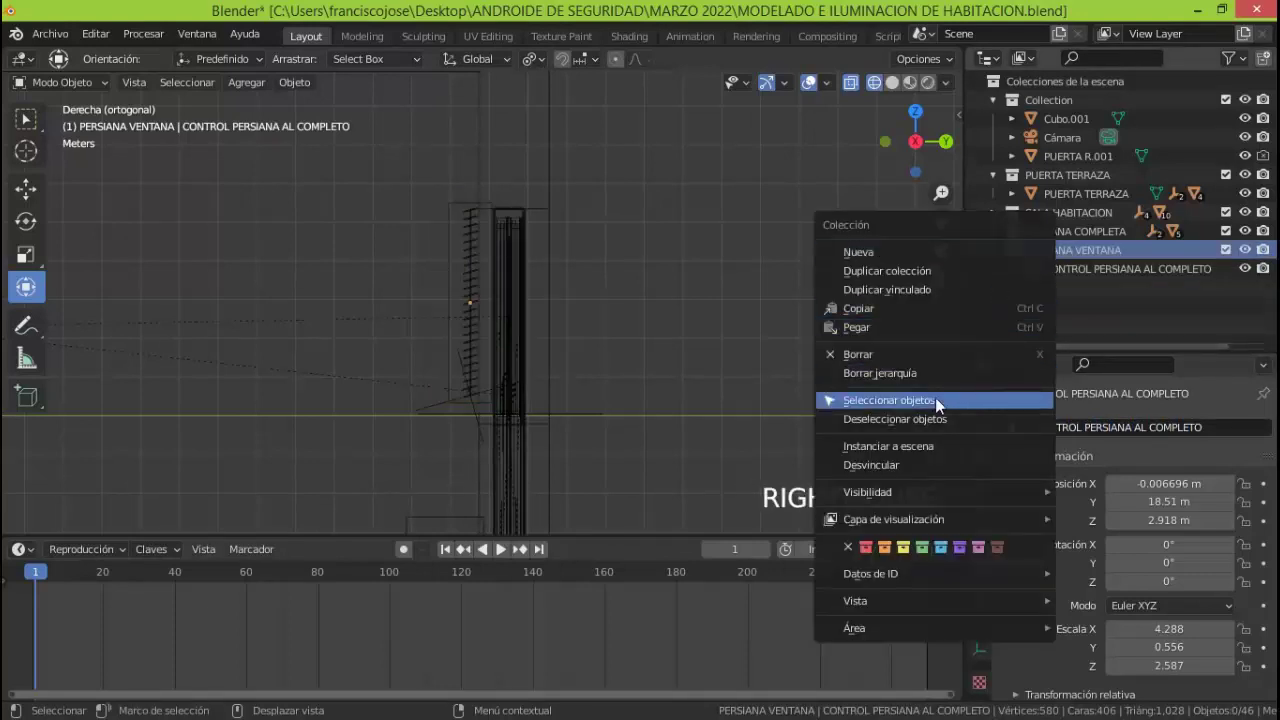
pyautogui.click(935, 399)
pyautogui.click(1012, 268)
pyautogui.moveTo(1274, 137)
pyautogui.mouseDown()
pyautogui.moveTo(1275, 302)
pyautogui.moveTo(1274, 145)
pyautogui.mouseUp()
pyautogui.click(1268, 141)
pyautogui.click(1269, 142)
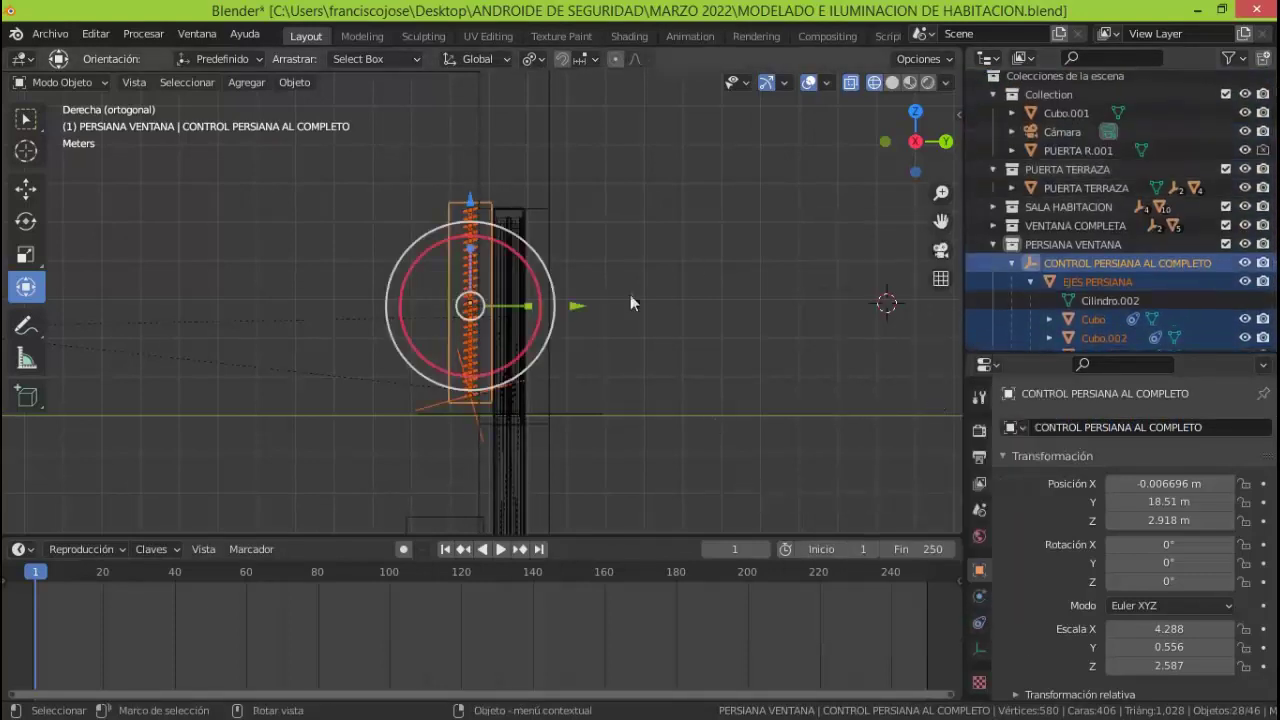
pyautogui.click(993, 245)
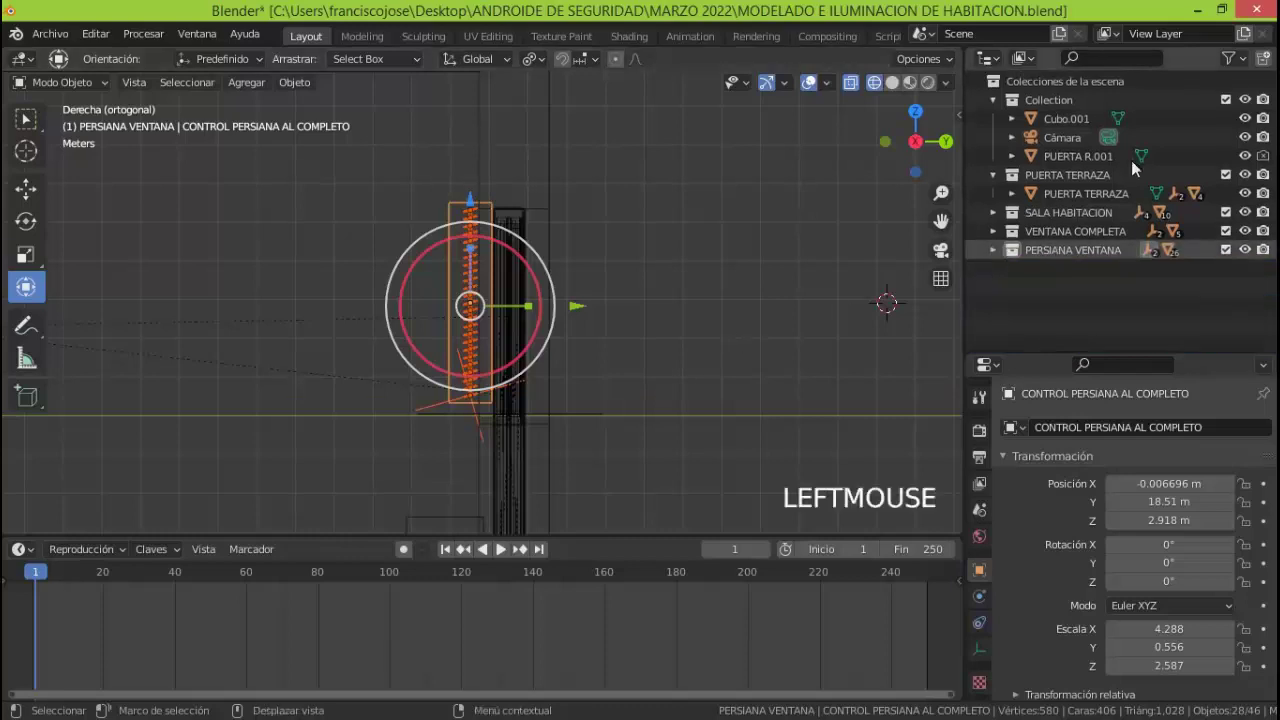
# Create a new collection named PERSIANA PUERTA JARDÍN
pyautogui.click(1264, 59)
pyautogui.doubleClick(1076, 268)
pyautogui.write('PERSIANA PUERTA JARDÍN')
pyautogui.press('Return')
# Duplicate the whole blind in place and move the copied control empty into the PERSIANA PUERTA JARDÍN collection
pyautogui.rightClick(1062, 250)
pyautogui.click(1062, 250)
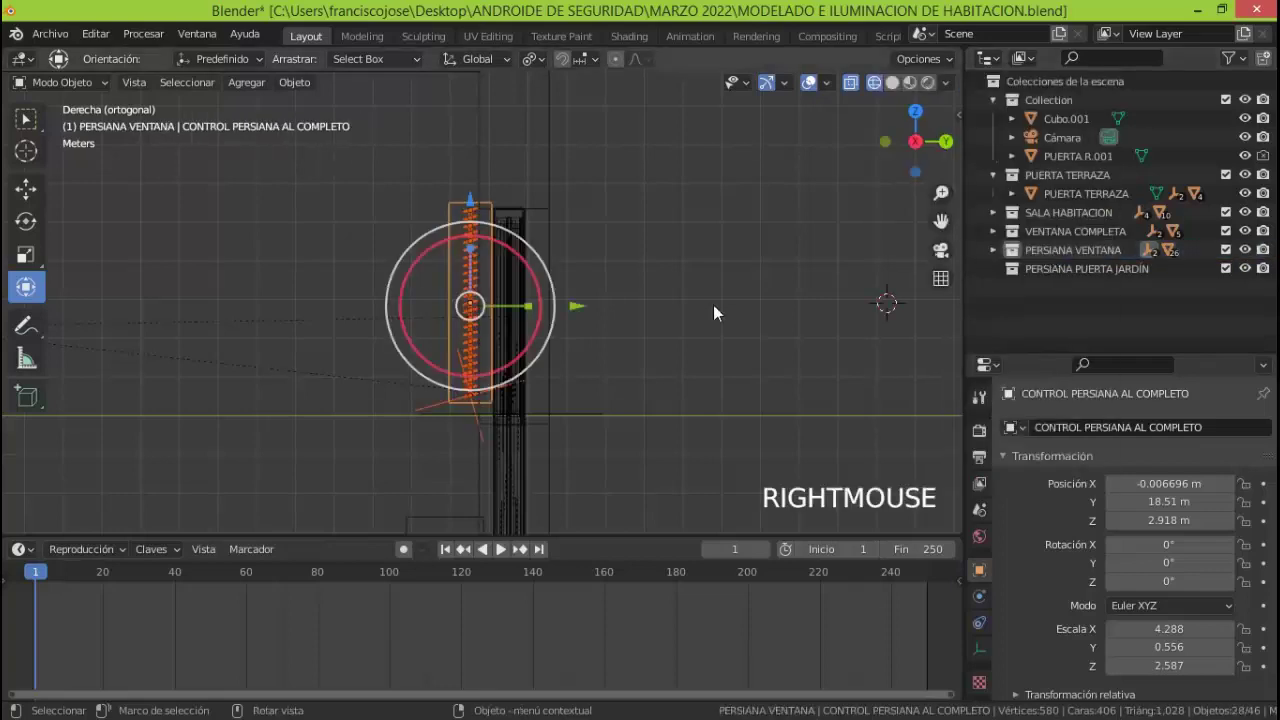
pyautogui.hotkey('shift', 'd')
pyautogui.rightClick(745, 322)
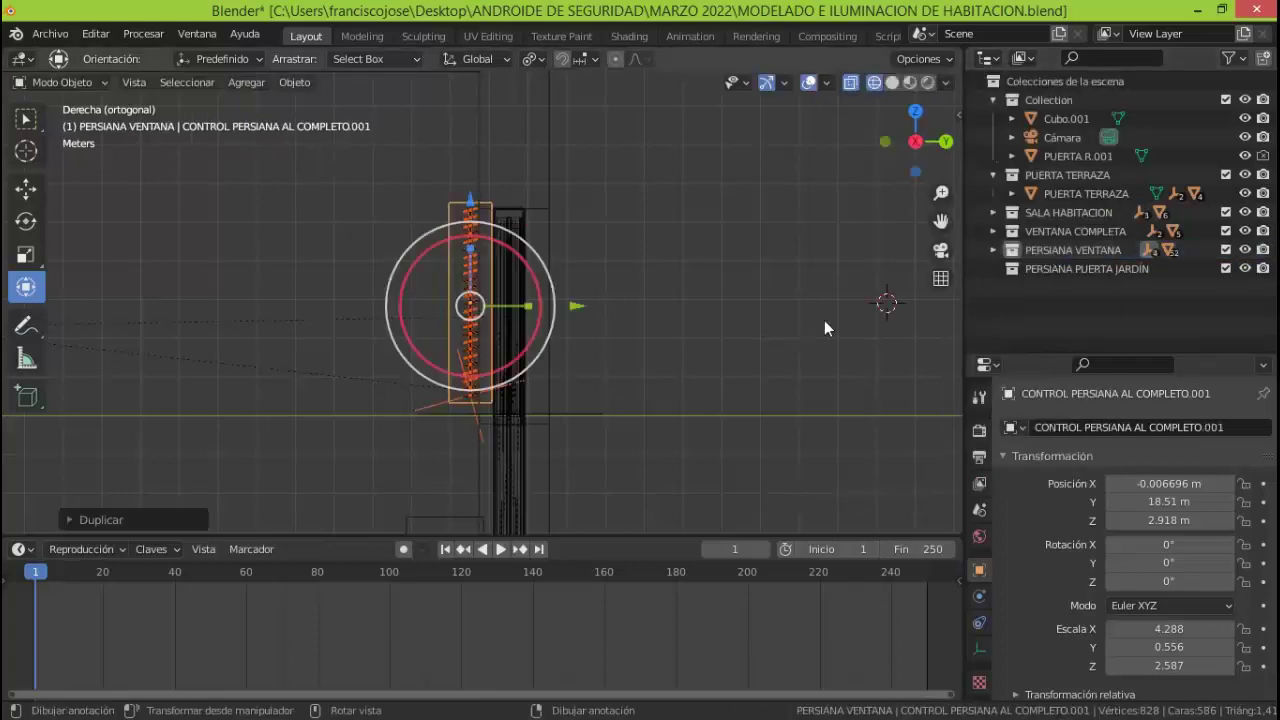
pyautogui.click(994, 250)
pyautogui.moveTo(1271, 152); pyautogui.dragTo(1271, 340)
pyautogui.moveTo(1085, 315); pyautogui.dragTo(1098, 333)
# Move the duplicated blind's control empty to about -20.432 m in X over the garden door and check it from the camera
pyautogui.click(943, 142)
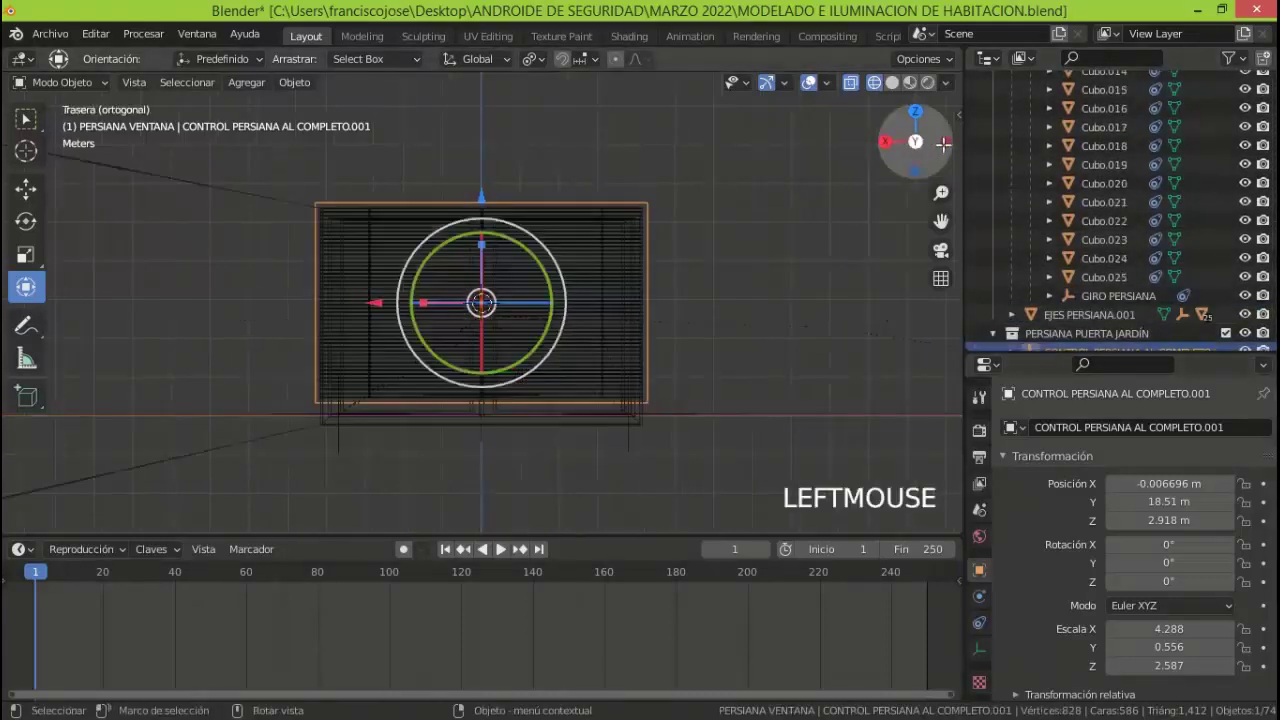
pyautogui.scroll(-5, 530, 325)
pyautogui.moveTo(381, 303); pyautogui.dragTo(708, 341)
pyautogui.click(888, 141)
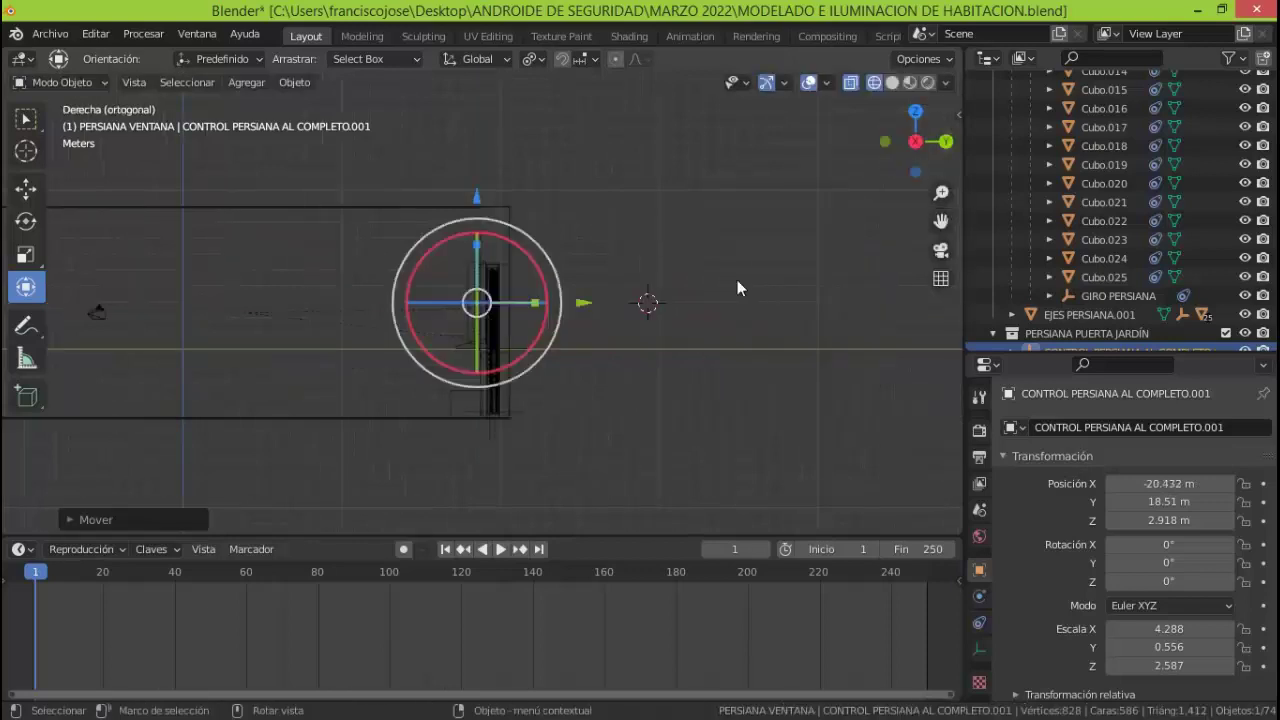
pyautogui.press('KP_0')
pyautogui.click(892, 82)
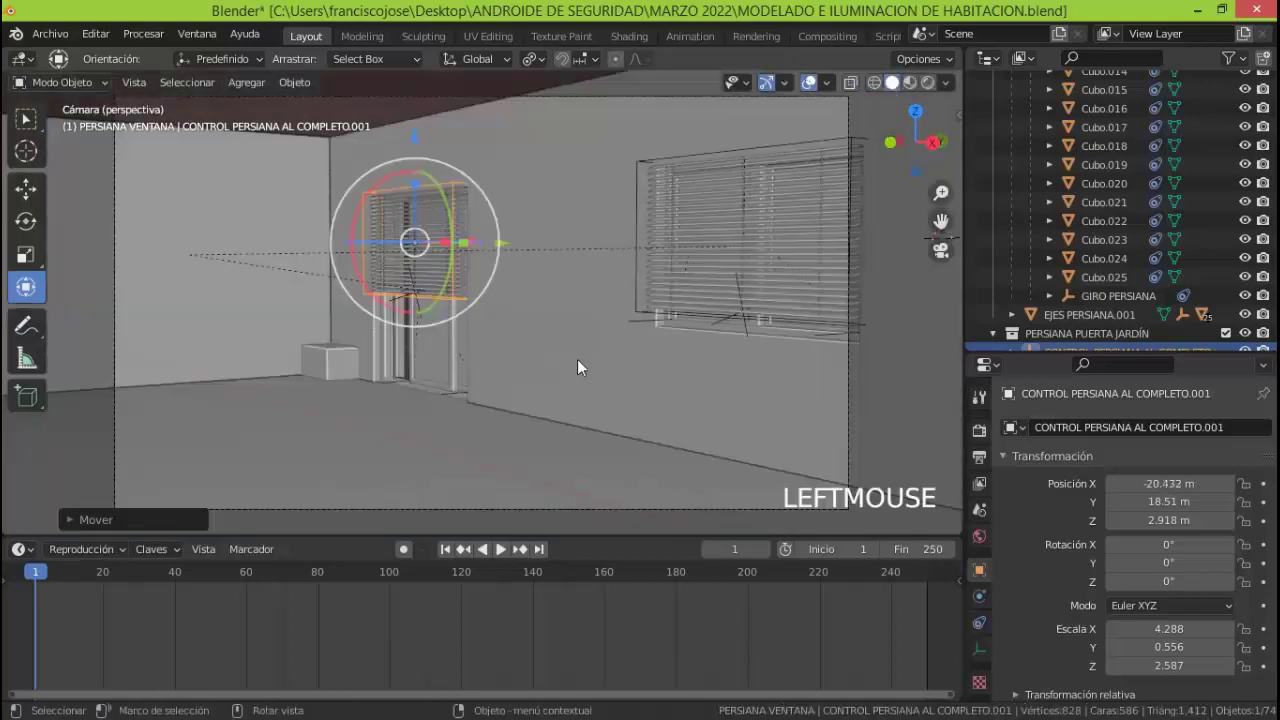
# Fit the duplicated control empty to the door at about X -20.529 m and Z 1.7319 m, scaled to about 4.418 in X and 3.543 in Z
pyautogui.click(938, 141)
pyautogui.click(945, 141)
pyautogui.click(876, 82)
pyautogui.press('KP_Decimal')
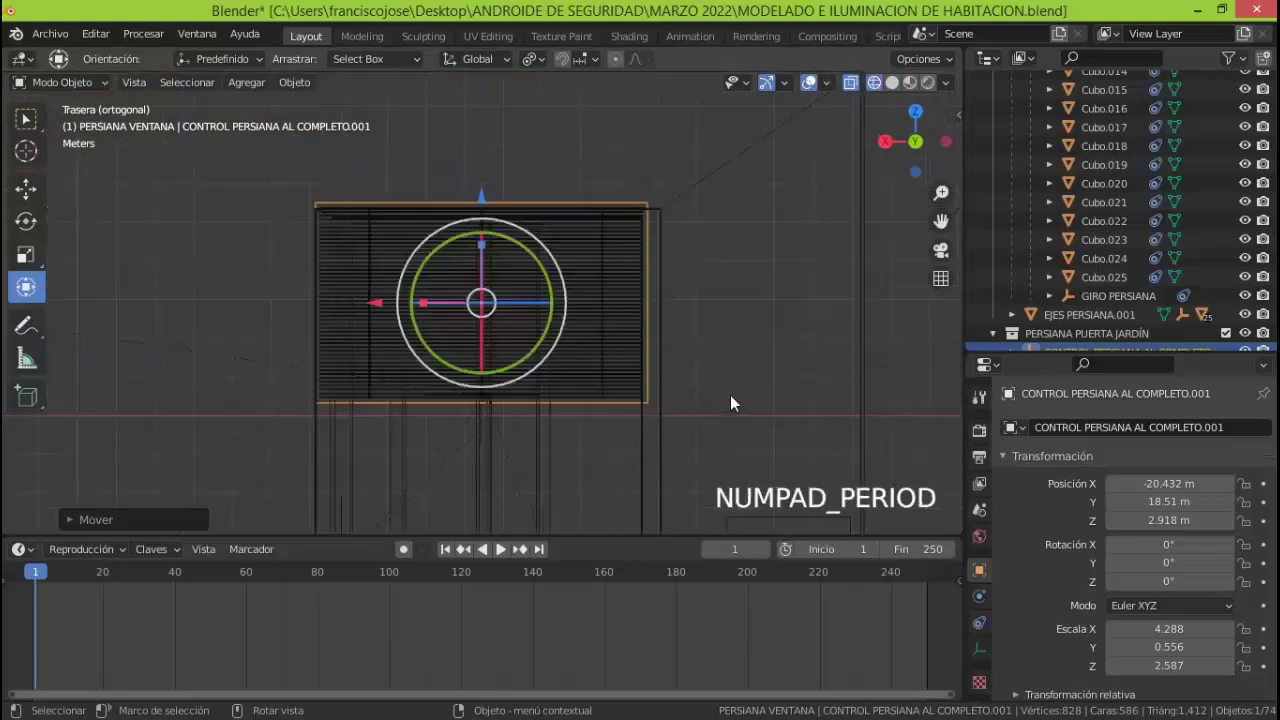
pyautogui.moveTo(376, 305); pyautogui.dragTo(420, 304)
pyautogui.moveTo(485, 208); pyautogui.dragTo(485, 256)
pyautogui.moveTo(485, 288); pyautogui.dragTo(485, 266)
# Rotate GIRO PERSIANA.001 to about 43.4° in X and preview the render from the camera without overlays
pyautogui.moveTo(916, 143); pyautogui.dragTo(192, 188)
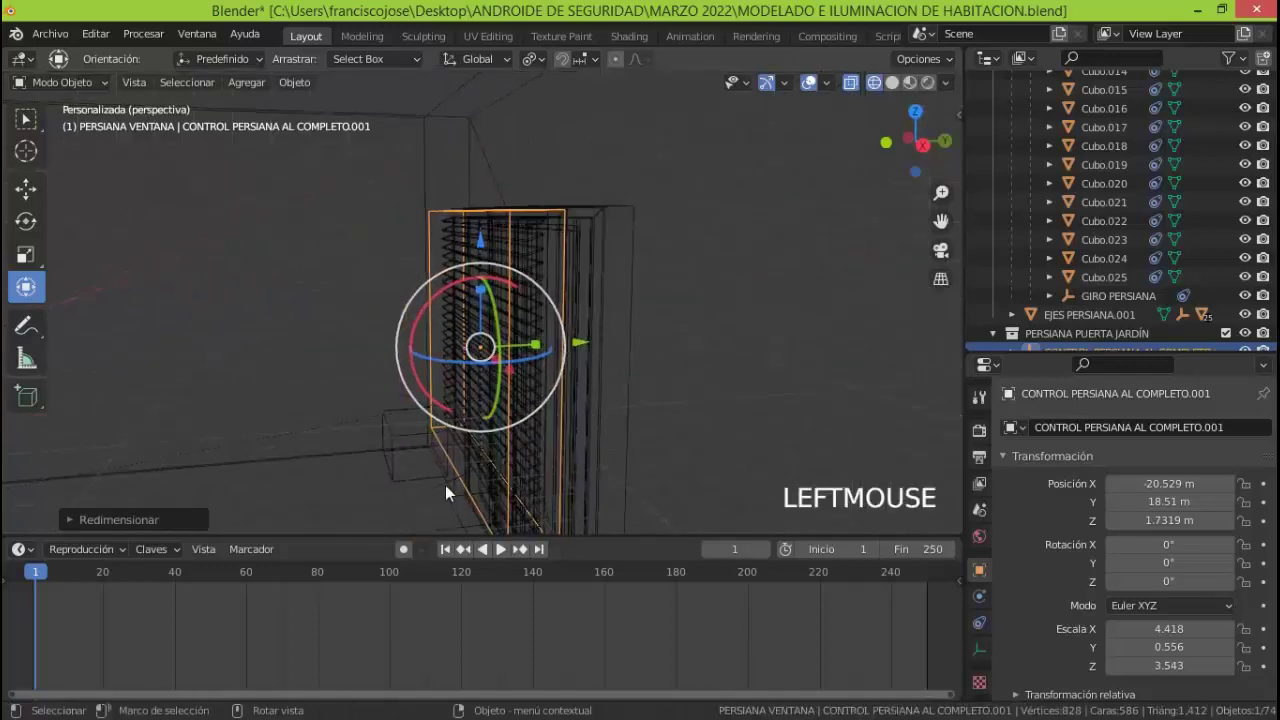
pyautogui.click(441, 487)
pyautogui.click(891, 82)
pyautogui.moveTo(428, 455)
pyautogui.mouseDown()
pyautogui.moveTo(415, 452)
pyautogui.moveTo(430, 440)
pyautogui.mouseUp()
pyautogui.scroll(-1, 1081, 317)
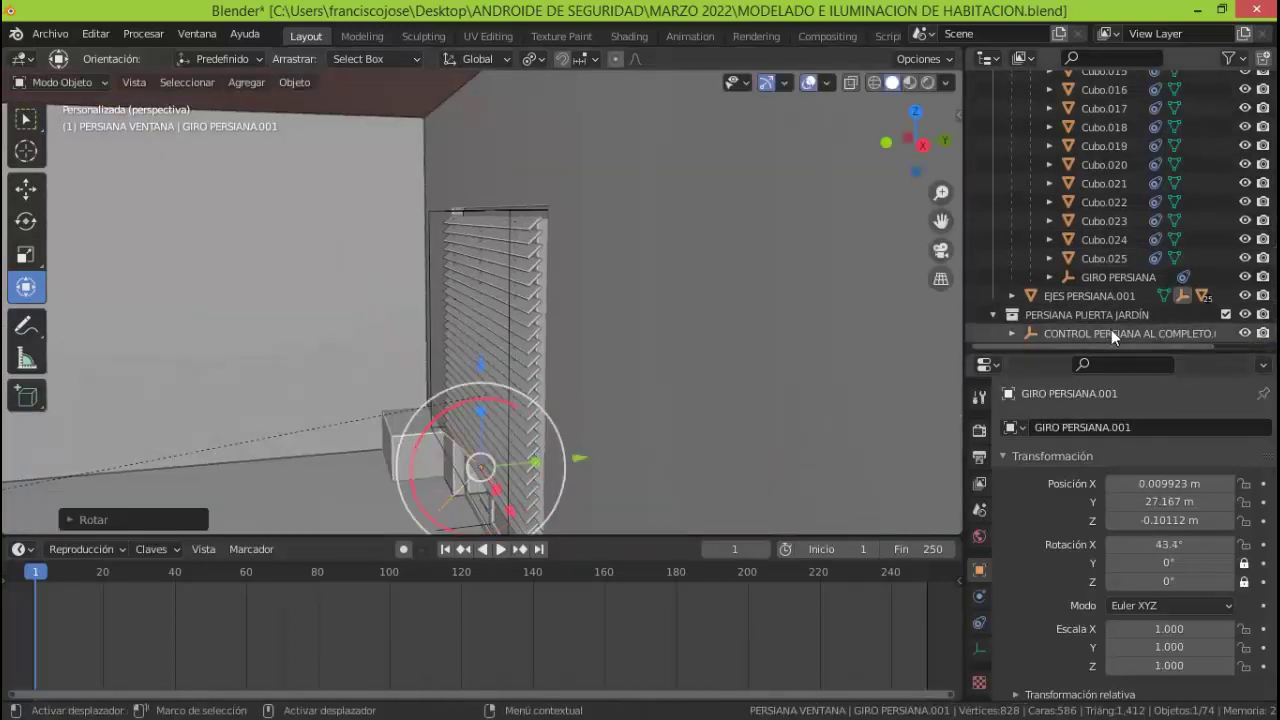
pyautogui.press('KP_0')
pyautogui.click(26, 118)
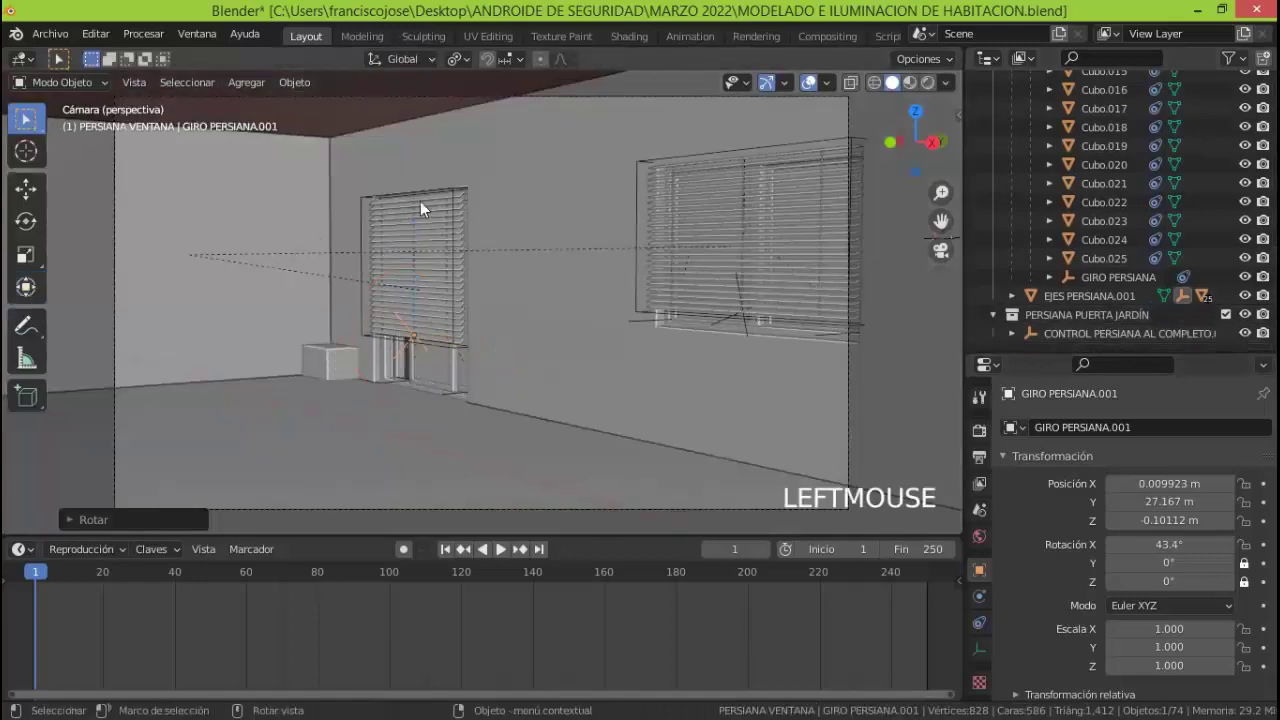
pyautogui.click(809, 84)
pyautogui.hotkey('shift', 'z')
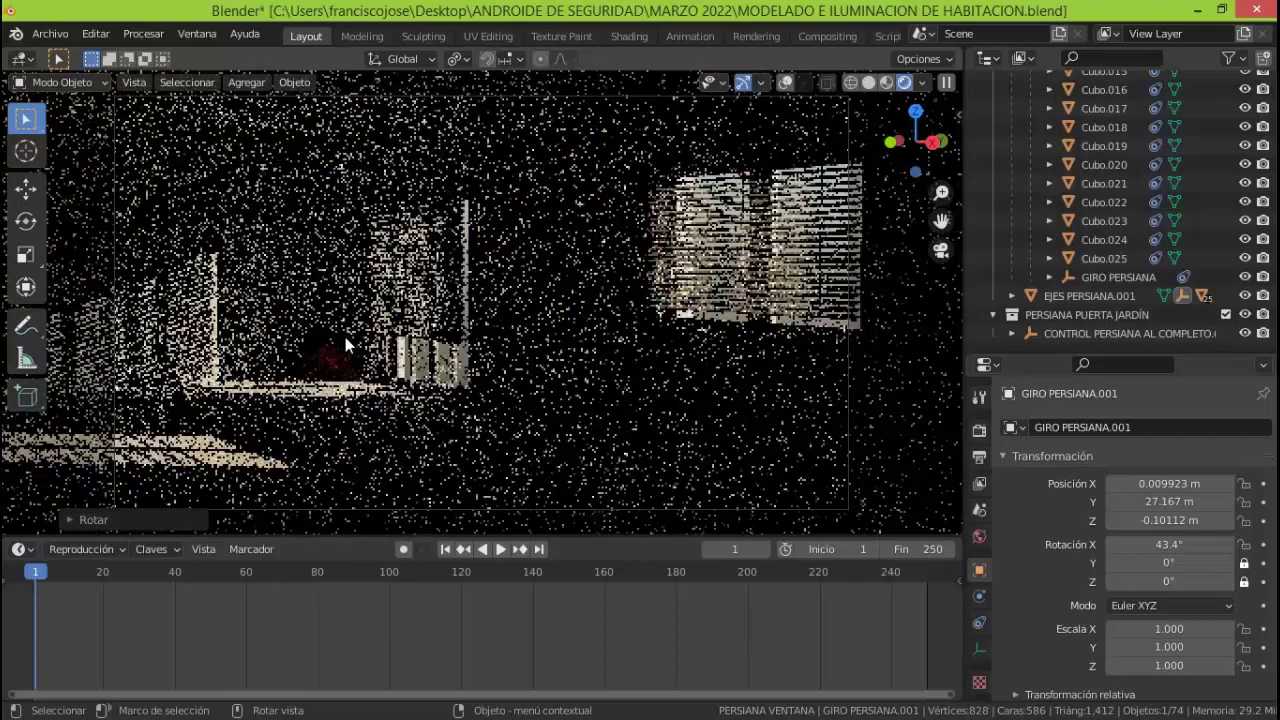
# Move the door blind's control empty to about 18.719 m in Y and preview the render without overlays
pyautogui.click(868, 82)
pyautogui.click(809, 84)
pyautogui.click(1128, 333)
pyautogui.click(26, 187)
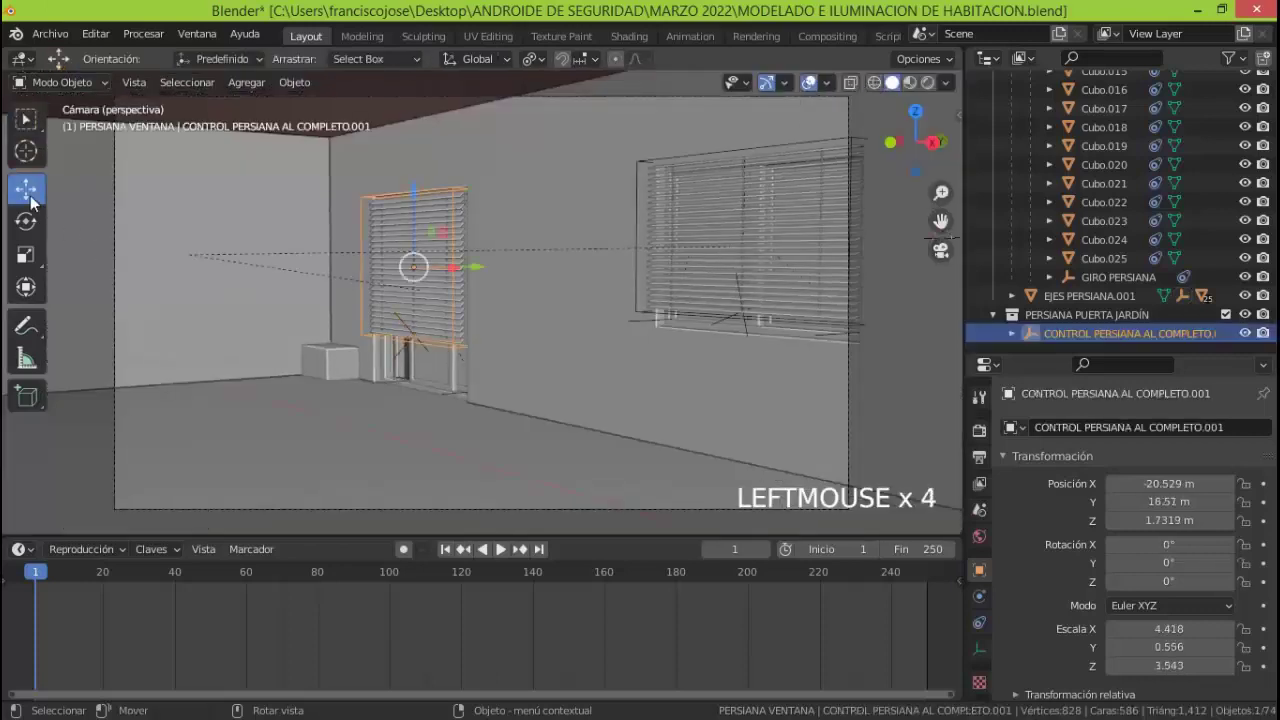
pyautogui.moveTo(475, 268); pyautogui.dragTo(482, 266)
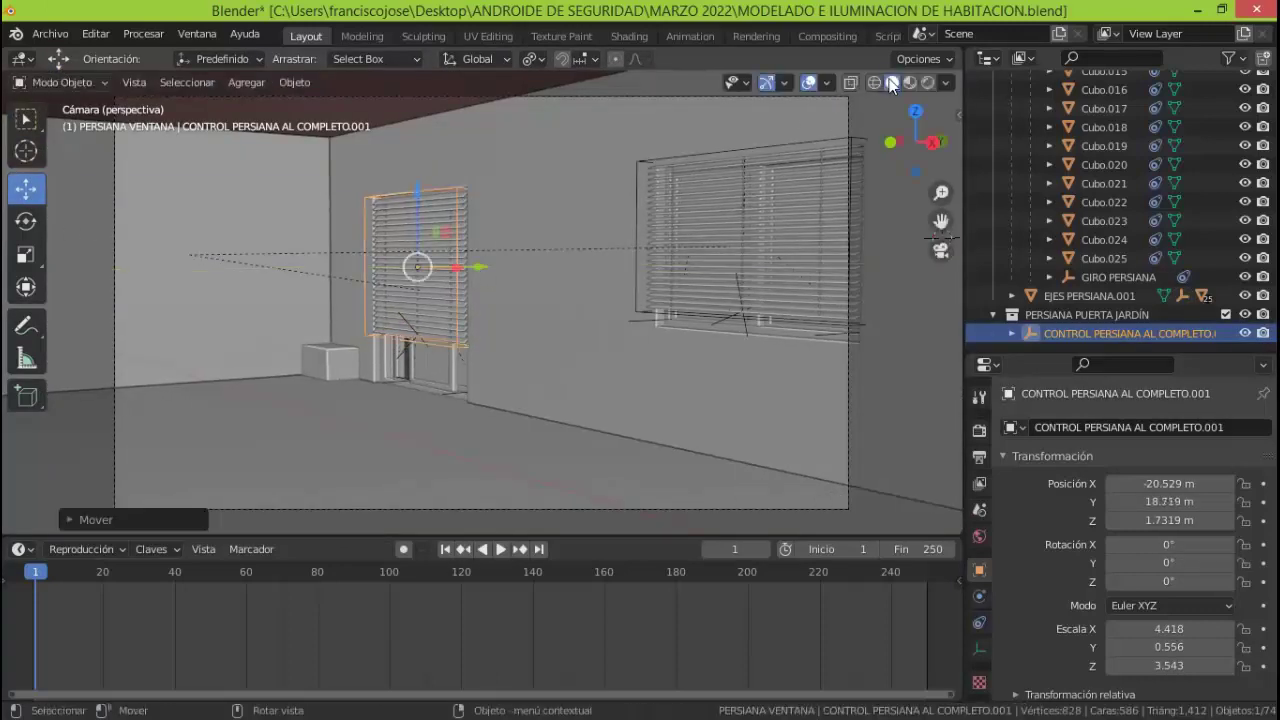
pyautogui.click(809, 83)
pyautogui.click(928, 83)
pyautogui.click(26, 120)
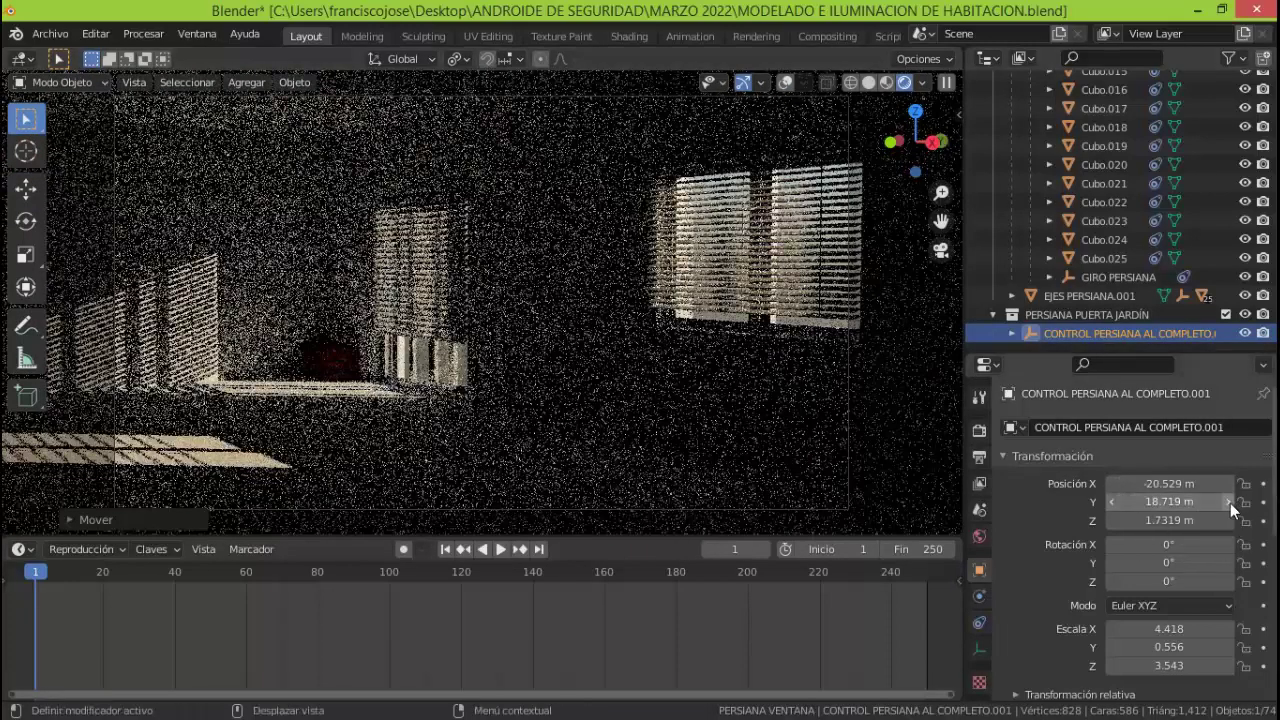
# Return to solid shading with overlays and move the door blind's control empty to about 18.823 m in Y
pyautogui.click(785, 82)
pyautogui.click(868, 82)
pyautogui.click(26, 187)
pyautogui.moveTo(483, 265); pyautogui.dragTo(488, 321)
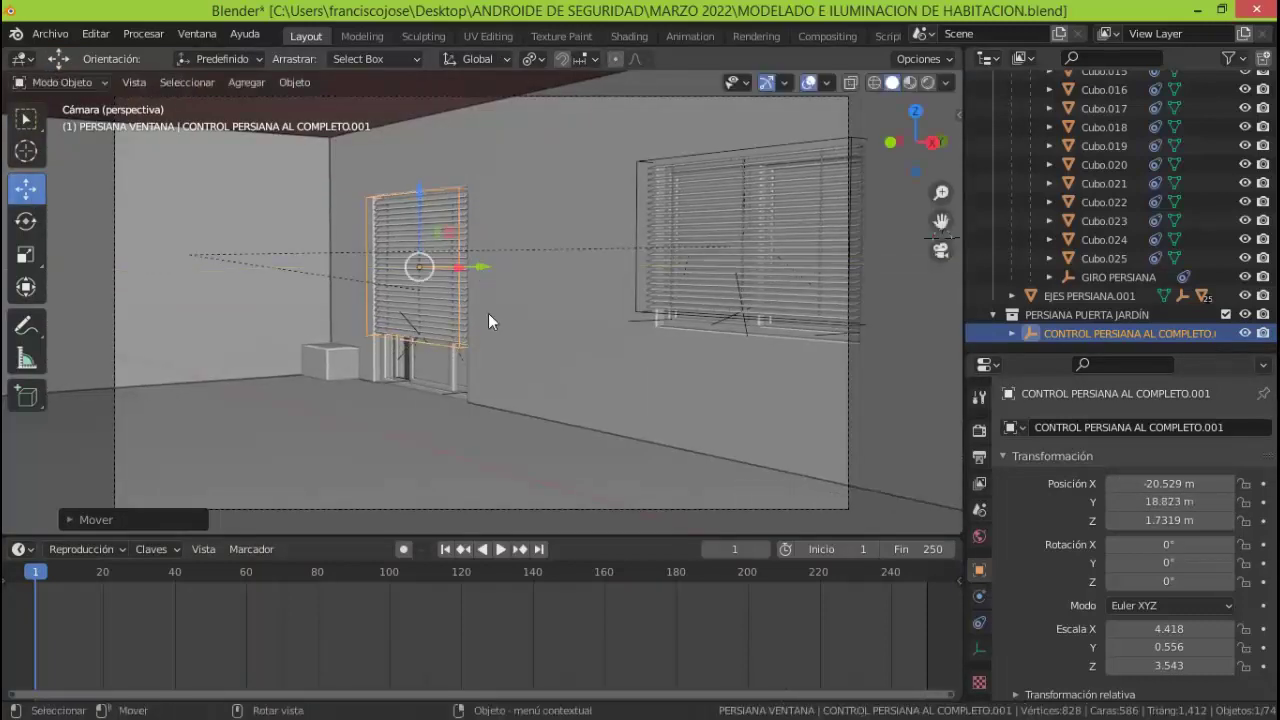
# Rotate GIRO PERSIANA.001 to about 46° in X and preview the render
pyautogui.click(408, 358)
pyautogui.click(26, 220)
pyautogui.moveTo(395, 401); pyautogui.dragTo(398, 404)
pyautogui.click(26, 118)
pyautogui.click(928, 82)
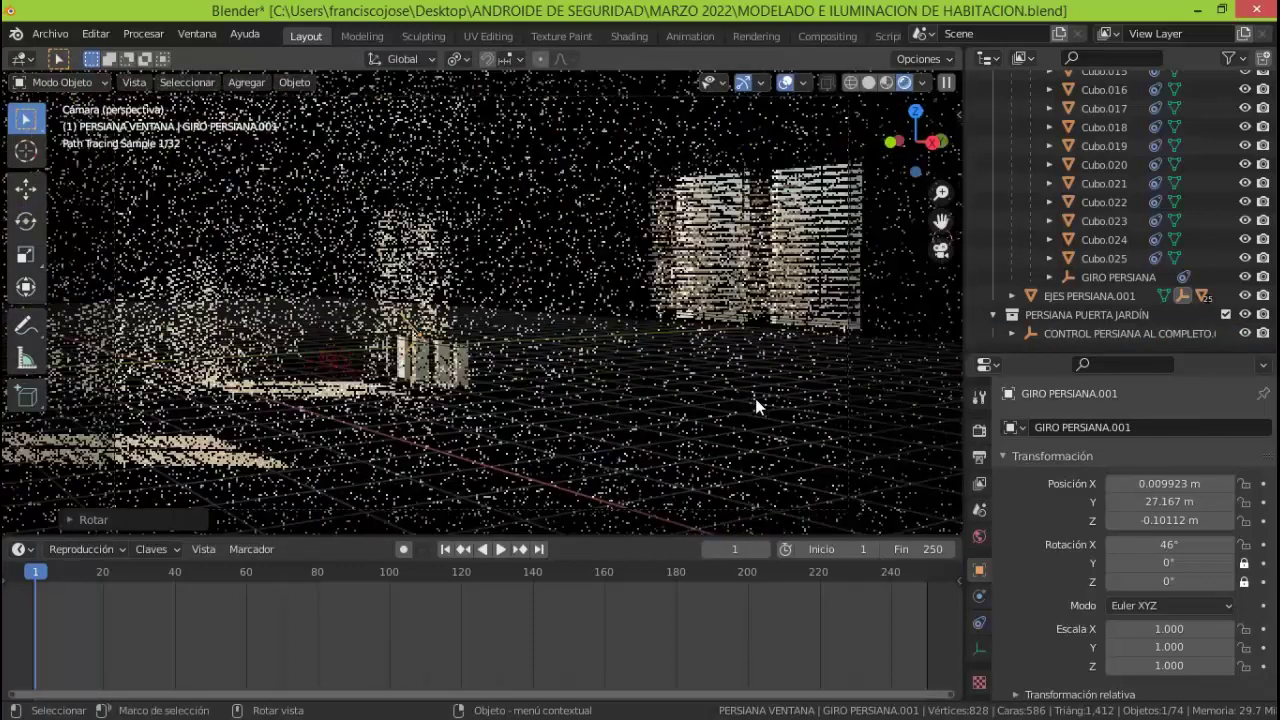
# Try an X rotation of 65.1° on GIRO PERSIANA.001 in the render preview and bring it back to 45.7°
pyautogui.click(868, 82)
pyautogui.click(27, 221)
pyautogui.click(1172, 545)
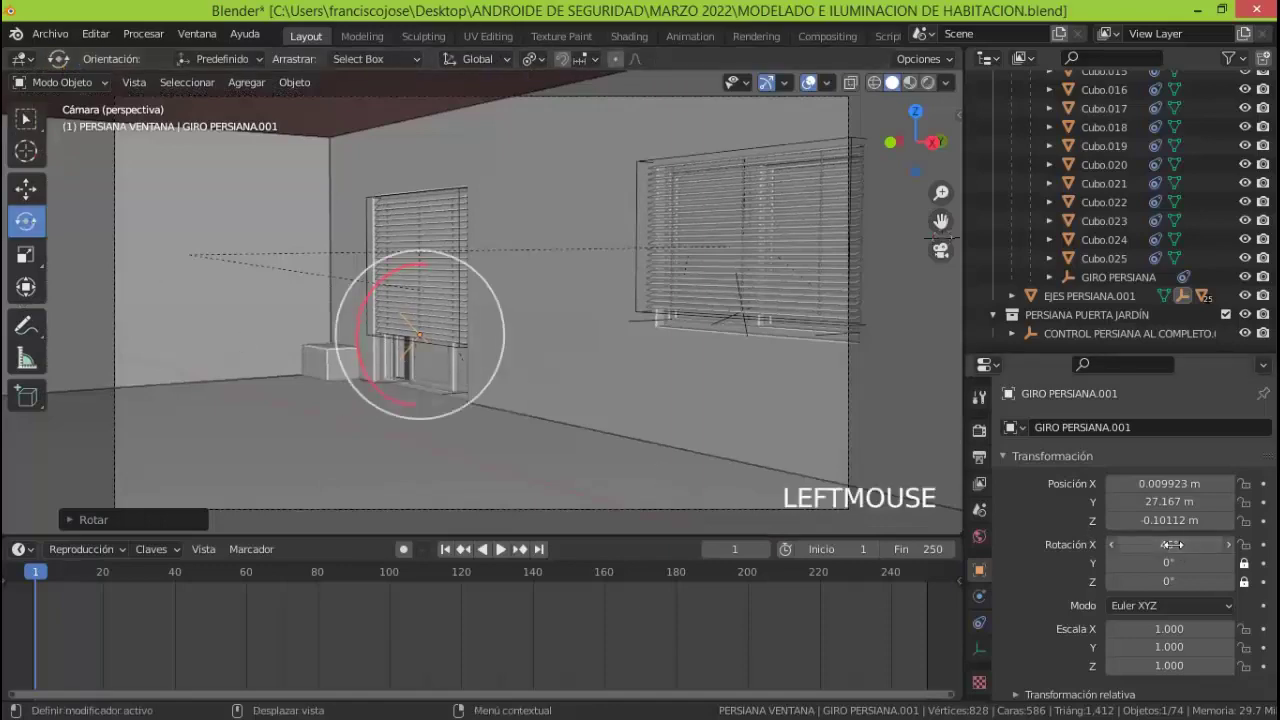
pyautogui.moveTo(81, 508); pyautogui.dragTo(92, 508)
pyautogui.click(928, 82)
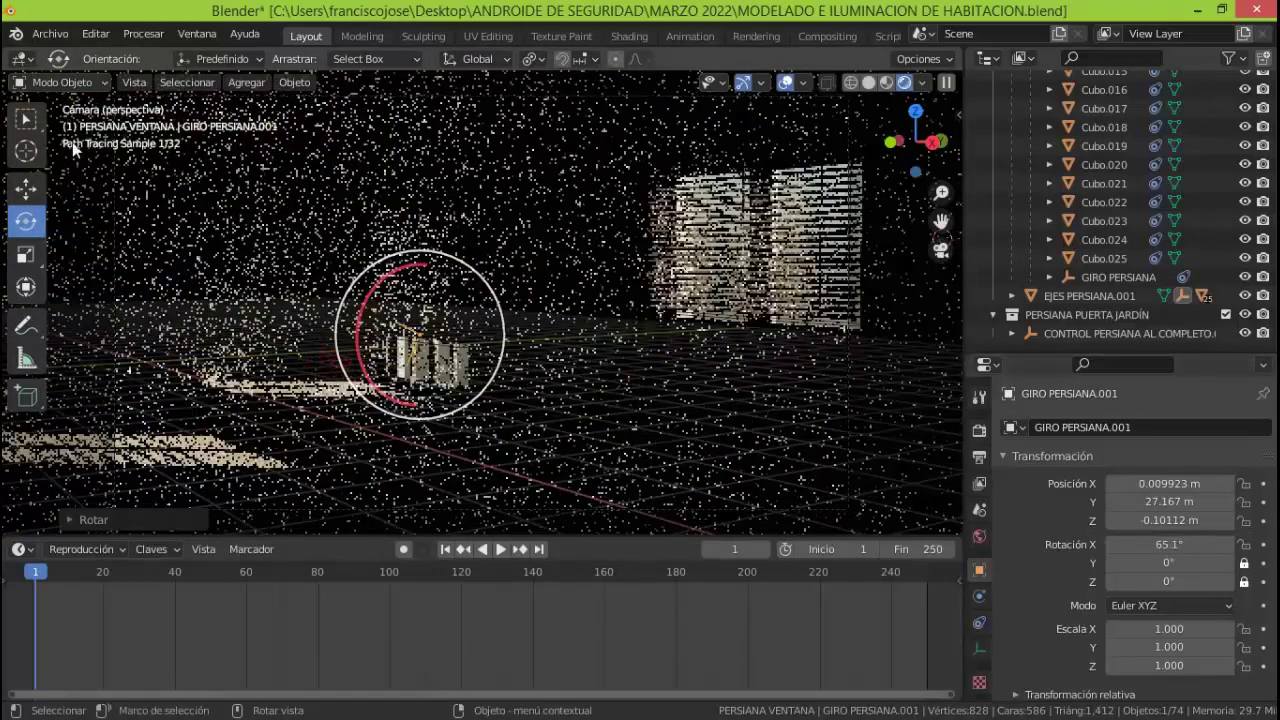
pyautogui.click(27, 119)
pyautogui.moveTo(1174, 545); pyautogui.dragTo(1140, 544)
pyautogui.moveTo(1057, 549); pyautogui.dragTo(1178, 552)
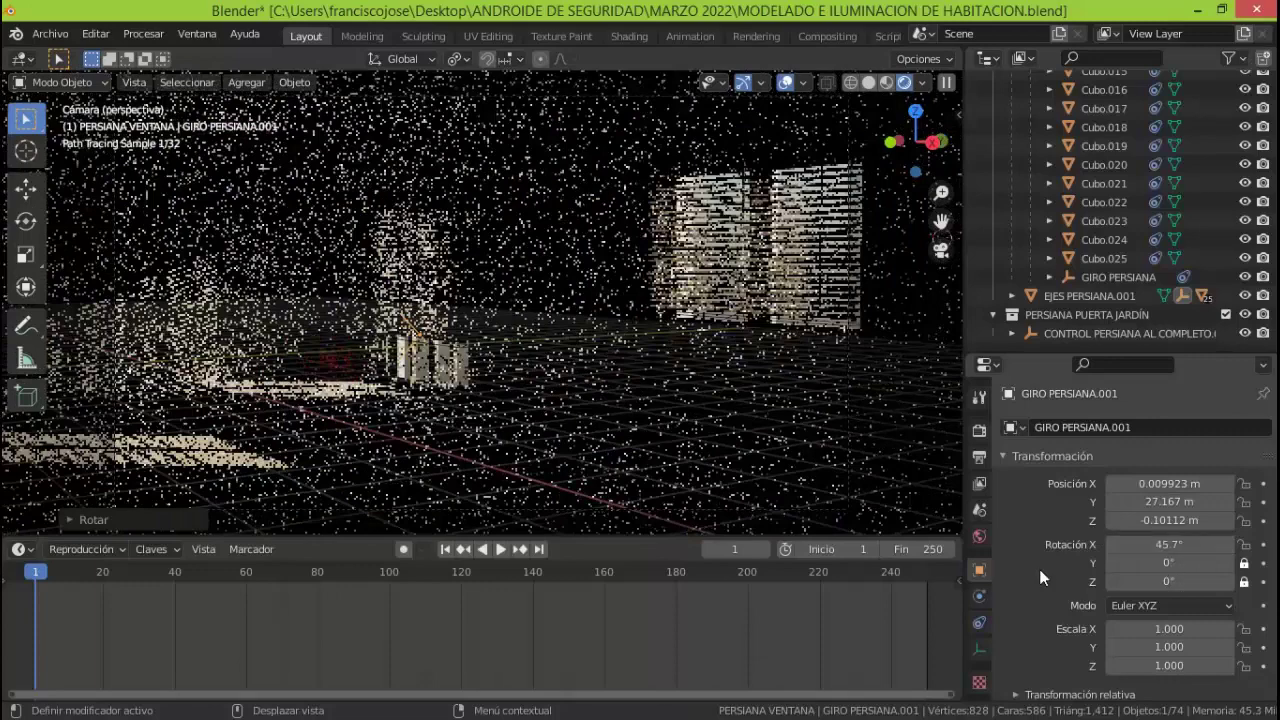
# Raise the sun intensity of the world's Nishita sky to 0.600
pyautogui.click(979, 536)
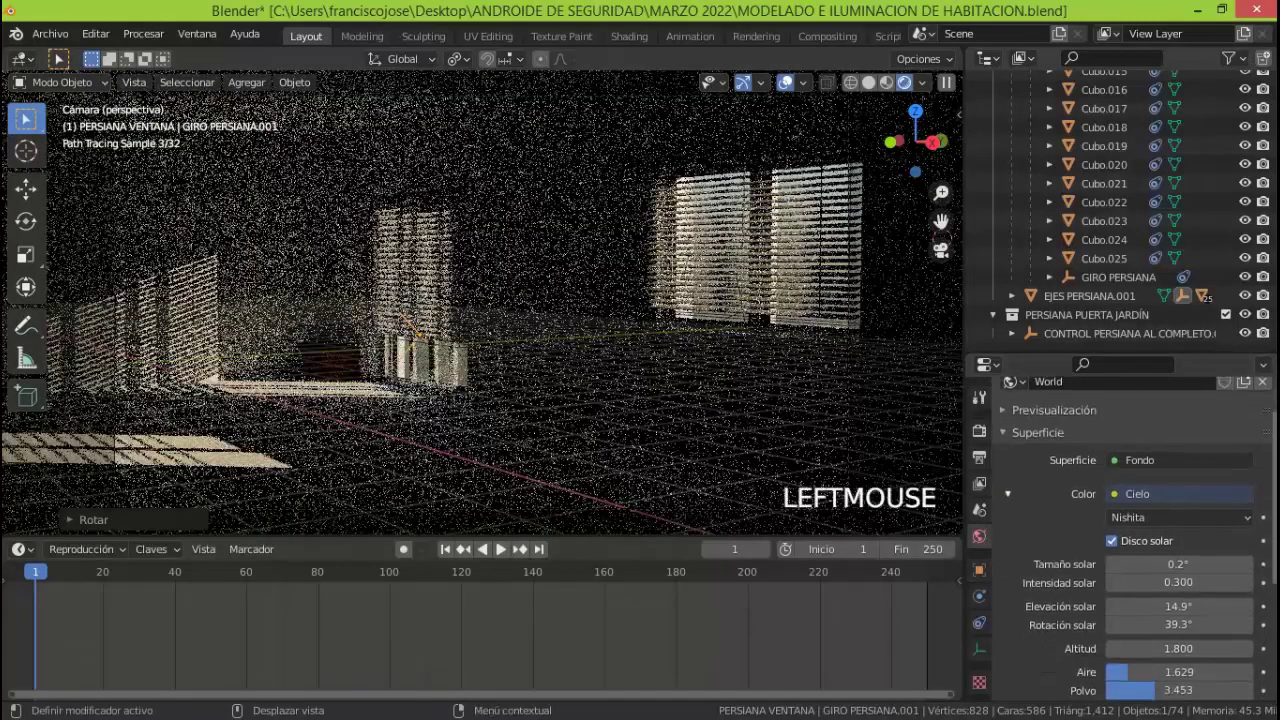
pyautogui.scroll(-1, 1246, 566)
pyautogui.click(1248, 570)
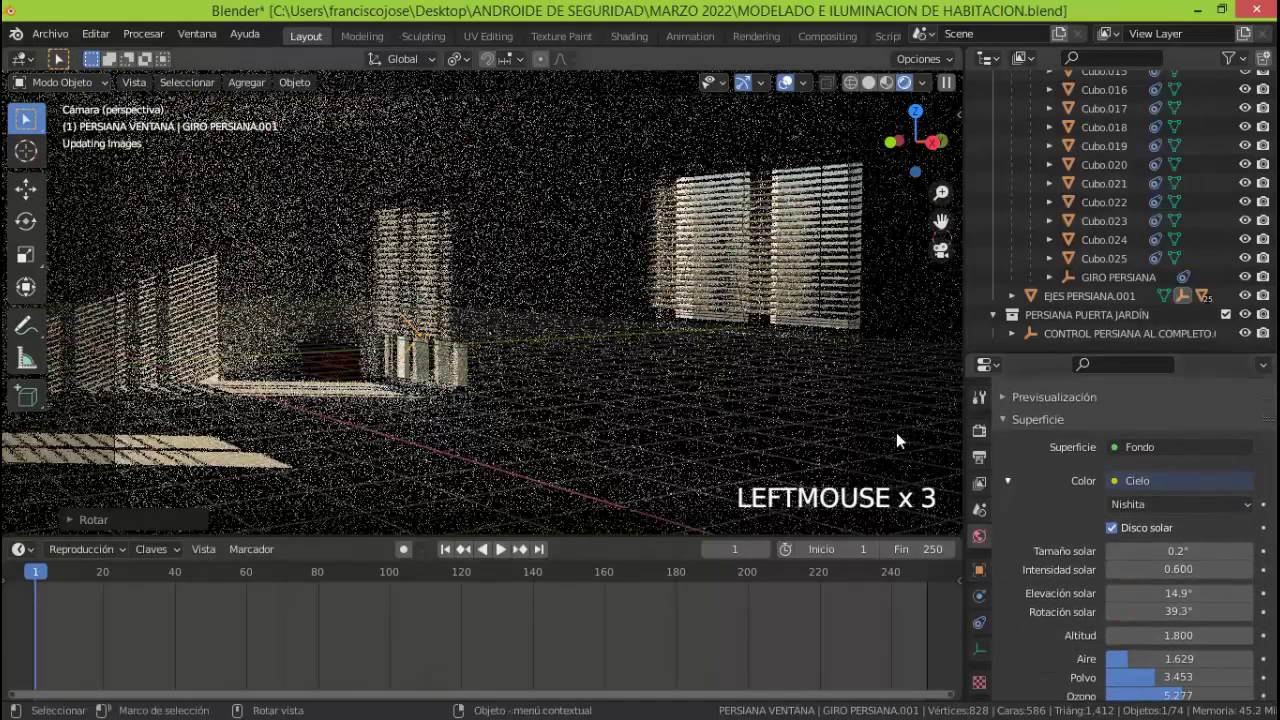
# Set GIRO PERSIANA.001's X rotation to about 71.8° in the render preview and select the window blind's GIRO PERSIANA
pyautogui.click(979, 569)
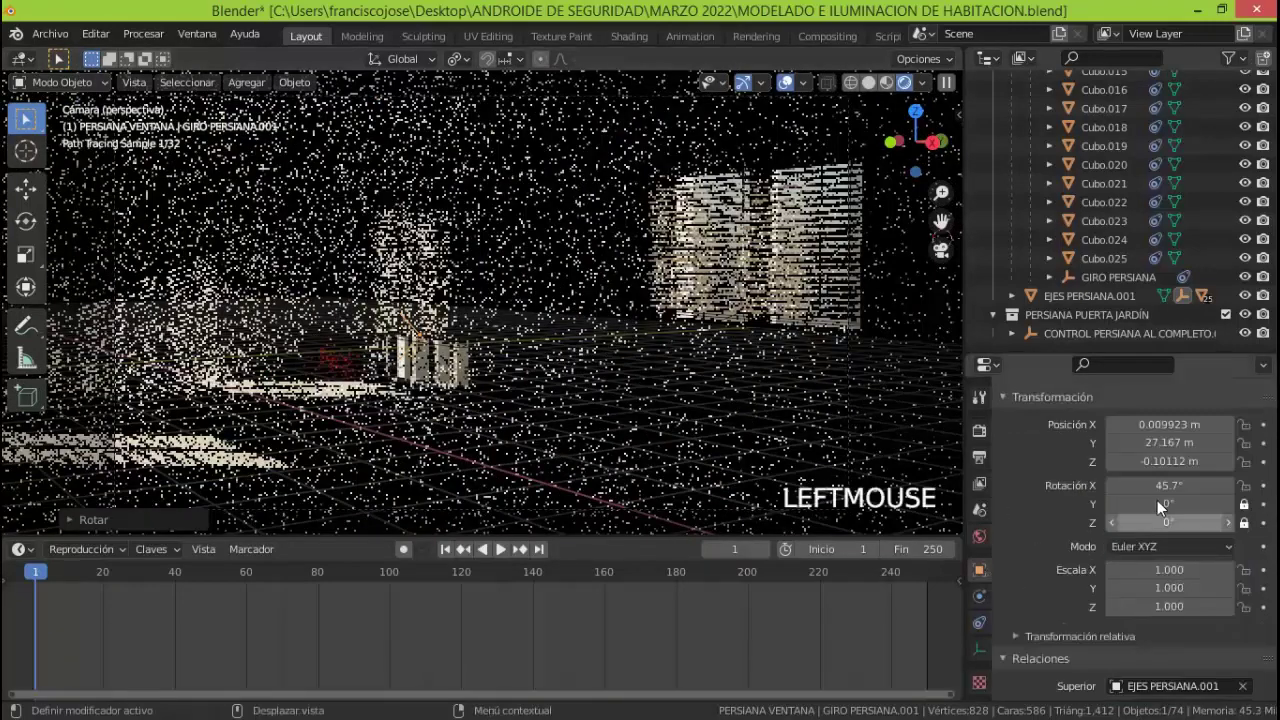
pyautogui.click(1222, 485)
pyautogui.moveTo(44, 478); pyautogui.dragTo(108, 478)
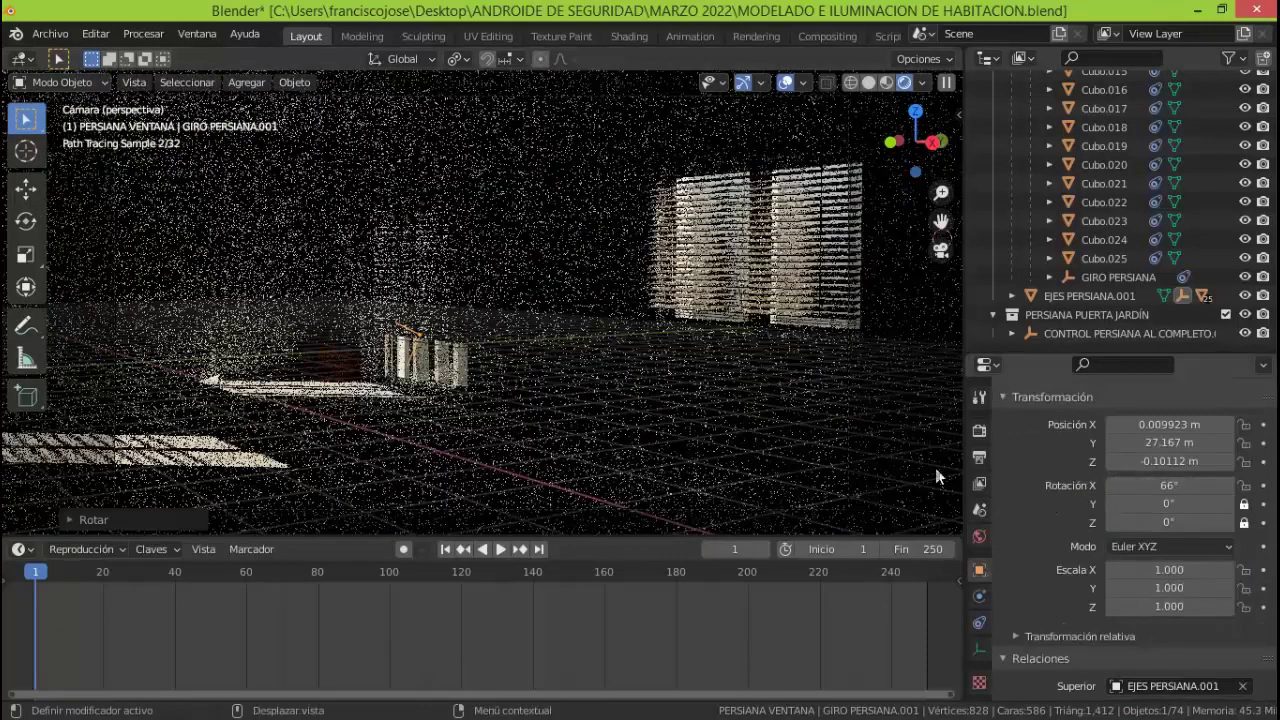
pyautogui.moveTo(1190, 486); pyautogui.dragTo(1215, 486)
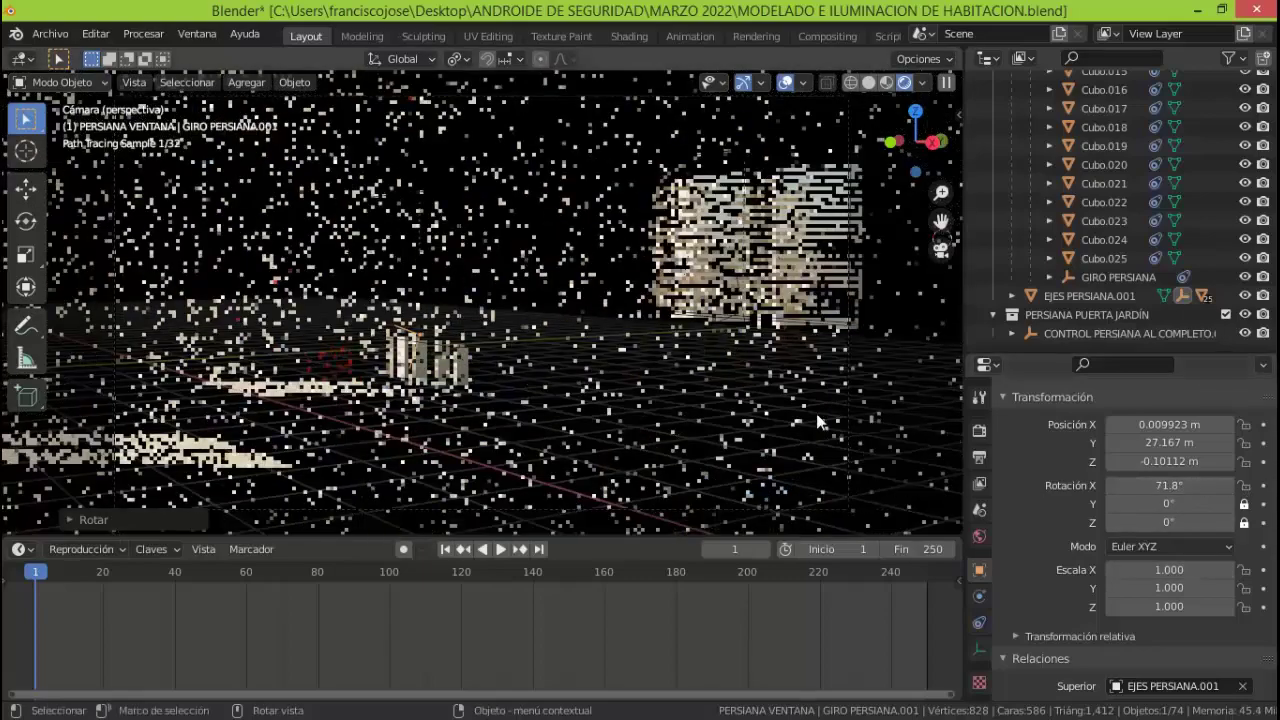
pyautogui.click(712, 207)
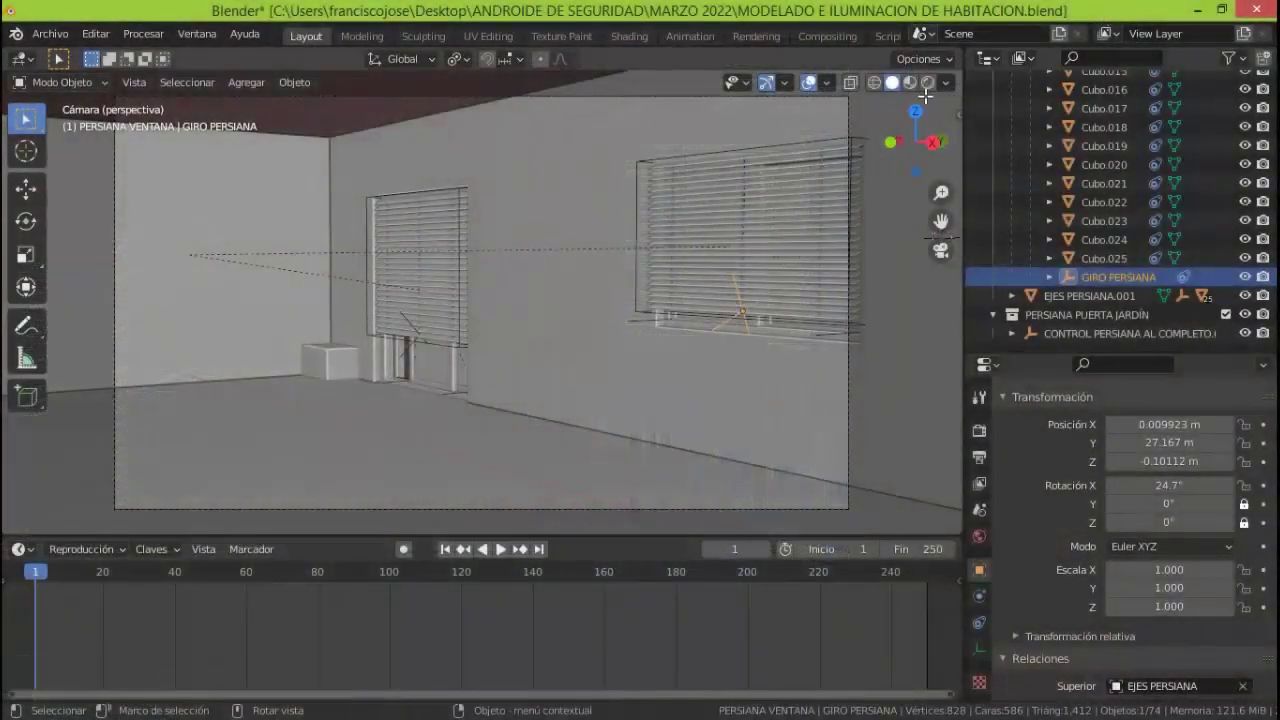
# Preview the blinds in the rendered view, return to solid shading with nothing selected, and save the file
pyautogui.click(927, 84)
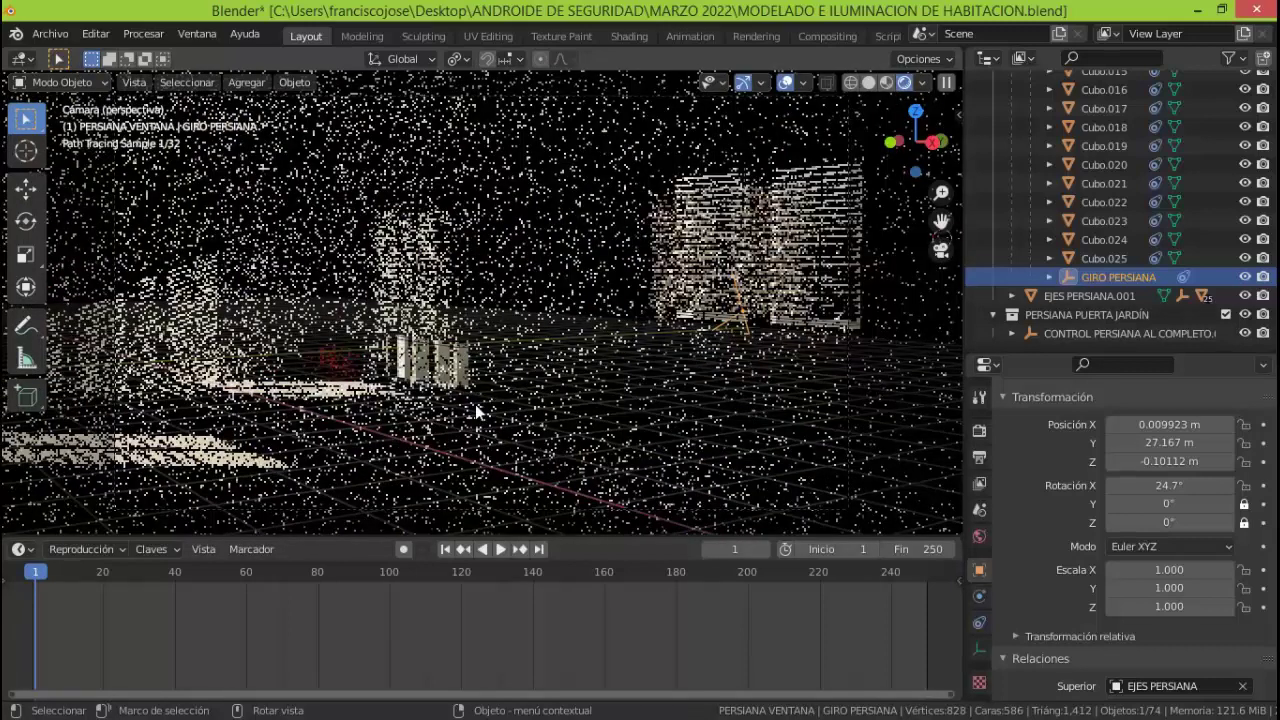
pyautogui.click(868, 84)
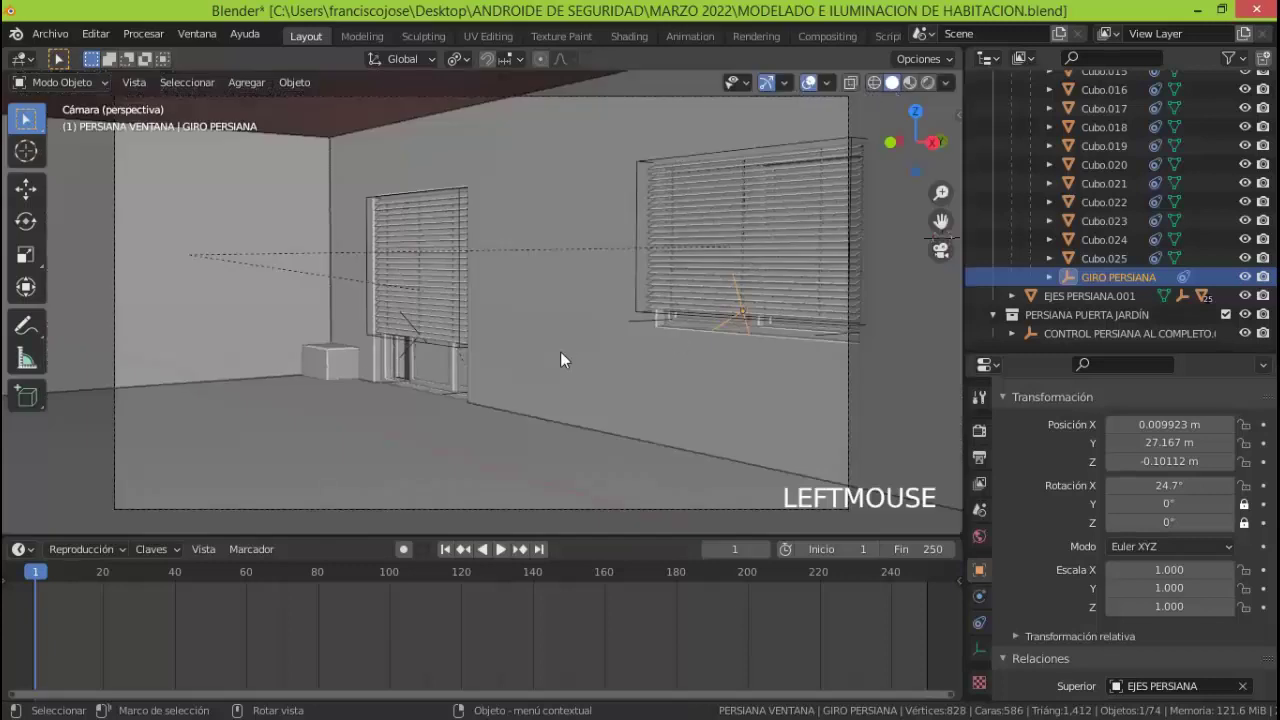
pyautogui.press('a')
pyautogui.press('a')
pyautogui.press('a')
pyautogui.press('a')
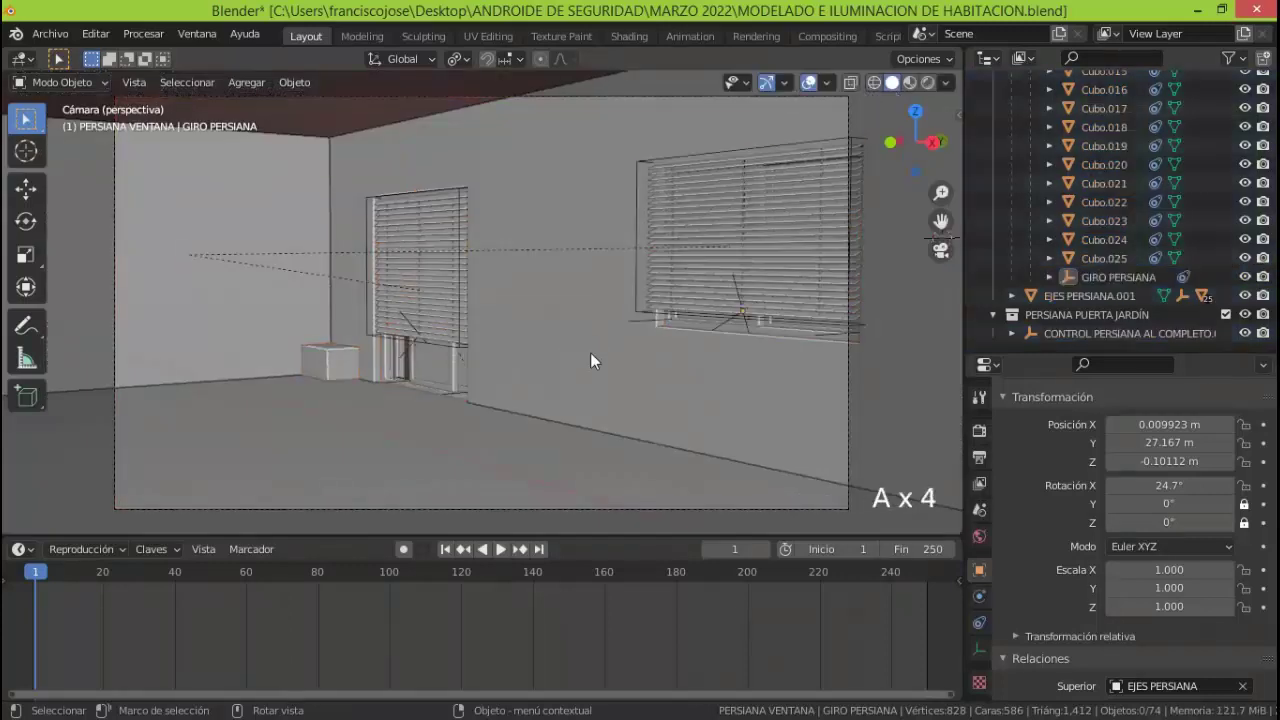
pyautogui.click(50, 34)
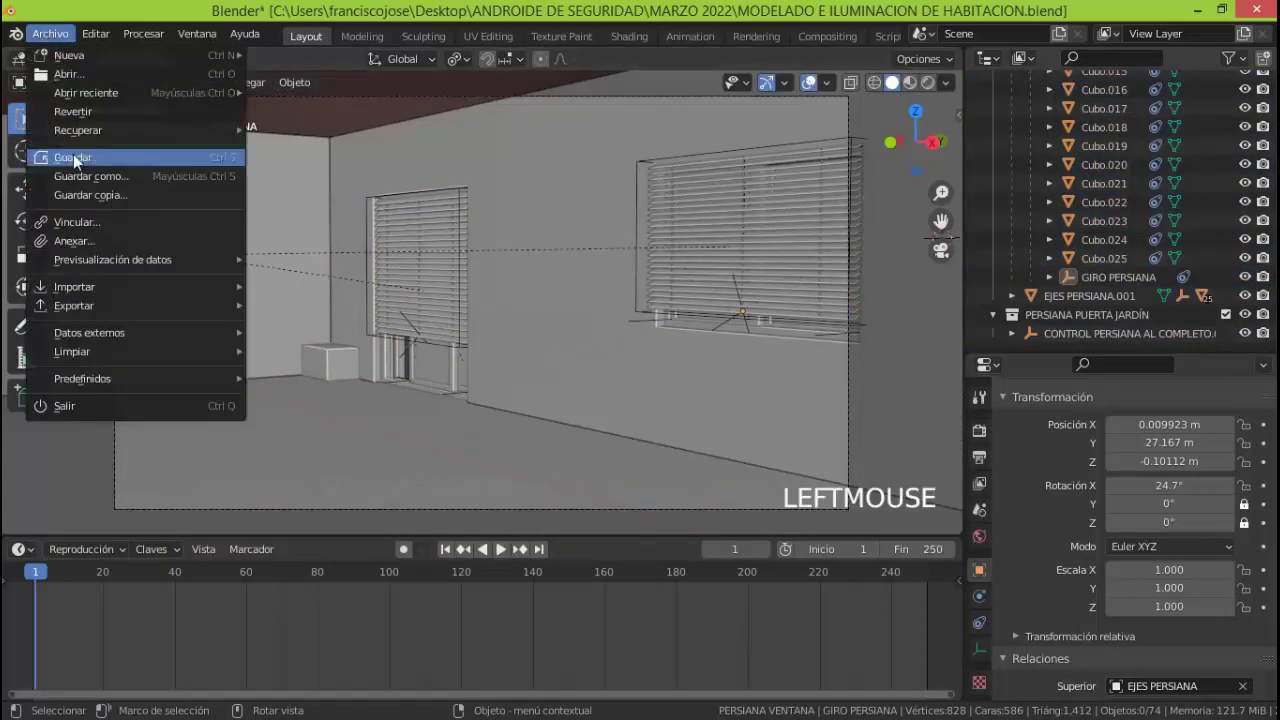
pyautogui.click(73, 157)
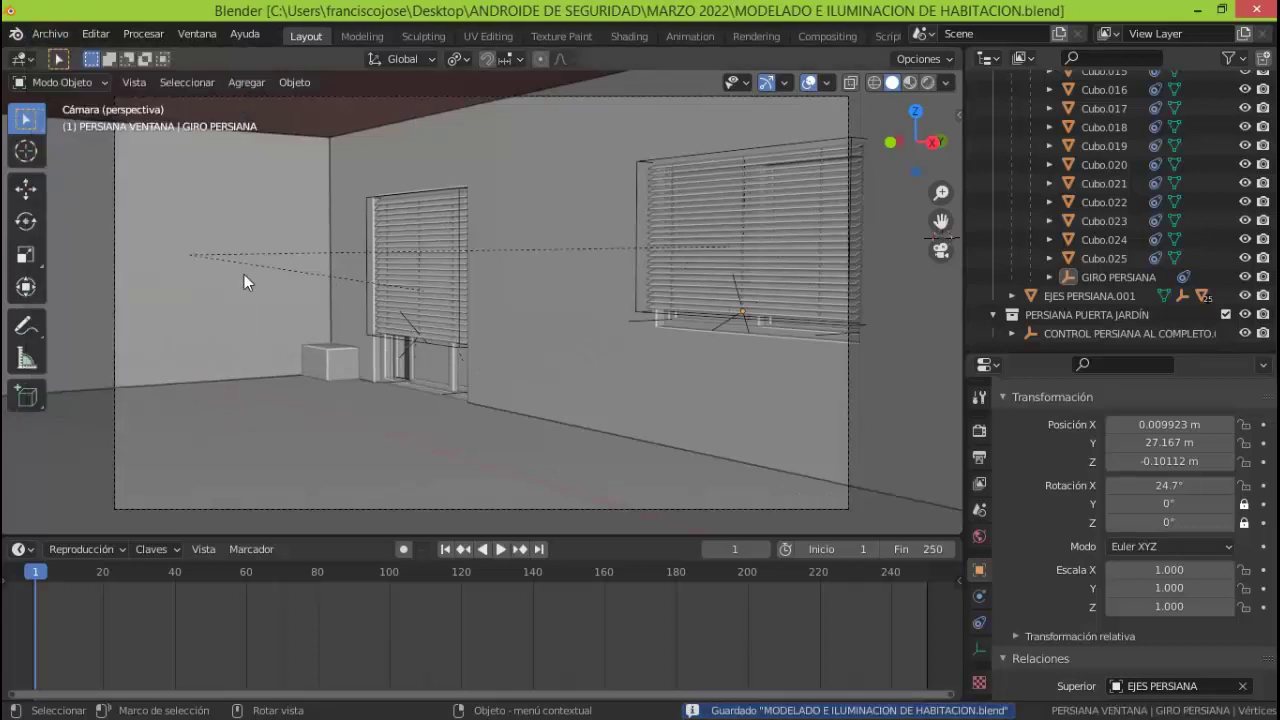
# Start appending from HABITACION MATERIAL CAUSTICAS.blend and open its Object folder
pyautogui.click(50, 34)
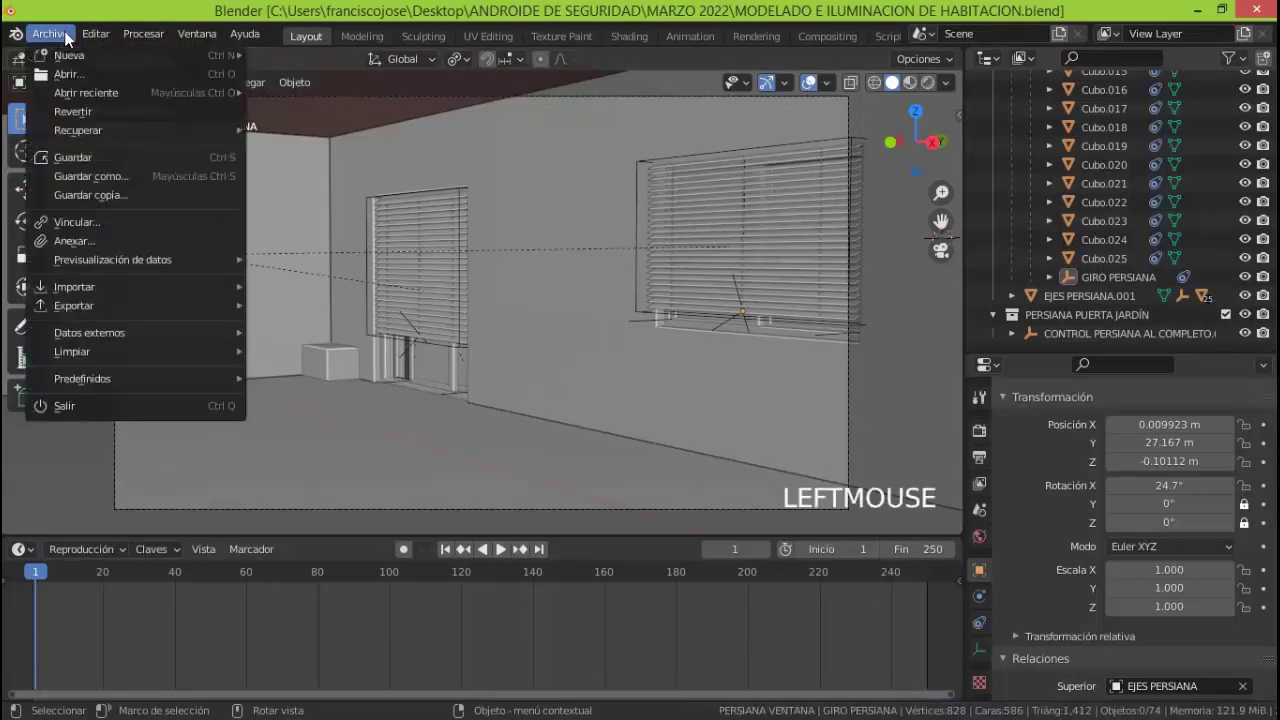
pyautogui.click(93, 241)
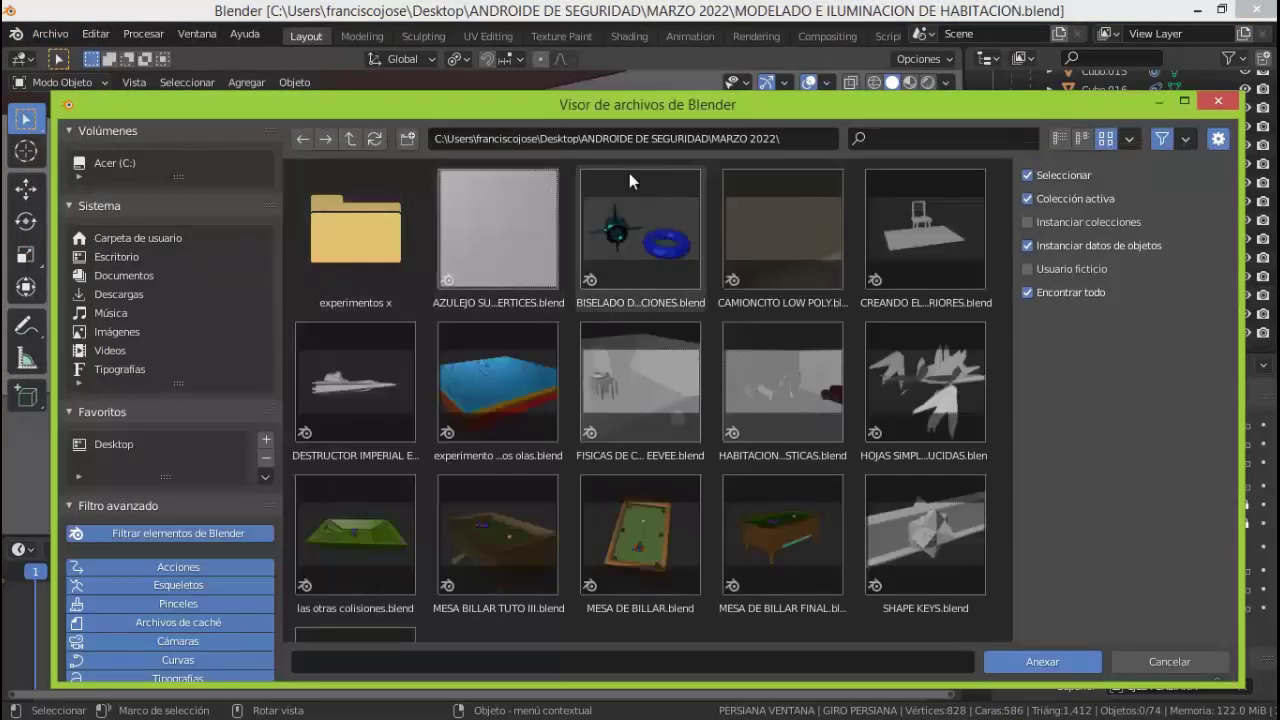
pyautogui.click(795, 407)
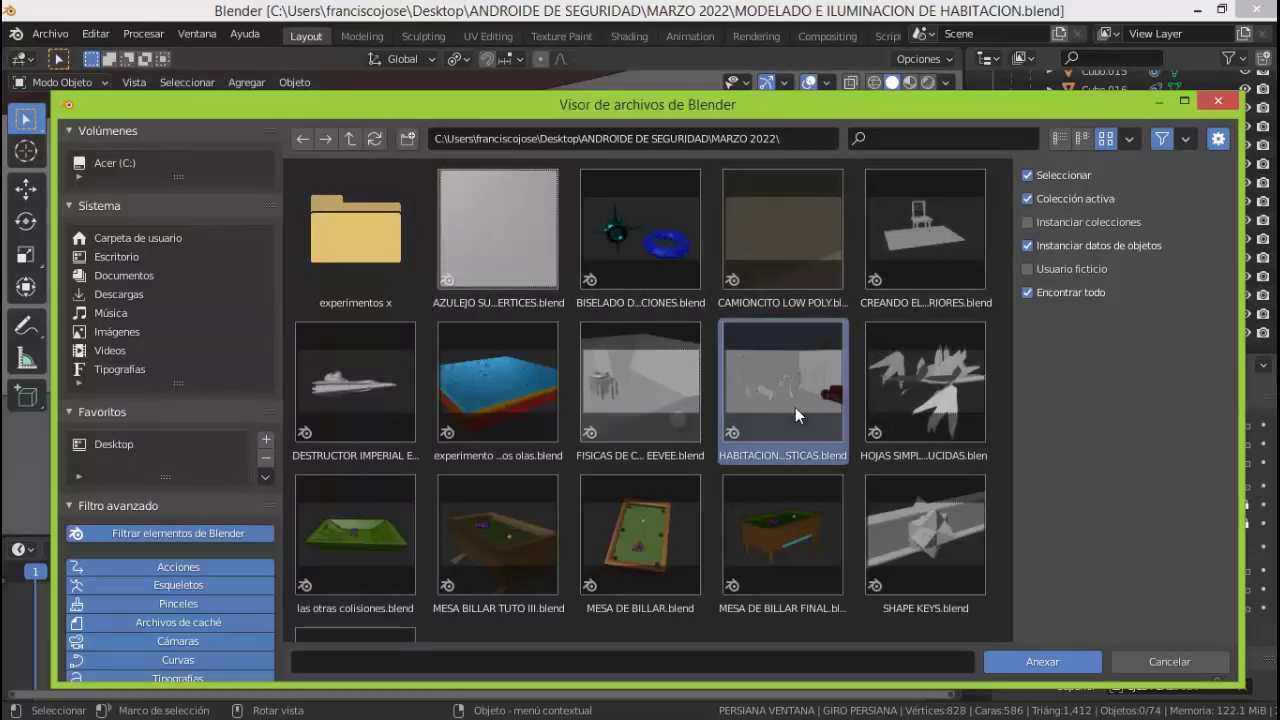
pyautogui.doubleClick(795, 407)
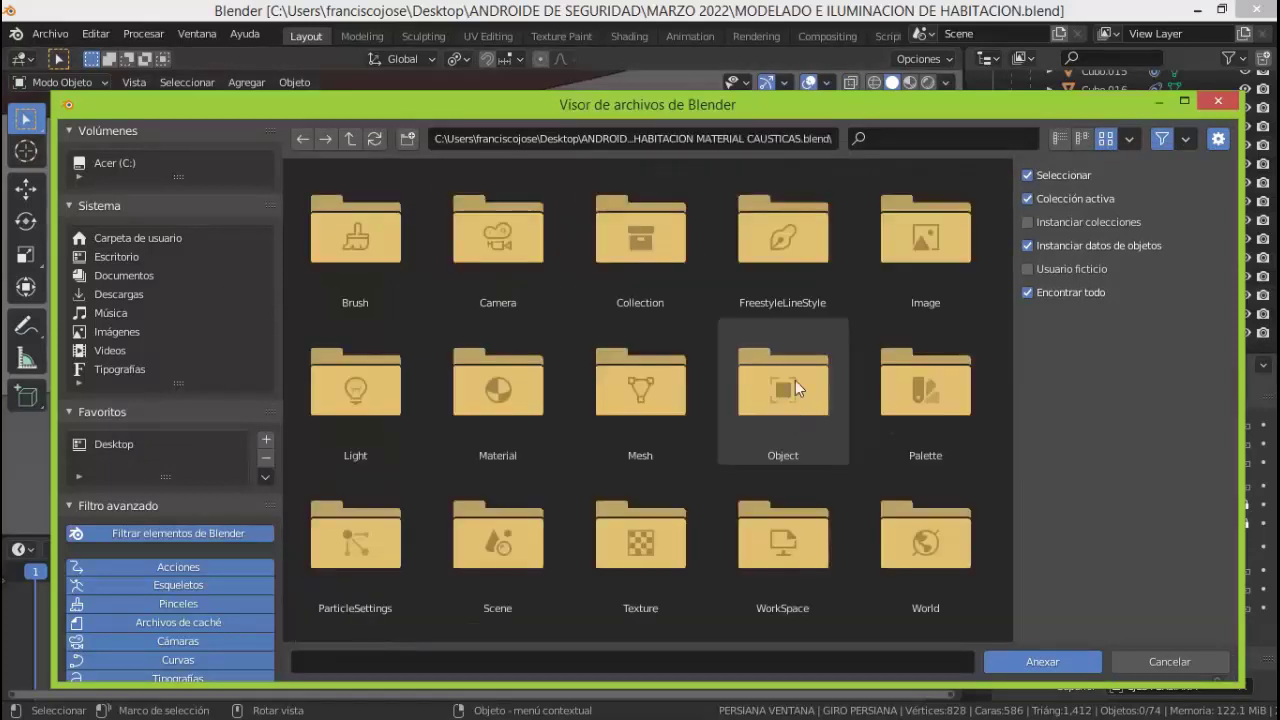
pyautogui.click(800, 395)
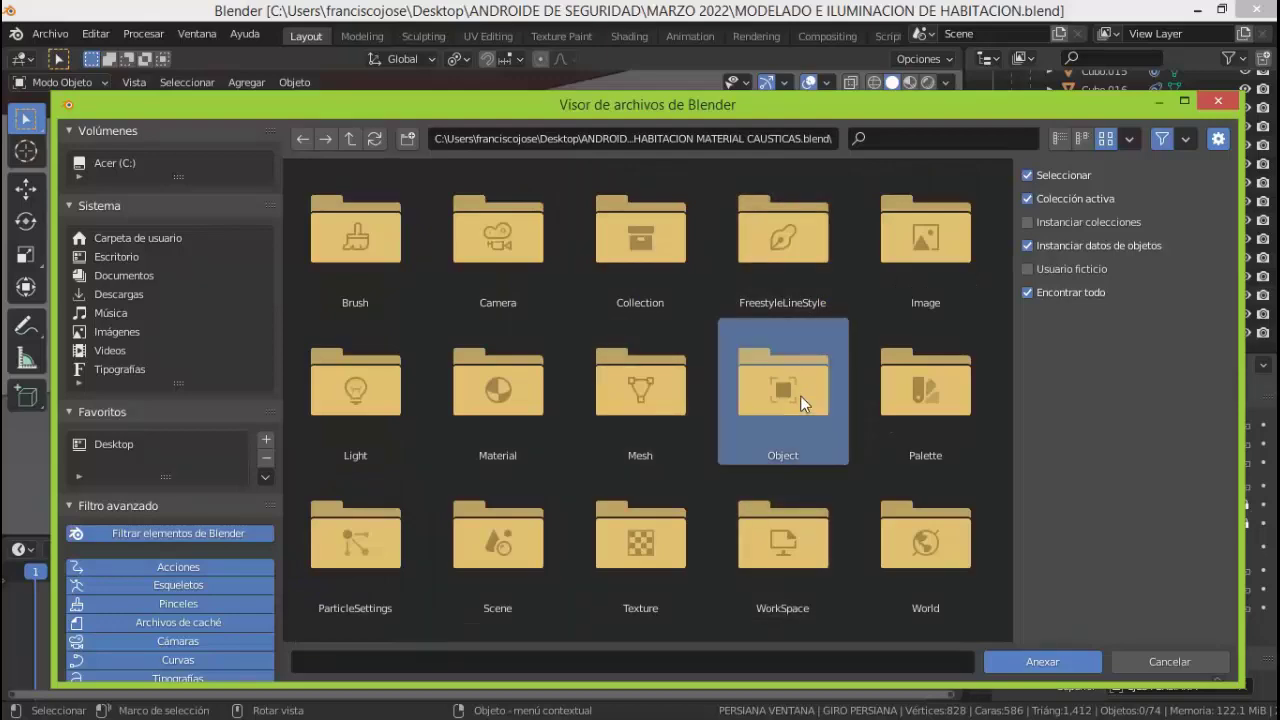
pyautogui.doubleClick(800, 395)
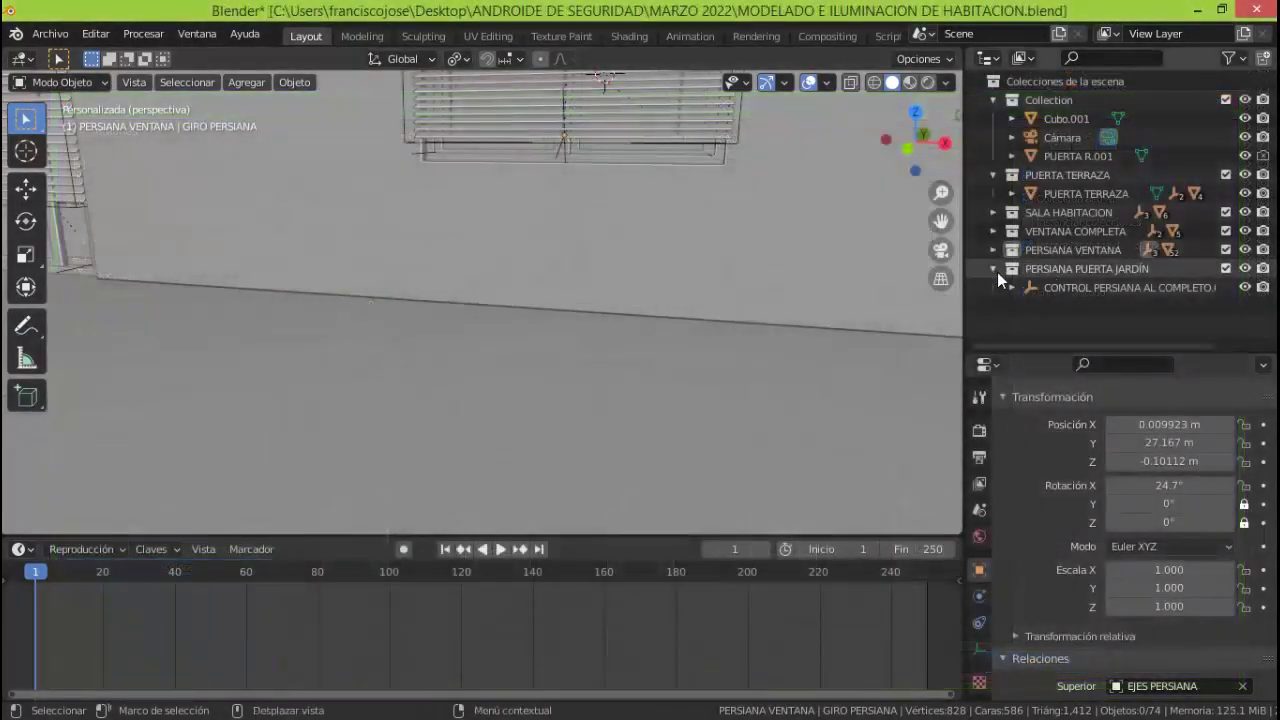
# Create a new collection in the scene and name it COMPLEMENTOS ANEXADOS
pyautogui.click(996, 270)
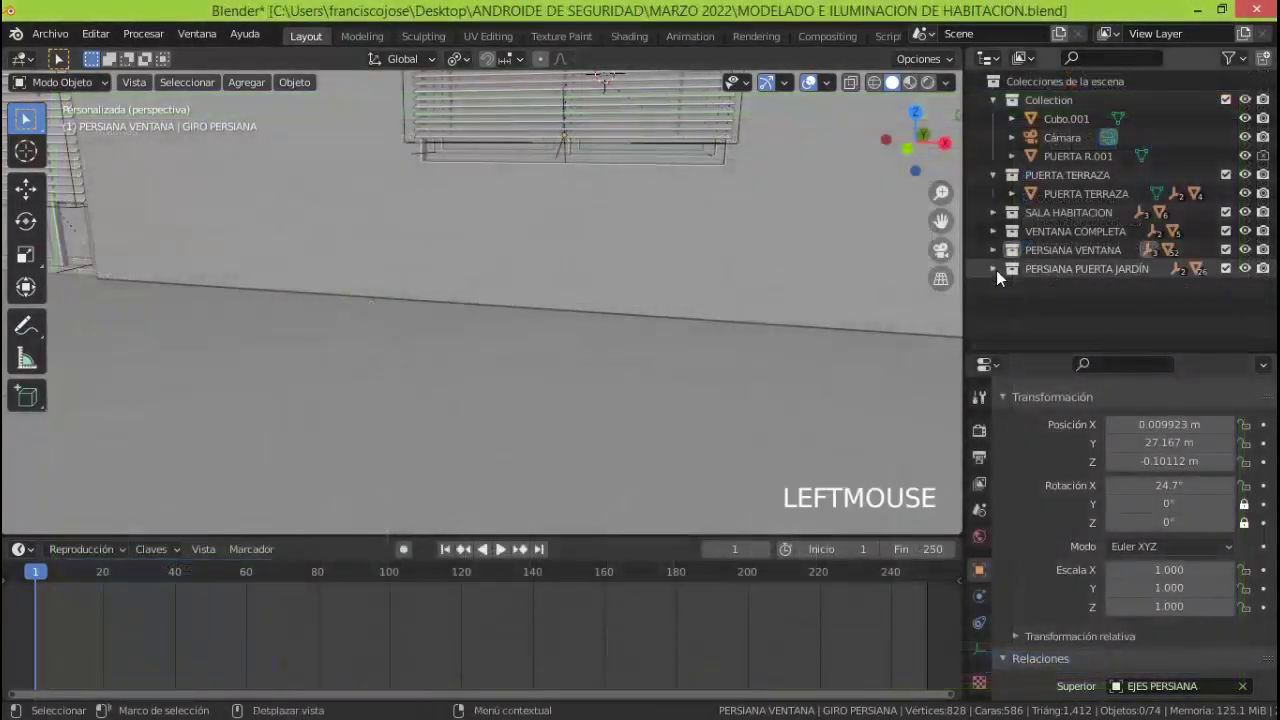
pyautogui.click(1264, 59)
pyautogui.click(1056, 288)
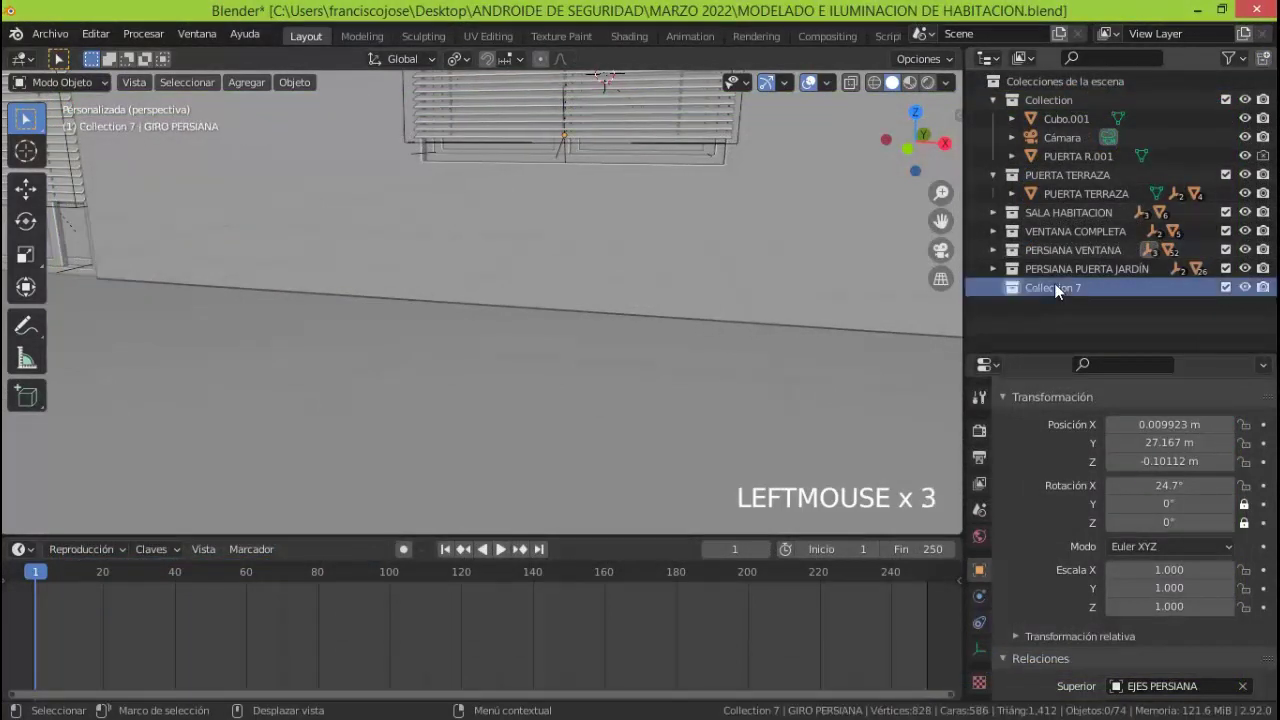
pyautogui.tripleClick(1054, 287)
pyautogui.write('COMPLEMENTOS ANE')
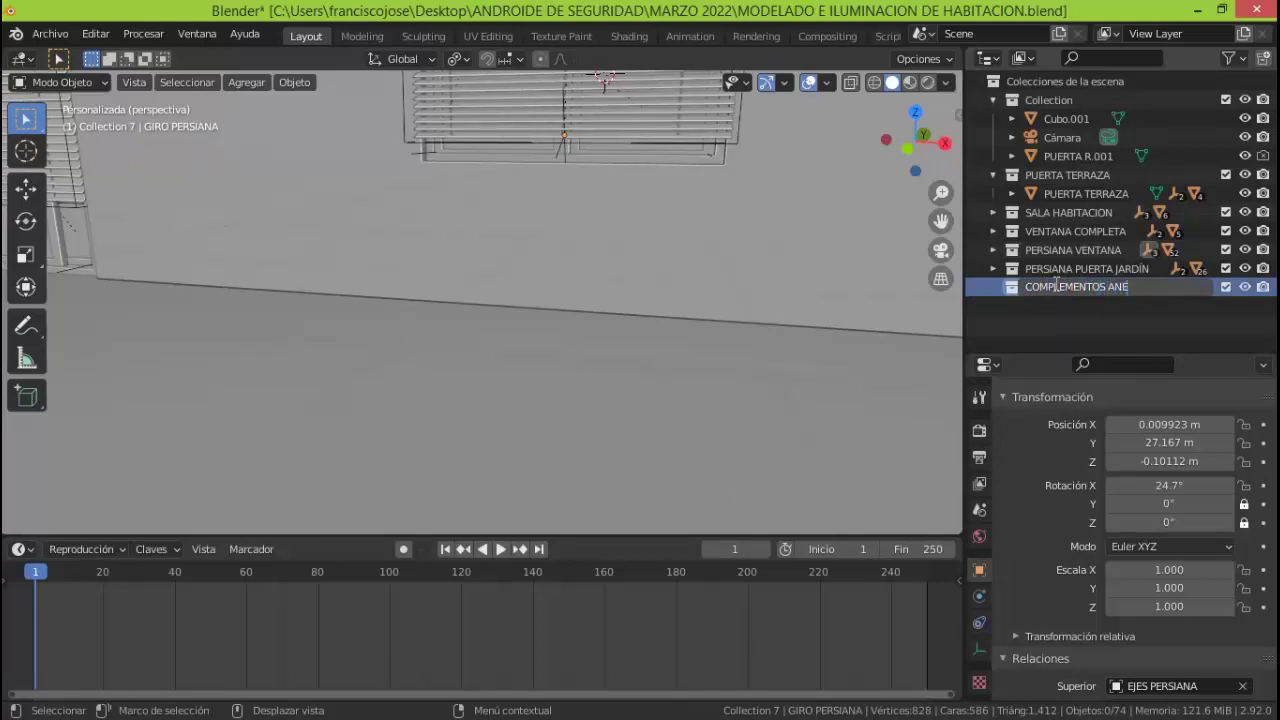
pyautogui.write('XADOS')
pyautogui.press('Return')
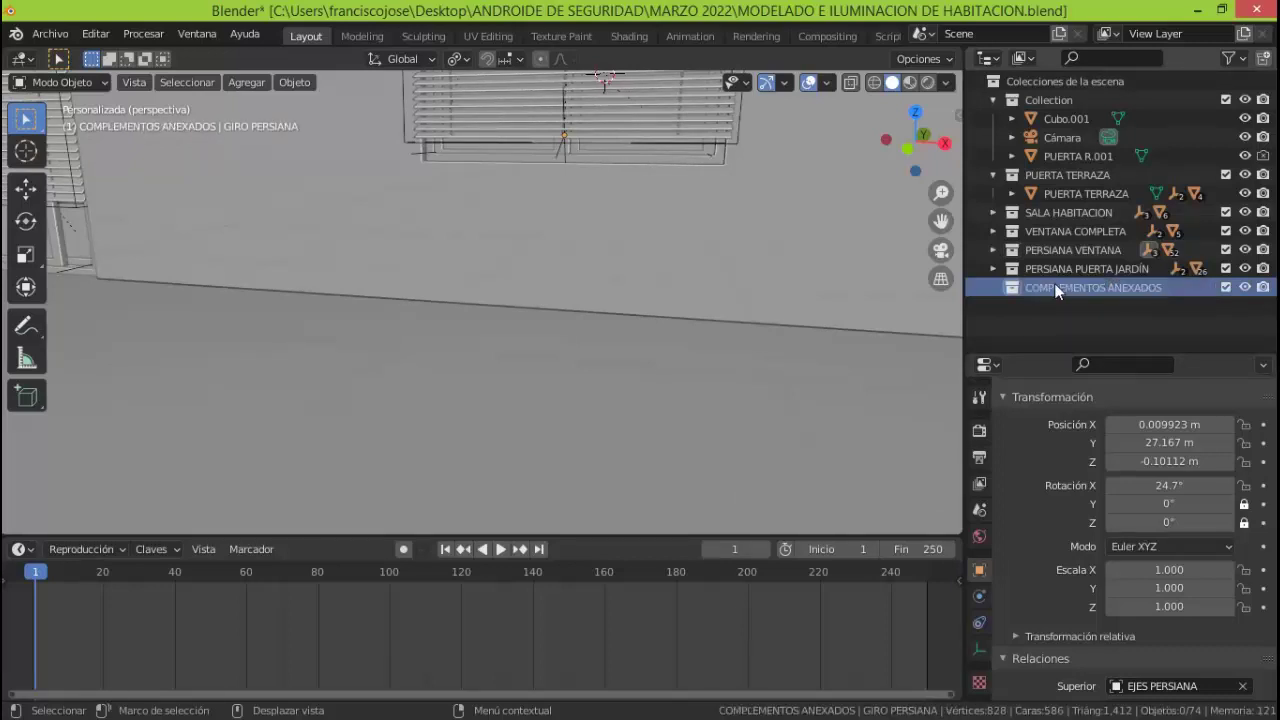
# Append comoda, HELECHO TRANSPARENCIA, MACETA HELECHO, MACETA HELECHO.001 and PALMERA JOVEN from the Object folder of HABITACION MATERIAL CAUSTICAS.blend
pyautogui.click(50, 33)
pyautogui.click(82, 245)
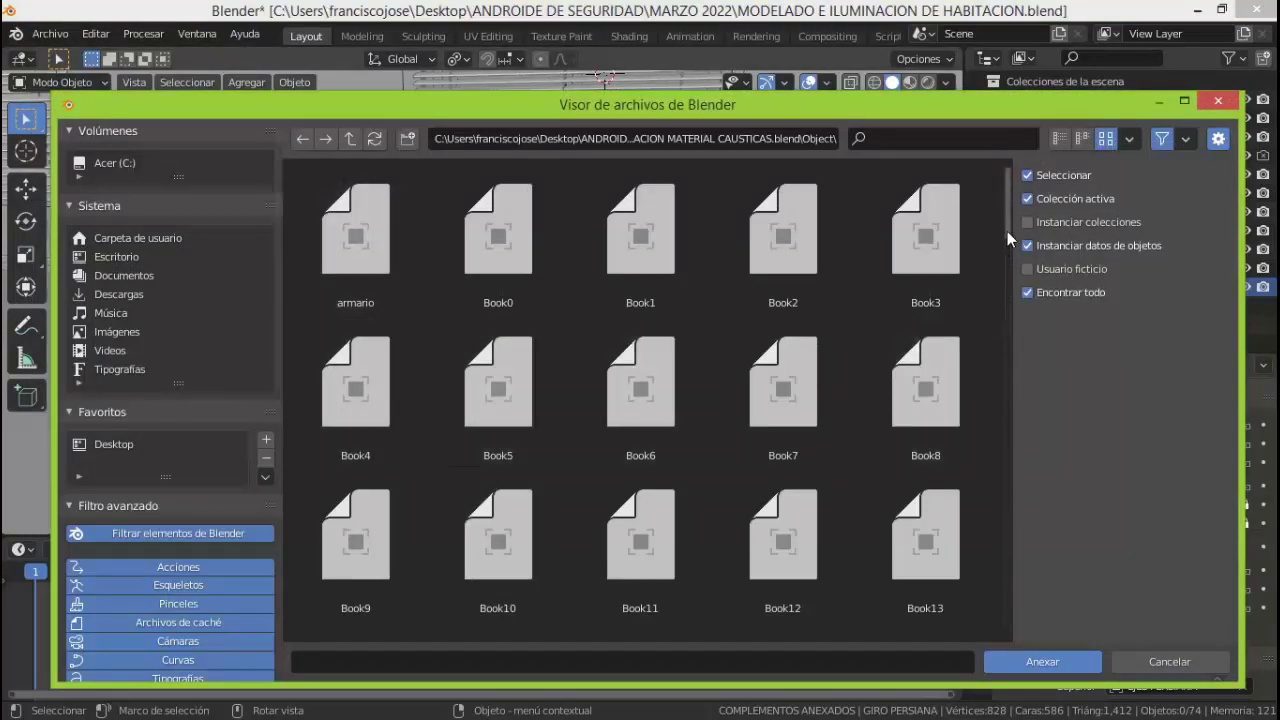
pyautogui.moveTo(1008, 236); pyautogui.dragTo(1006, 360)
pyautogui.click(367, 196)
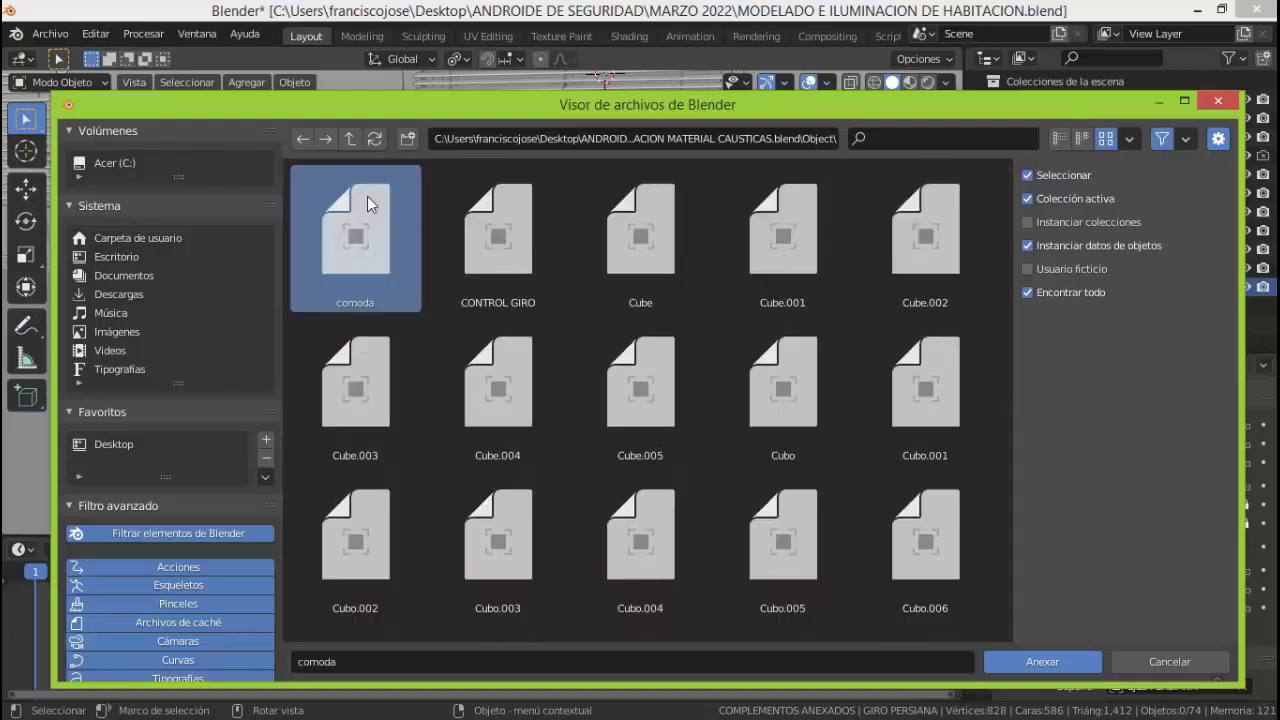
pyautogui.moveTo(1008, 366); pyautogui.dragTo(1008, 517)
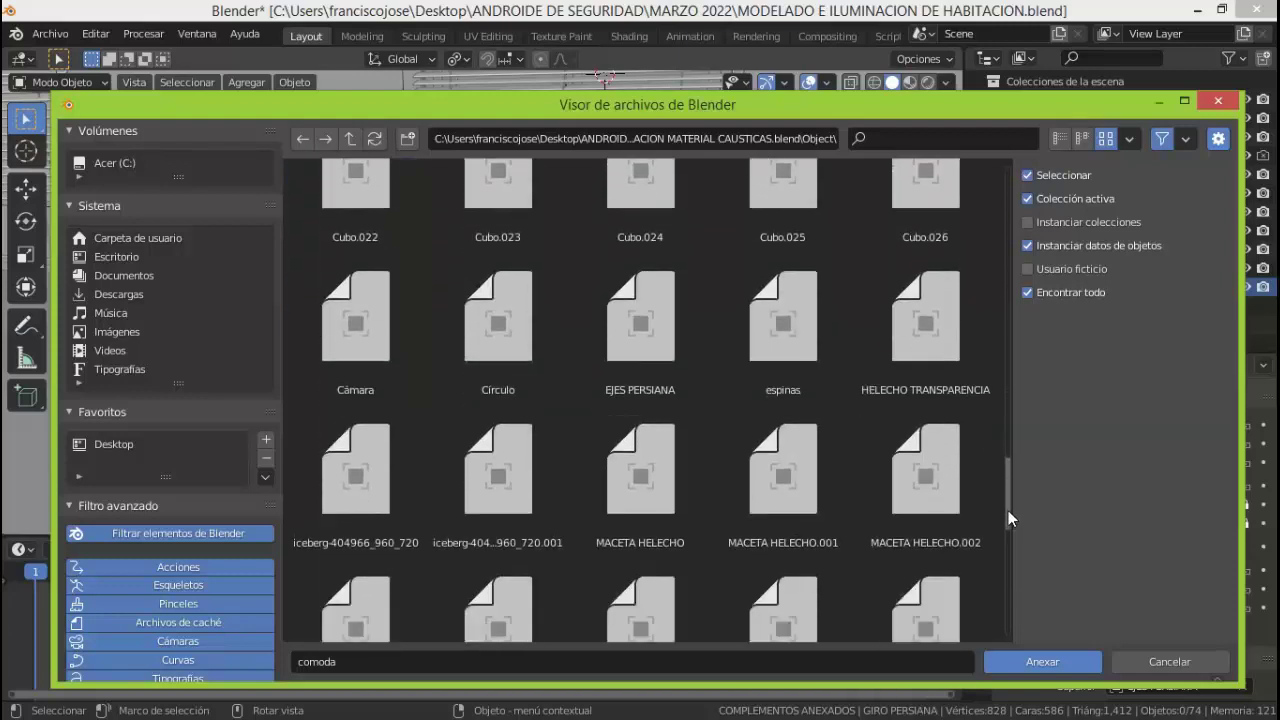
pyautogui.scroll(-2, 1008, 513)
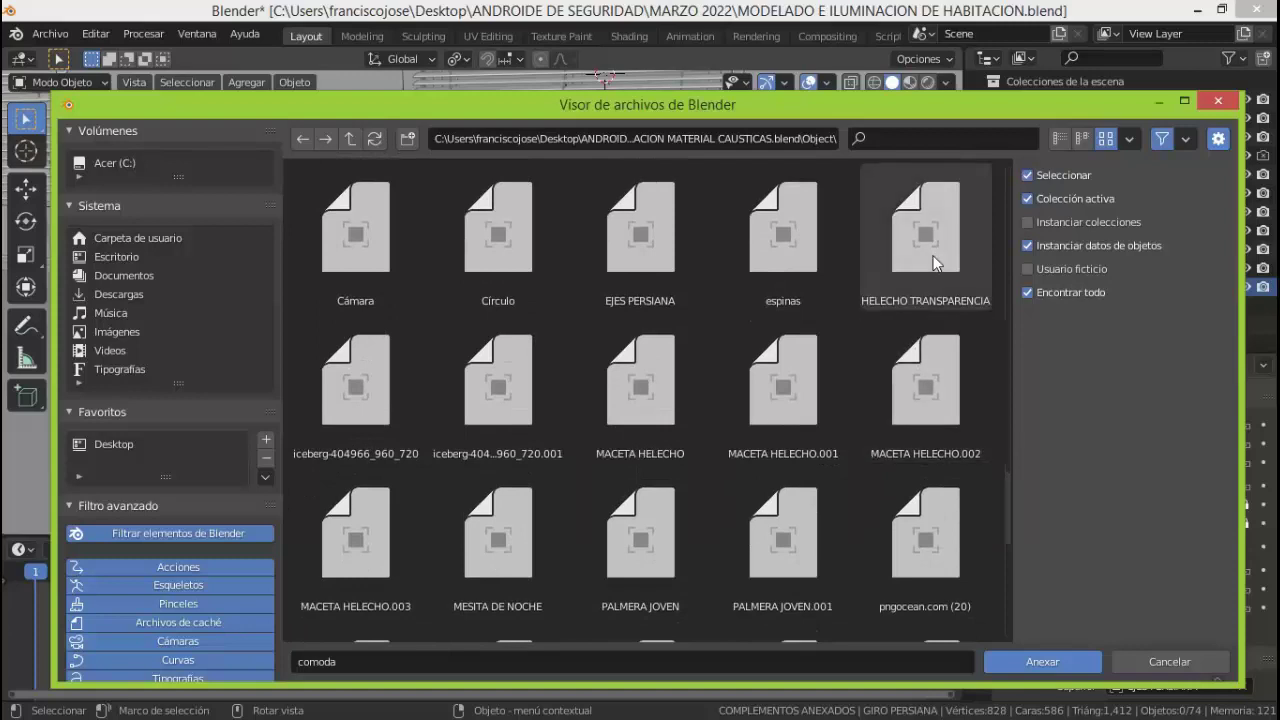
pyautogui.click(932, 258)
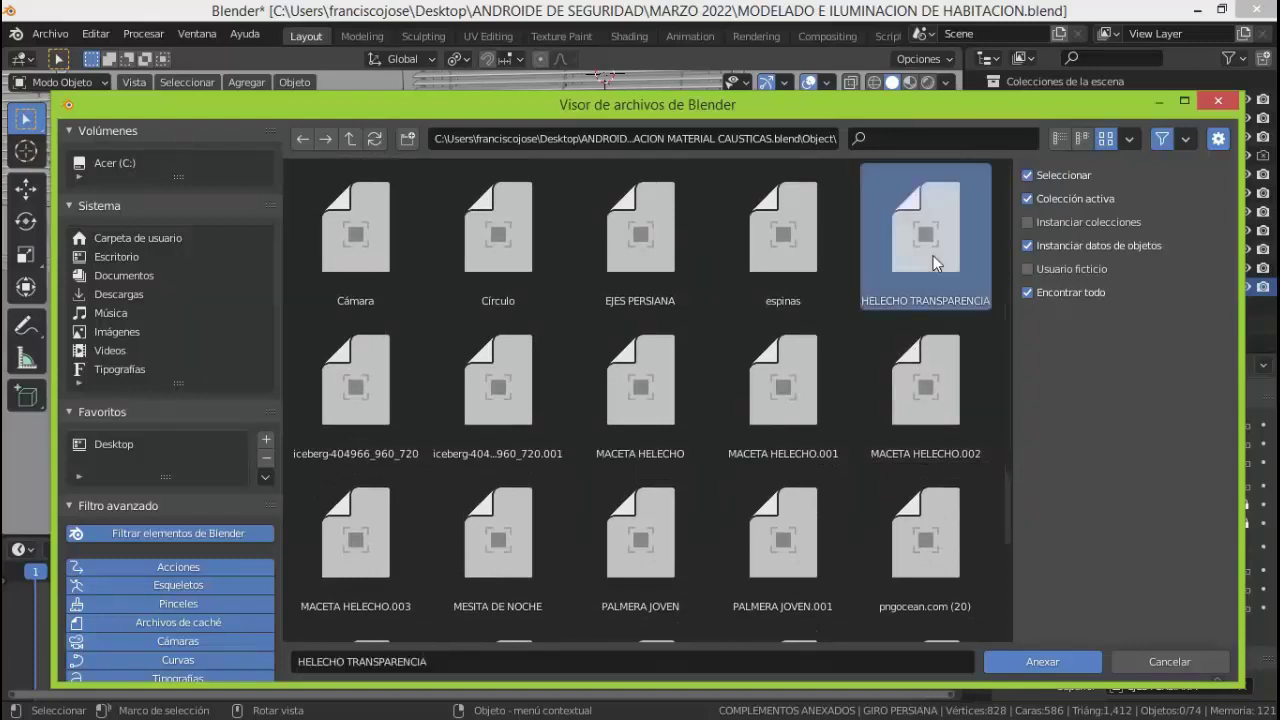
pyautogui.keyDown('shift'); pyautogui.click(652, 402); pyautogui.keyUp('shift')
pyautogui.keyDown('shift'); pyautogui.click(791, 398); pyautogui.keyUp('shift')
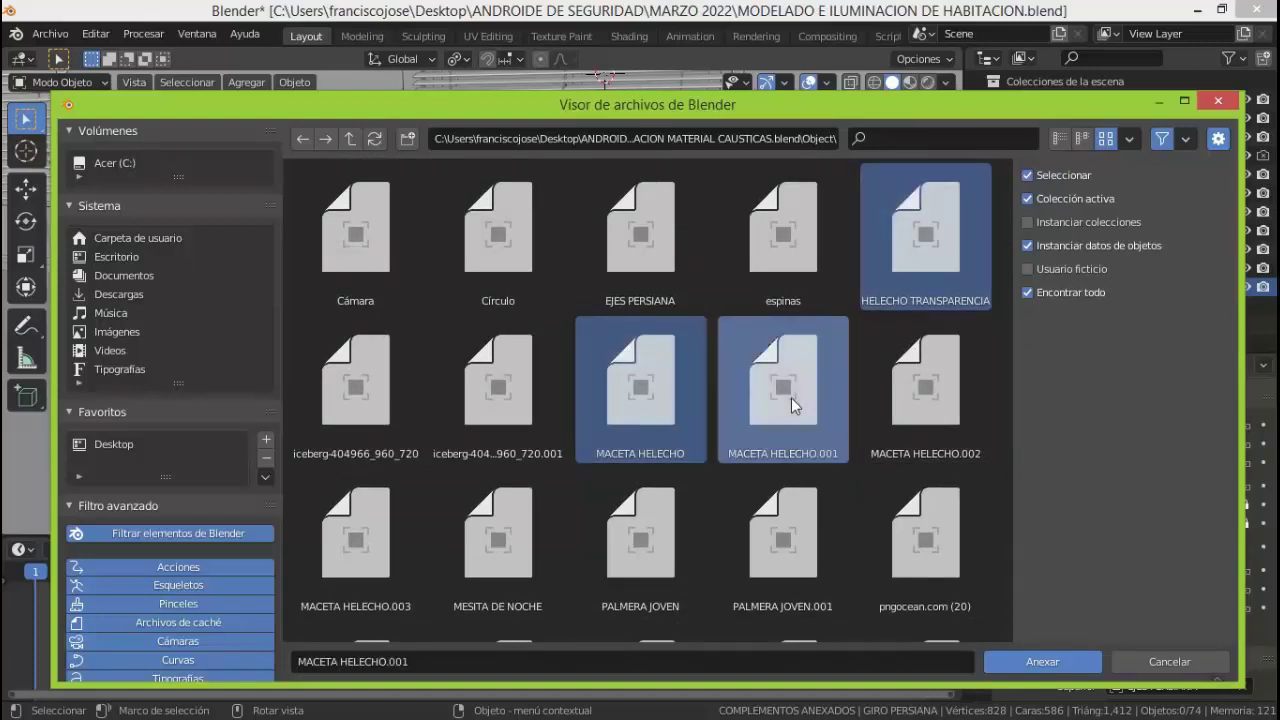
pyautogui.keyDown('shift'); pyautogui.click(635, 547); pyautogui.keyUp('shift')
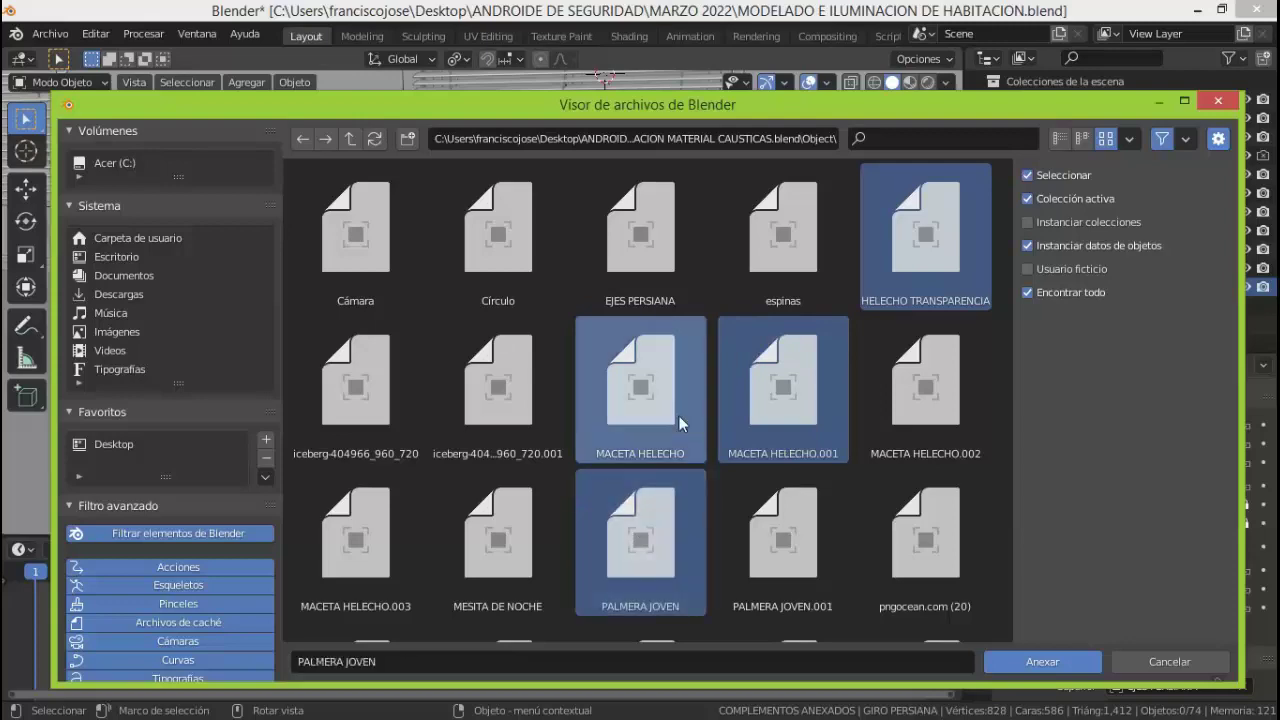
pyautogui.click(1040, 661)
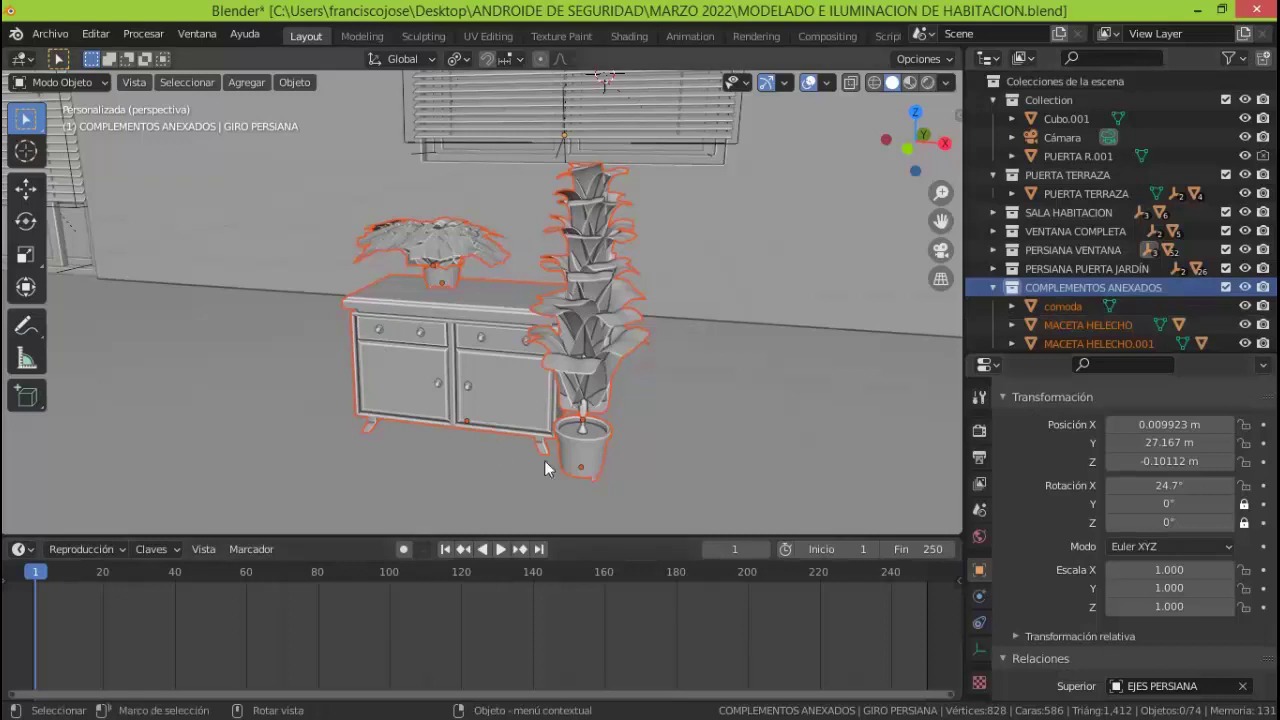
# Select the appended comoda, move it along X to about -2.86 m and set its Z rotation to 0°
pyautogui.click(785, 236)
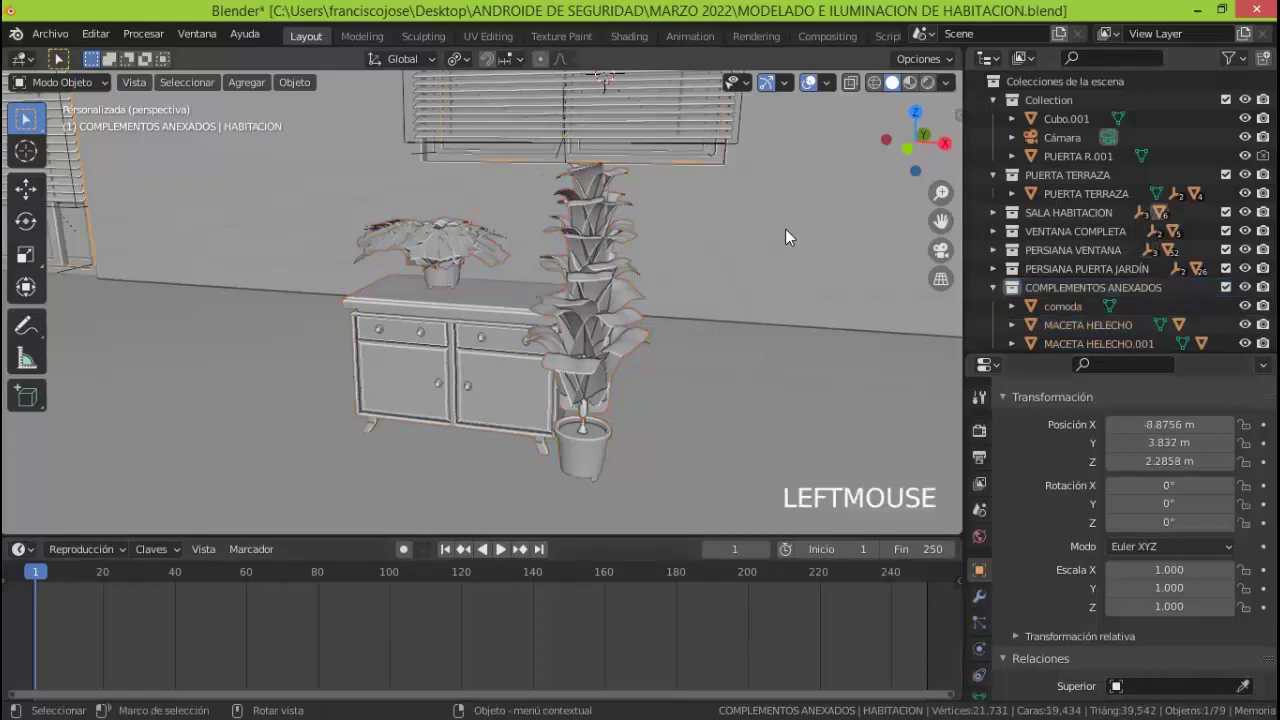
pyautogui.click(493, 324)
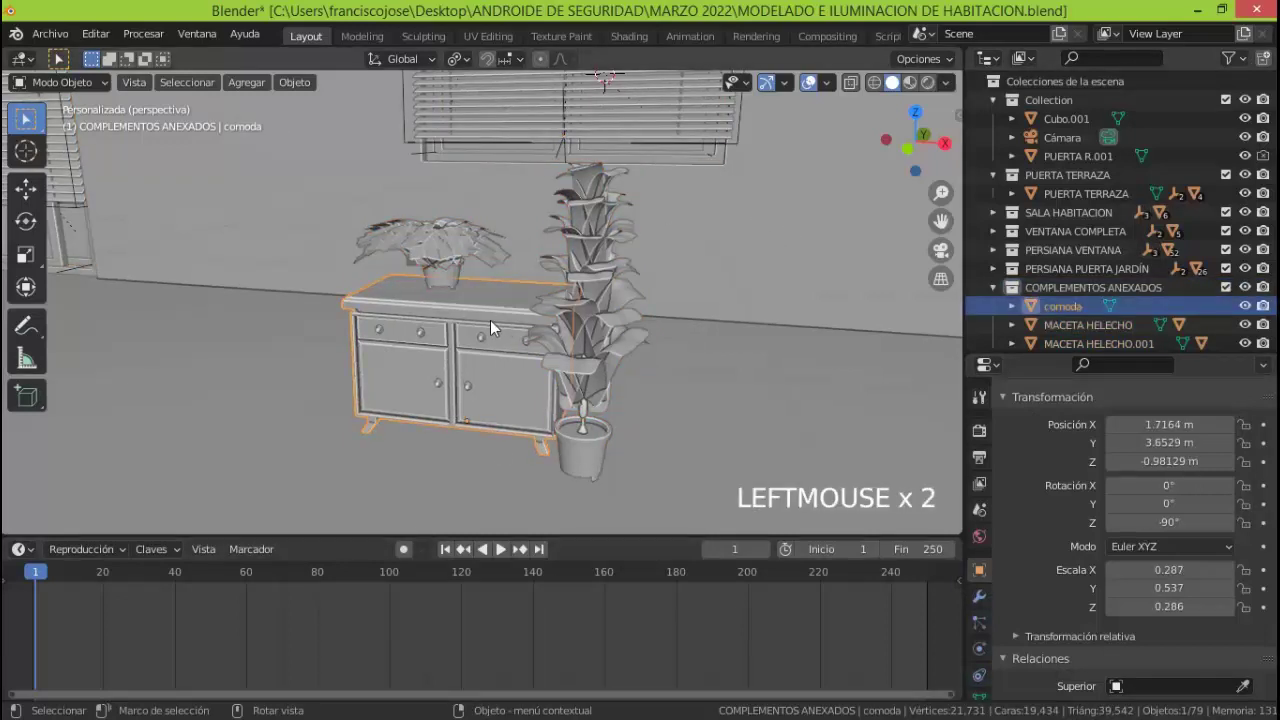
pyautogui.click(449, 281)
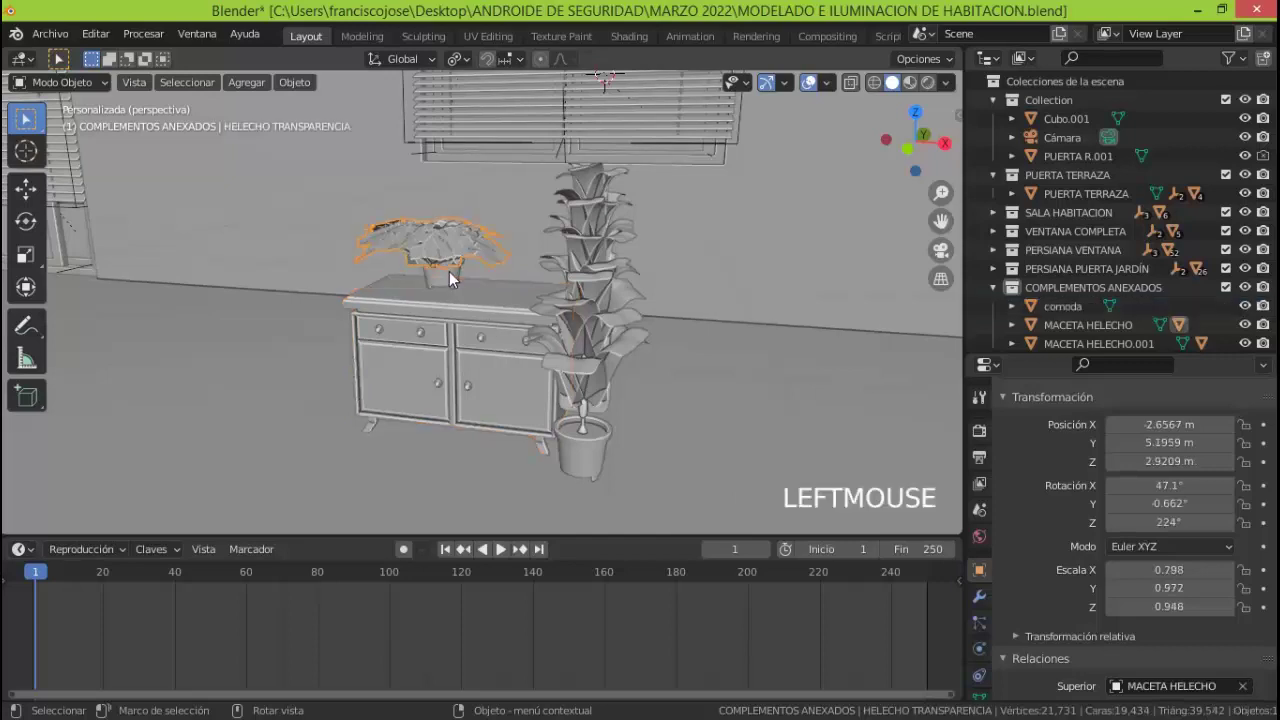
pyautogui.click(440, 280)
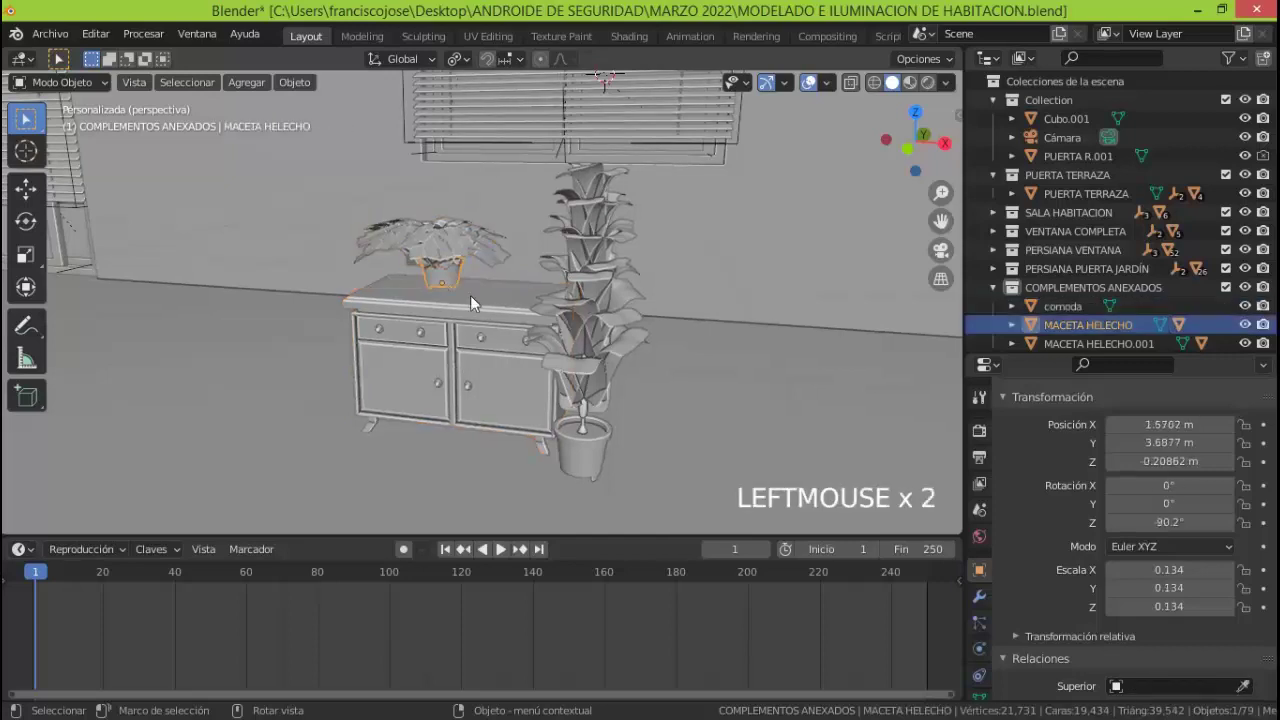
pyautogui.click(483, 305)
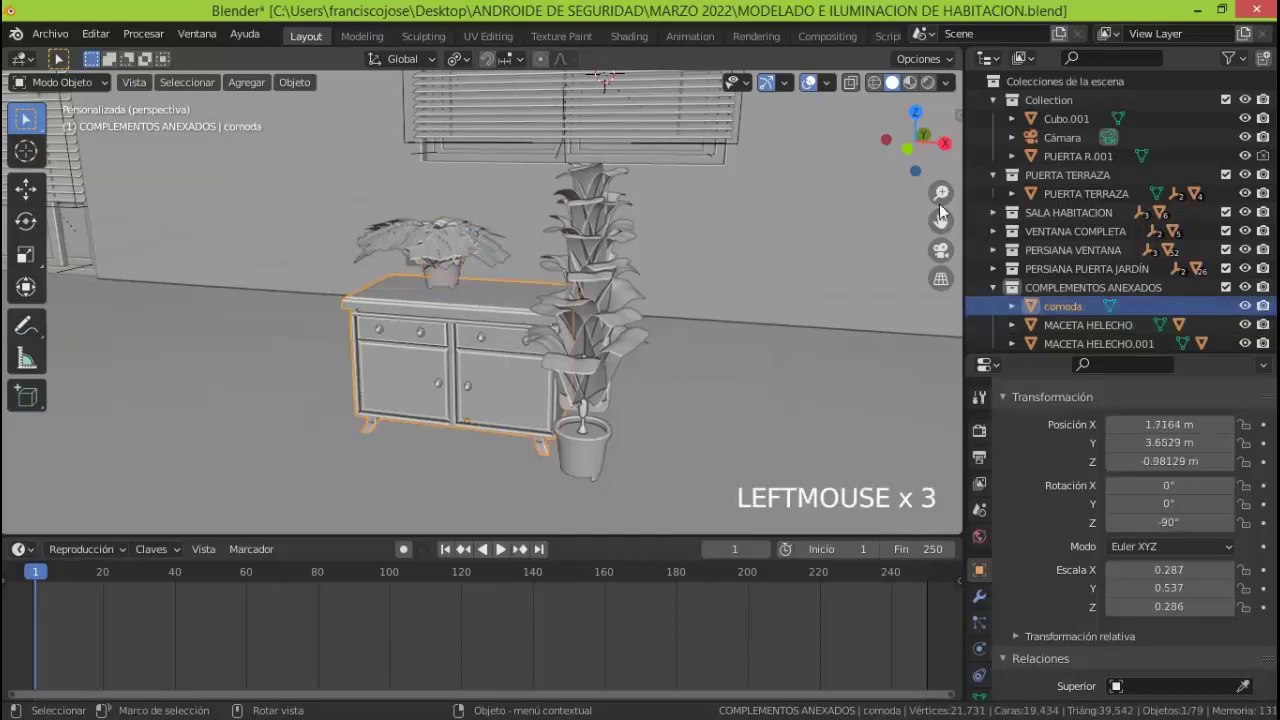
pyautogui.moveTo(941, 192)
pyautogui.mouseDown()
pyautogui.moveTo(941, 205)
pyautogui.moveTo(941, 193)
pyautogui.mouseUp()
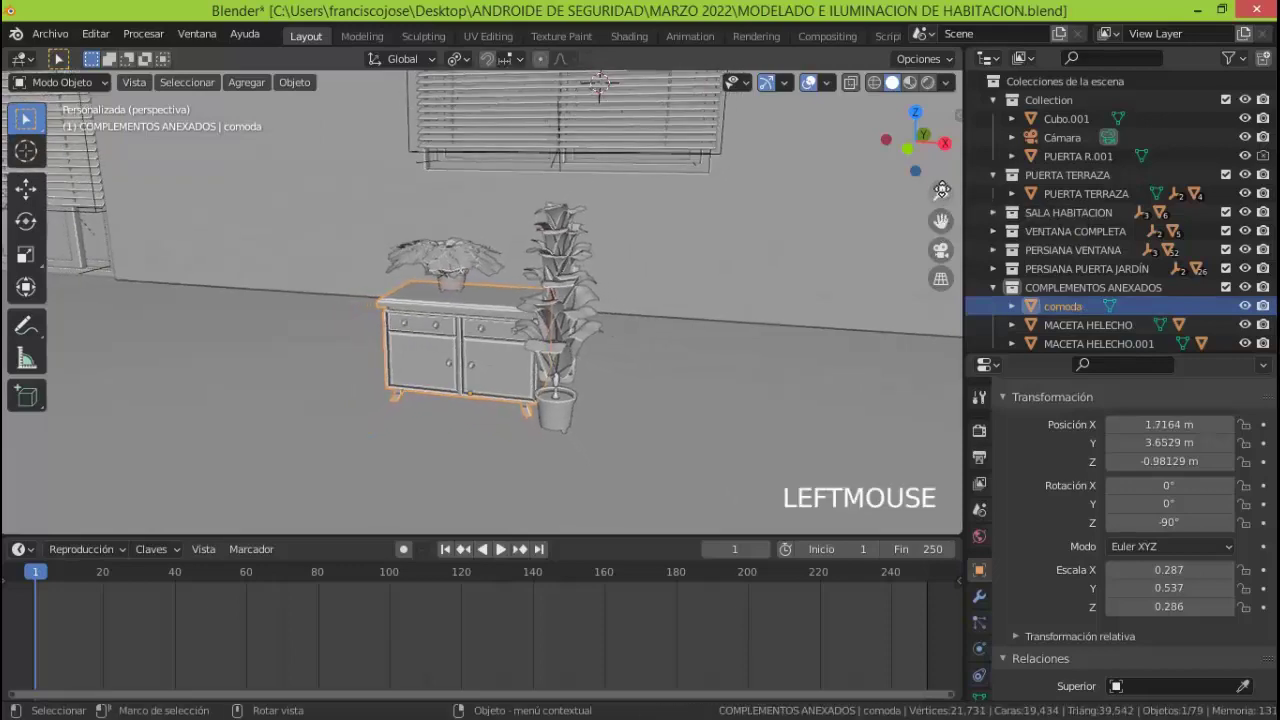
pyautogui.moveTo(942, 144); pyautogui.dragTo(603, 211)
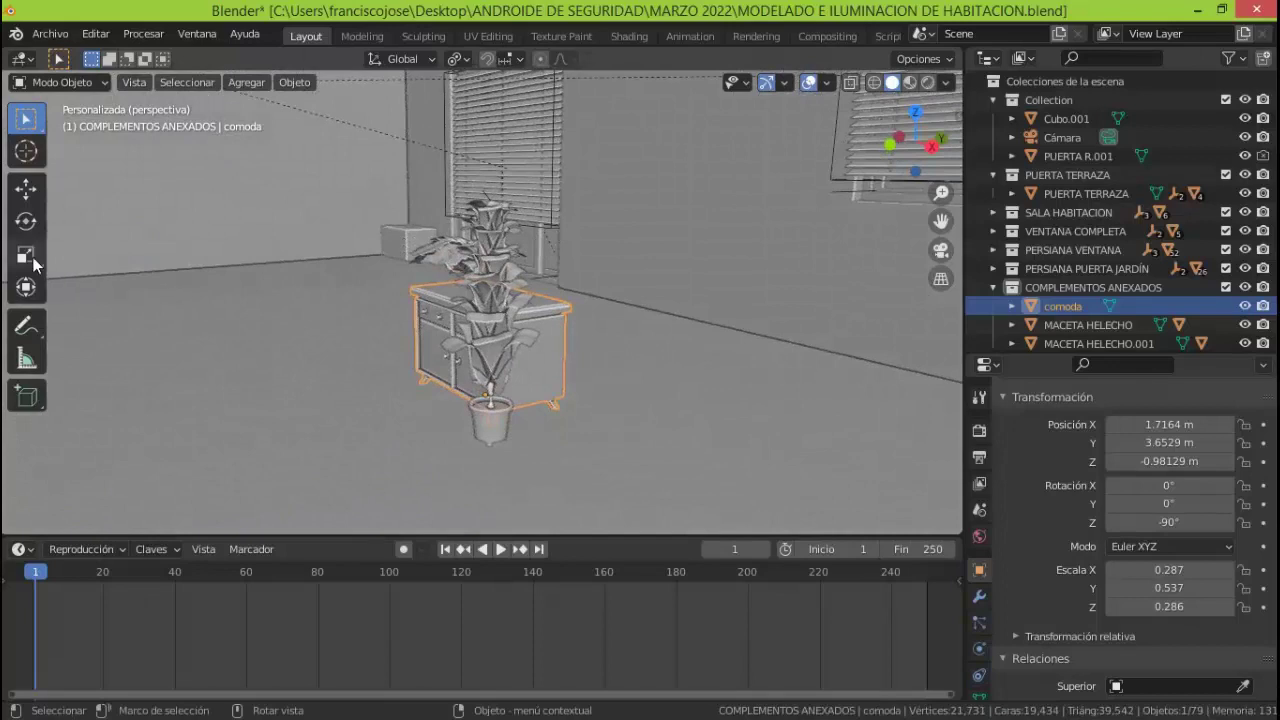
pyautogui.click(26, 188)
pyautogui.moveTo(541, 422); pyautogui.dragTo(346, 297)
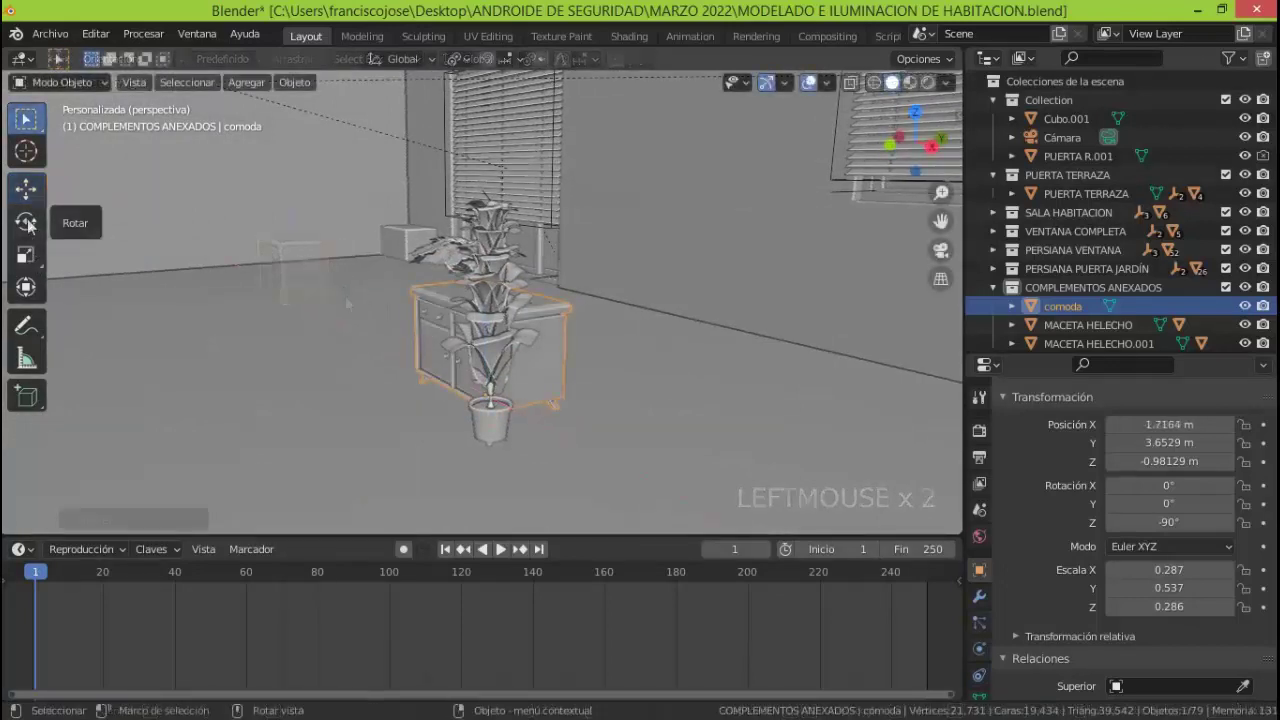
pyautogui.click(26, 190)
pyautogui.moveTo(545, 423); pyautogui.dragTo(336, 296)
pyautogui.click(1168, 523)
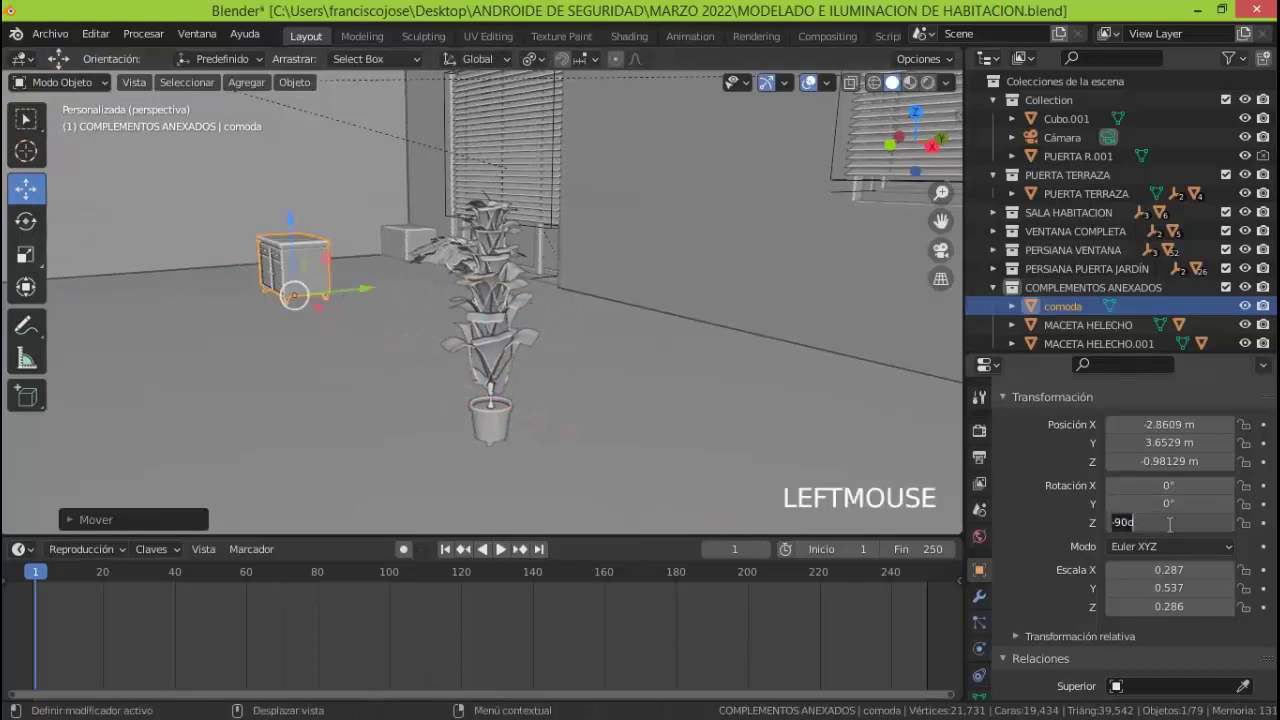
# Move the comoda in a wireframe top view to about X -28.73 m and Y 12.49 m, near the room's far wall
pyautogui.click(915, 113)
pyautogui.click(851, 82)
pyautogui.press('KP_Decimal')
pyautogui.moveTo(941, 193); pyautogui.dragTo(950, 520)
pyautogui.moveTo(941, 193); pyautogui.dragTo(941, 500)
pyautogui.moveTo(537, 304); pyautogui.dragTo(184, 312)
pyautogui.moveTo(142, 231); pyautogui.dragTo(142, 114)
# Scale the comoda up uniformly to about 1.42 × 2.66 × 1.42, judging its size through the camera
pyautogui.press('KP_Decimal')
pyautogui.moveTo(941, 192); pyautogui.dragTo(941, 260)
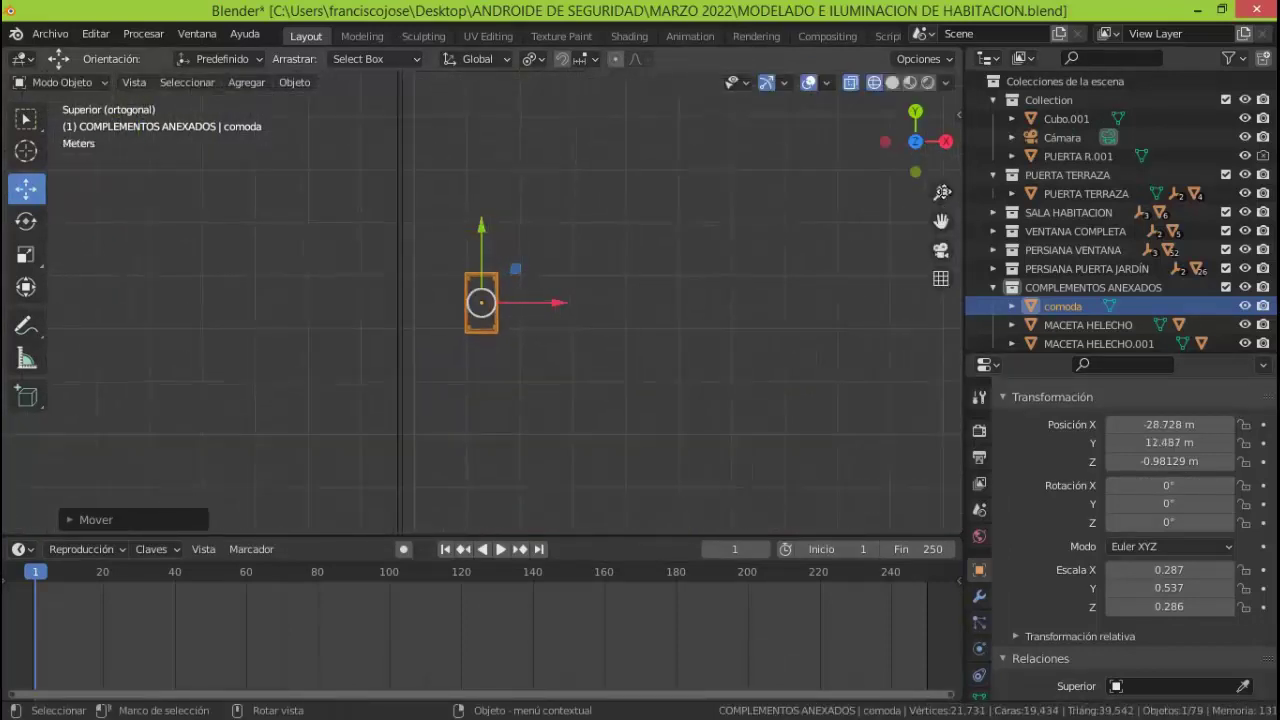
pyautogui.press('s')
pyautogui.click(801, 345)
pyautogui.press('KP_0')
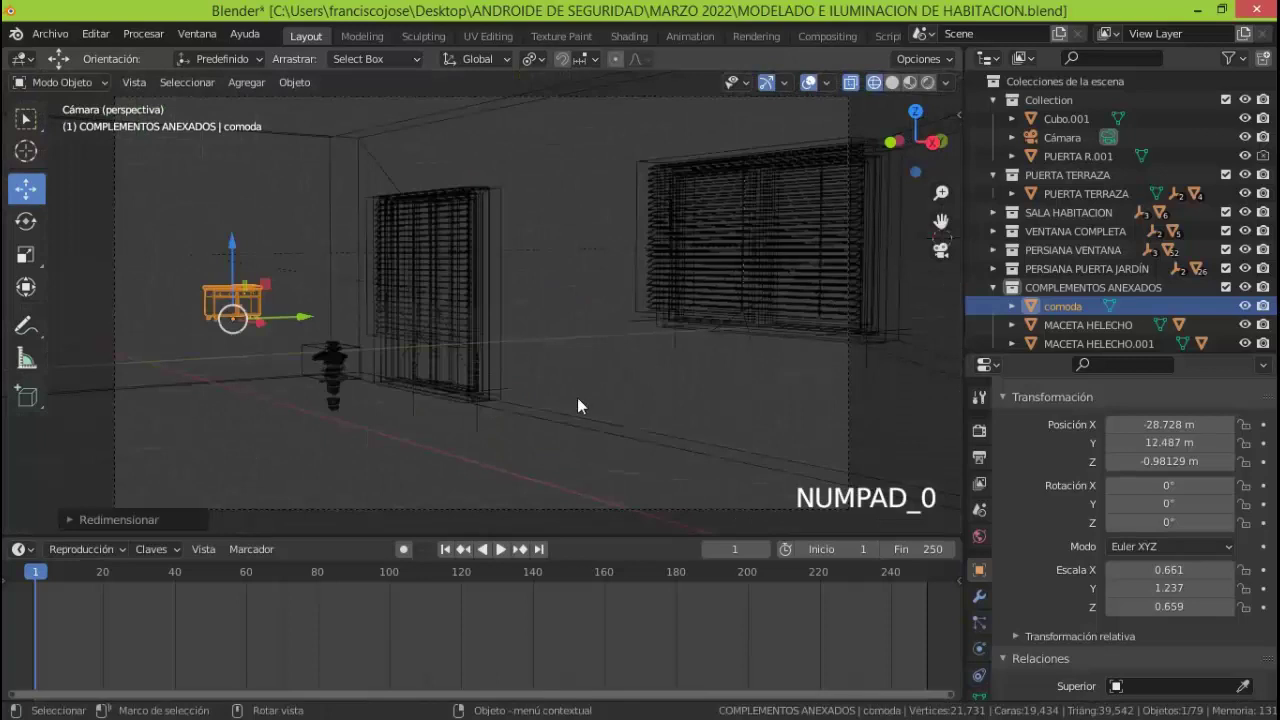
pyautogui.press('s')
pyautogui.click(898, 165)
# Lower the comoda onto the floor at about Z -4.64 m and shift it to about X -29.69 m in solid shading
pyautogui.moveTo(233, 246); pyautogui.dragTo(233, 318)
pyautogui.click(892, 83)
pyautogui.moveTo(262, 396); pyautogui.dragTo(263, 397)
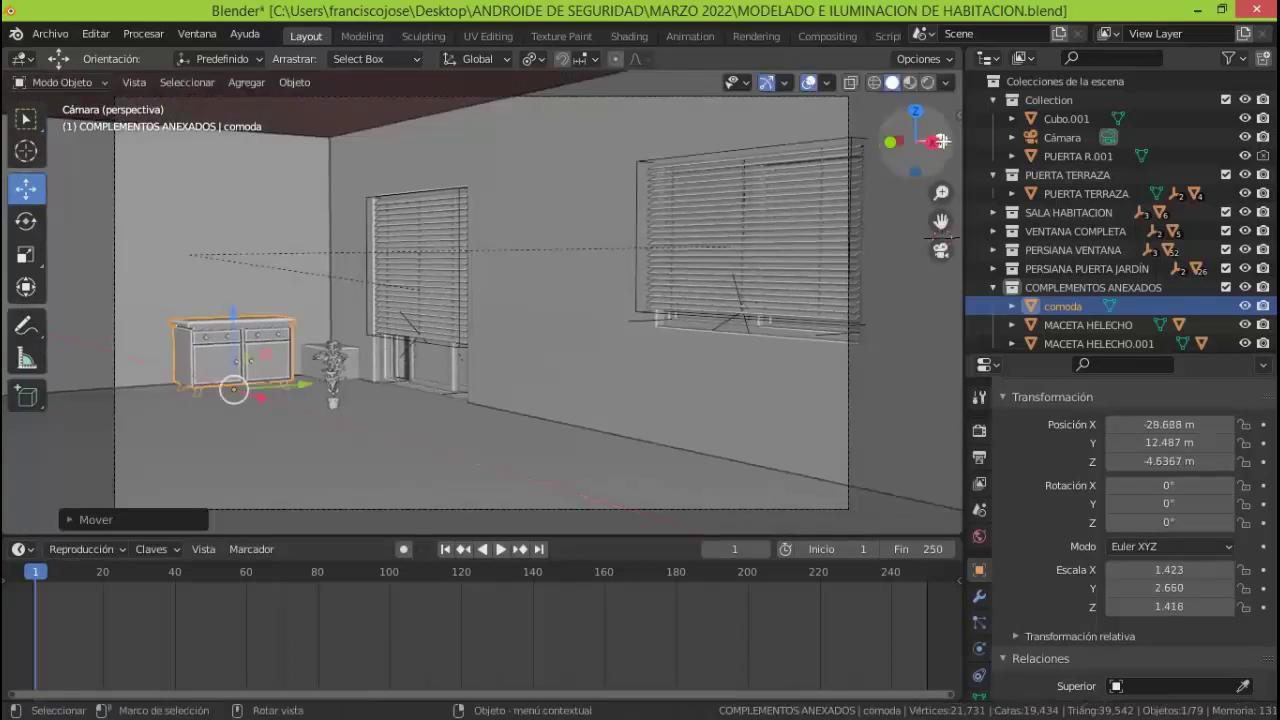
# Shift the comoda to about X -28.67 m and raise it to about Z -4.25 m in wireframe orthographic views
pyautogui.click(940, 142)
pyautogui.click(874, 83)
pyautogui.moveTo(479, 441); pyautogui.dragTo(479, 419)
pyautogui.moveTo(438, 495); pyautogui.dragTo(231, 457)
pyautogui.click(376, 472)
pyautogui.click(945, 142)
pyautogui.click(622, 386)
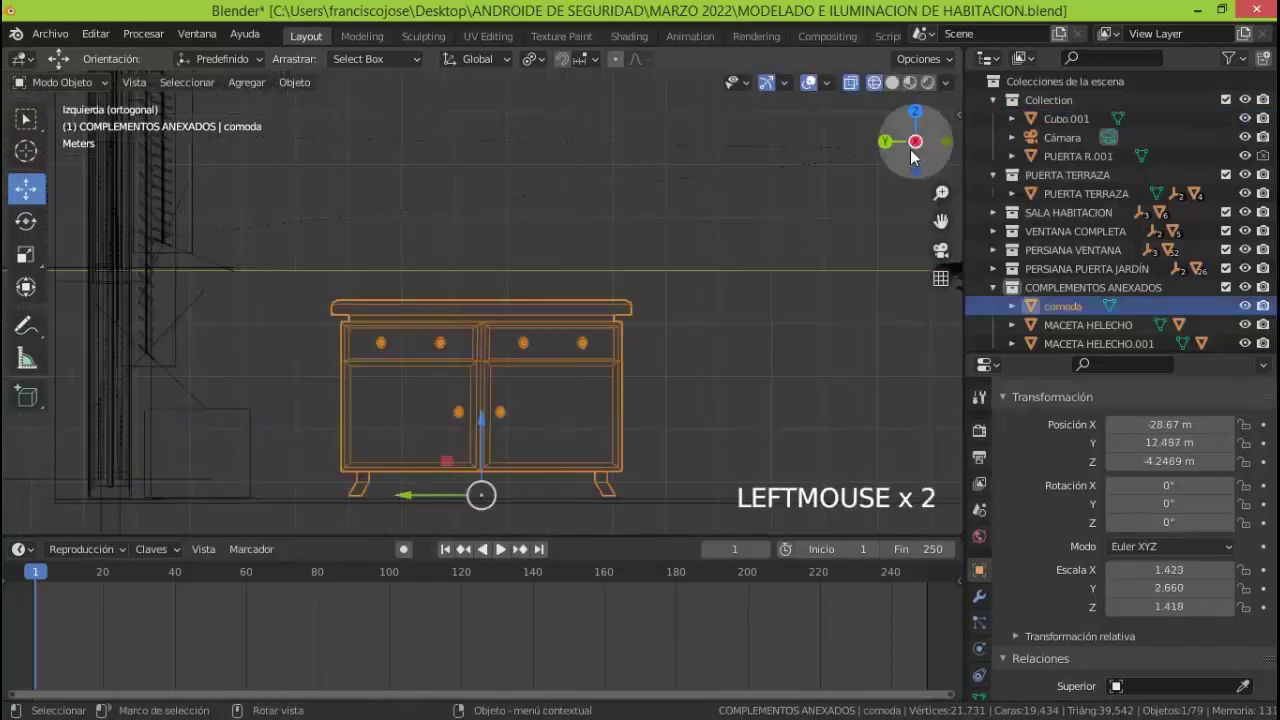
# Move the comoda towards the blinds wall to about Y 13.36 m and lower it onto the floor at about Z -4.28 m
pyautogui.click(915, 144)
pyautogui.moveTo(558, 503); pyautogui.dragTo(612, 498)
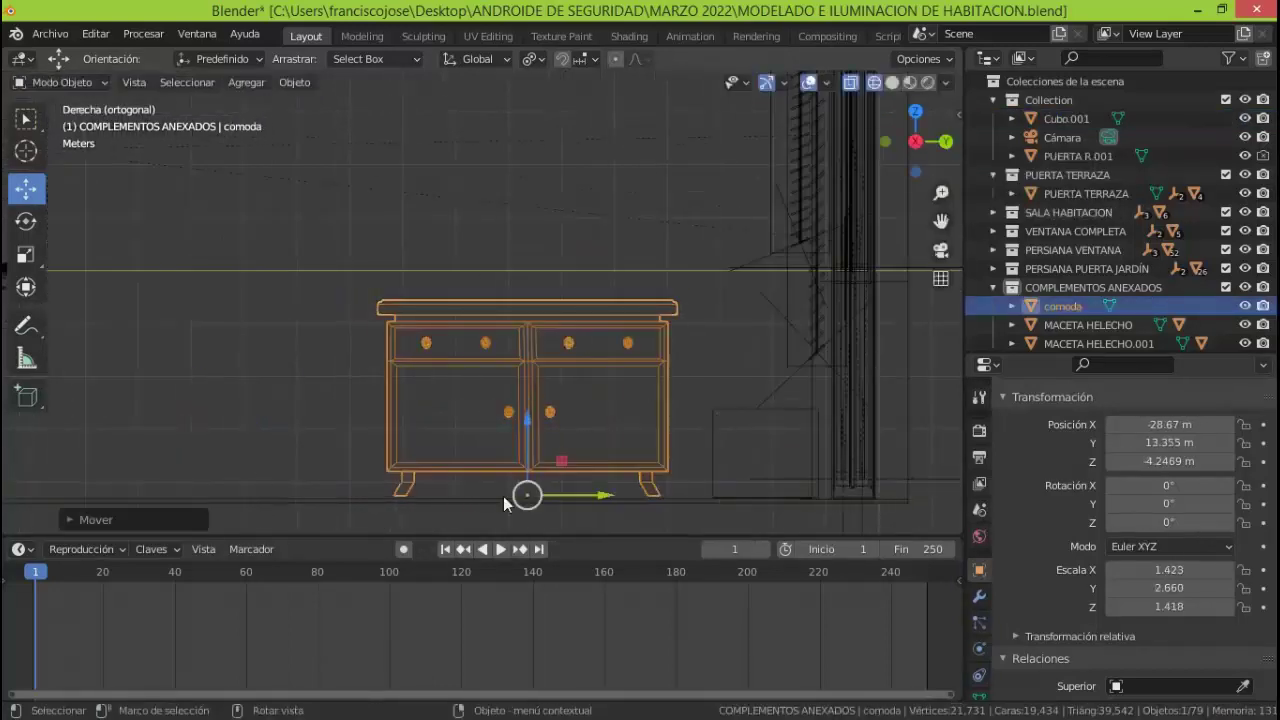
pyautogui.moveTo(941, 221); pyautogui.dragTo(941, 170)
pyautogui.moveTo(579, 392); pyautogui.dragTo(579, 397)
pyautogui.scroll(-8, 560, 380)
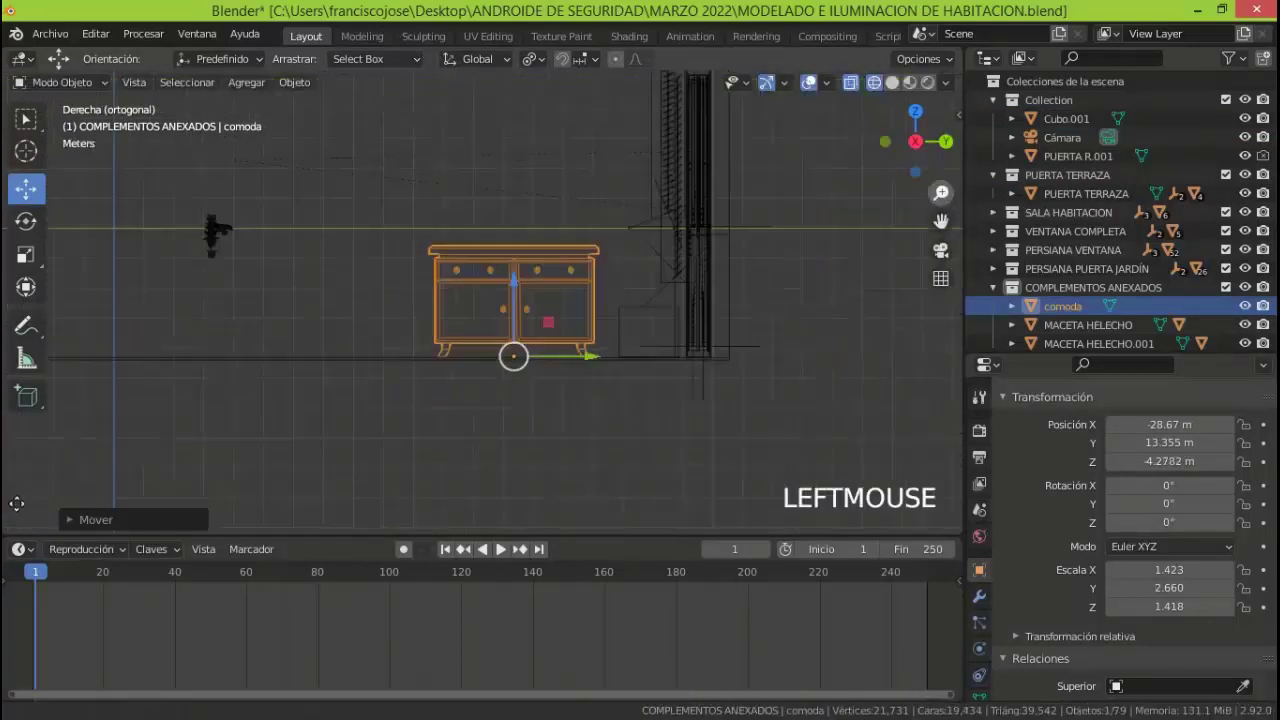
# Move the potted palm MACETA HELECHO.001 along Y to beside the comoda and lower it near the floor in the side view
pyautogui.click(327, 278)
pyautogui.moveTo(327, 278); pyautogui.dragTo(576, 293)
pyautogui.moveTo(657, 314); pyautogui.dragTo(657, 314)
pyautogui.moveTo(568, 229); pyautogui.dragTo(569, 284)
pyautogui.press('KP_Decimal')
pyautogui.moveTo(558, 445); pyautogui.dragTo(567, 444)
pyautogui.scroll(-5, 715, 377)
# Select the palm together with its pot, scale both up uniformly and align the pot's base with the floor
pyautogui.keyDown('shift'); pyautogui.click(513, 237); pyautogui.keyUp('shift')
pyautogui.press('s')
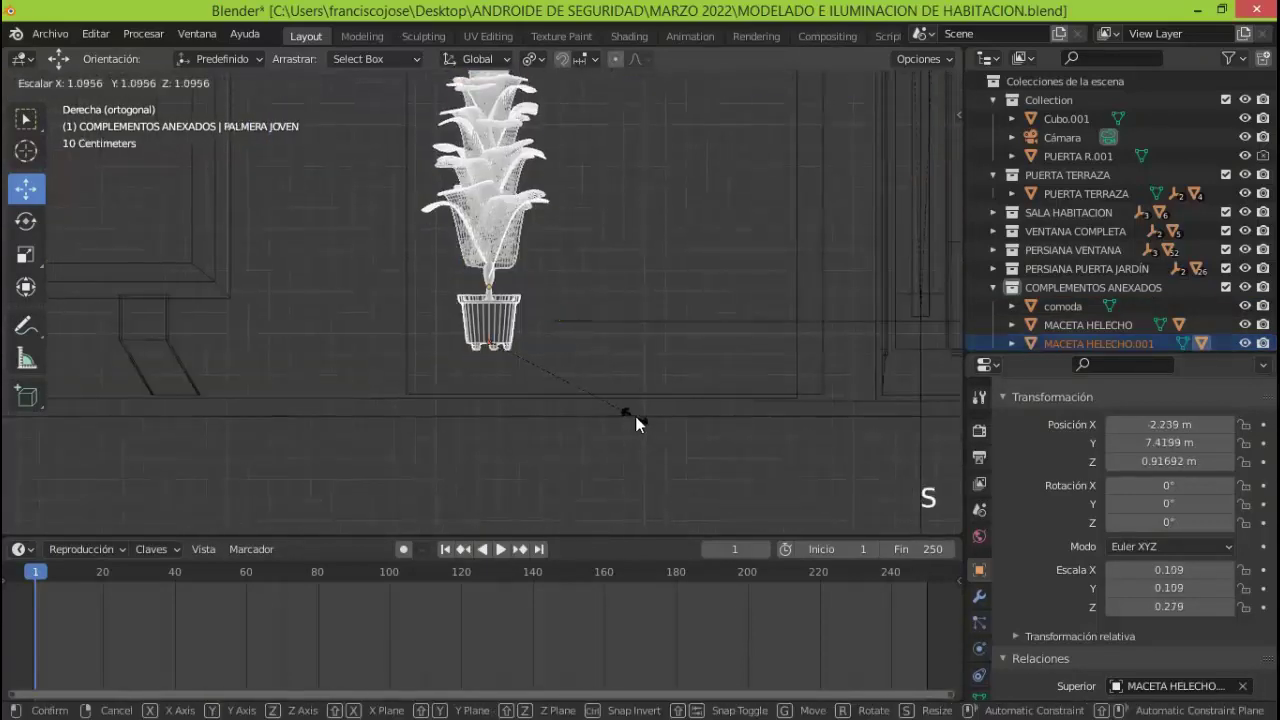
pyautogui.click(696, 473)
pyautogui.moveTo(492, 240); pyautogui.dragTo(494, 279)
pyautogui.moveTo(570, 343); pyautogui.dragTo(471, 355)
pyautogui.press('s')
pyautogui.click(698, 83)
pyautogui.moveTo(390, 192); pyautogui.dragTo(390, 174)
# Move the potted palm along Y and X into the far corner of the room, next to the comoda
pyautogui.moveTo(941, 192); pyautogui.dragTo(760, 380)
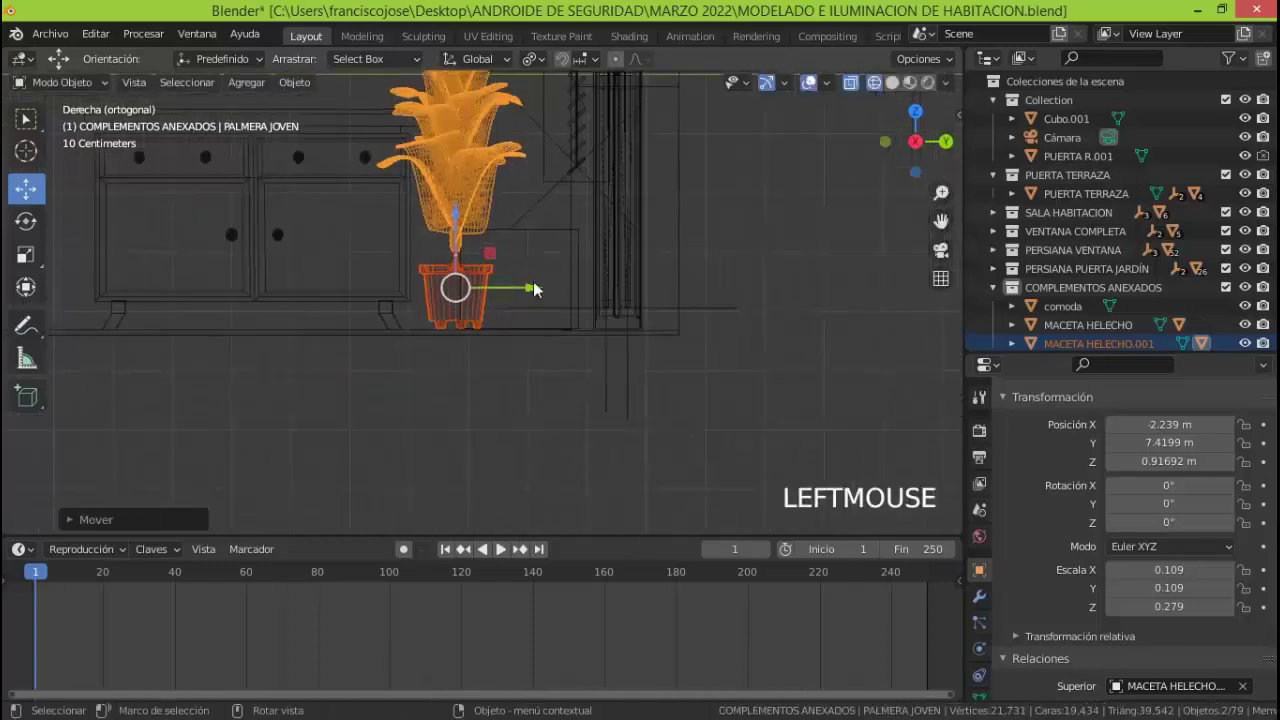
pyautogui.moveTo(543, 282); pyautogui.dragTo(569, 282)
pyautogui.click(946, 142)
pyautogui.moveTo(945, 190); pyautogui.dragTo(698, 295)
pyautogui.moveTo(455, 299); pyautogui.dragTo(504, 308)
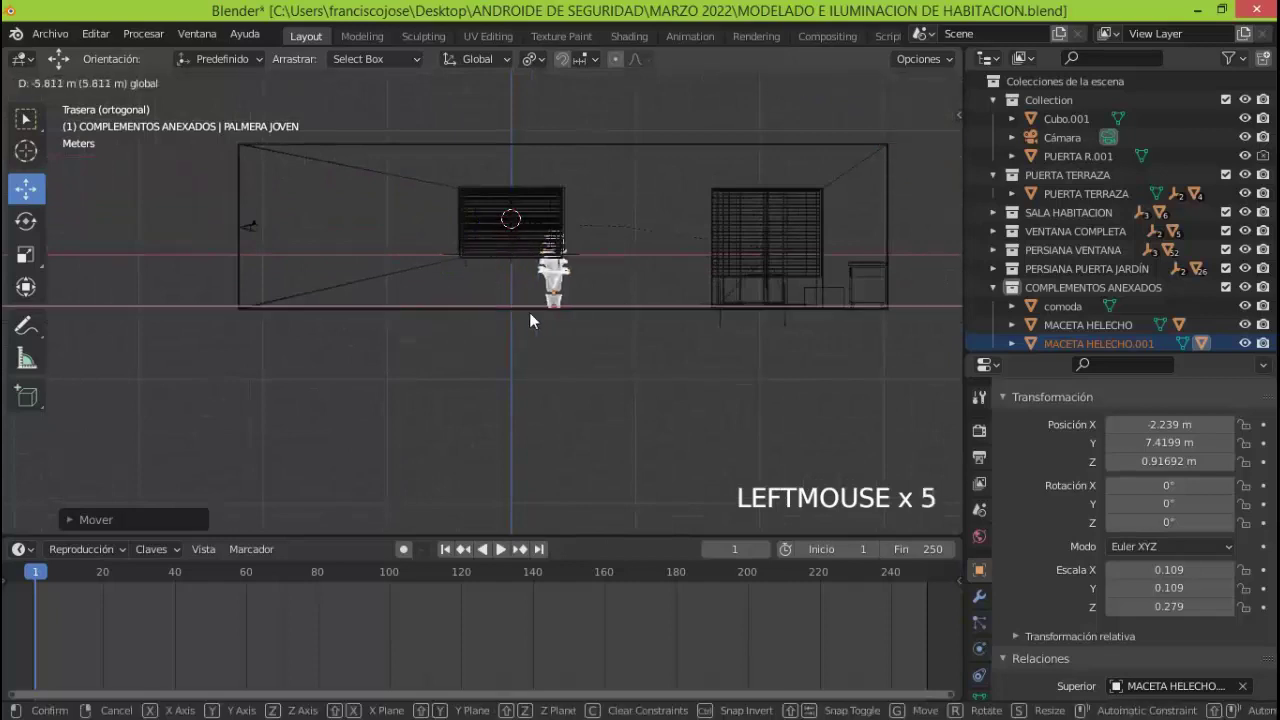
pyautogui.moveTo(731, 336); pyautogui.dragTo(817, 347)
pyautogui.click(946, 141)
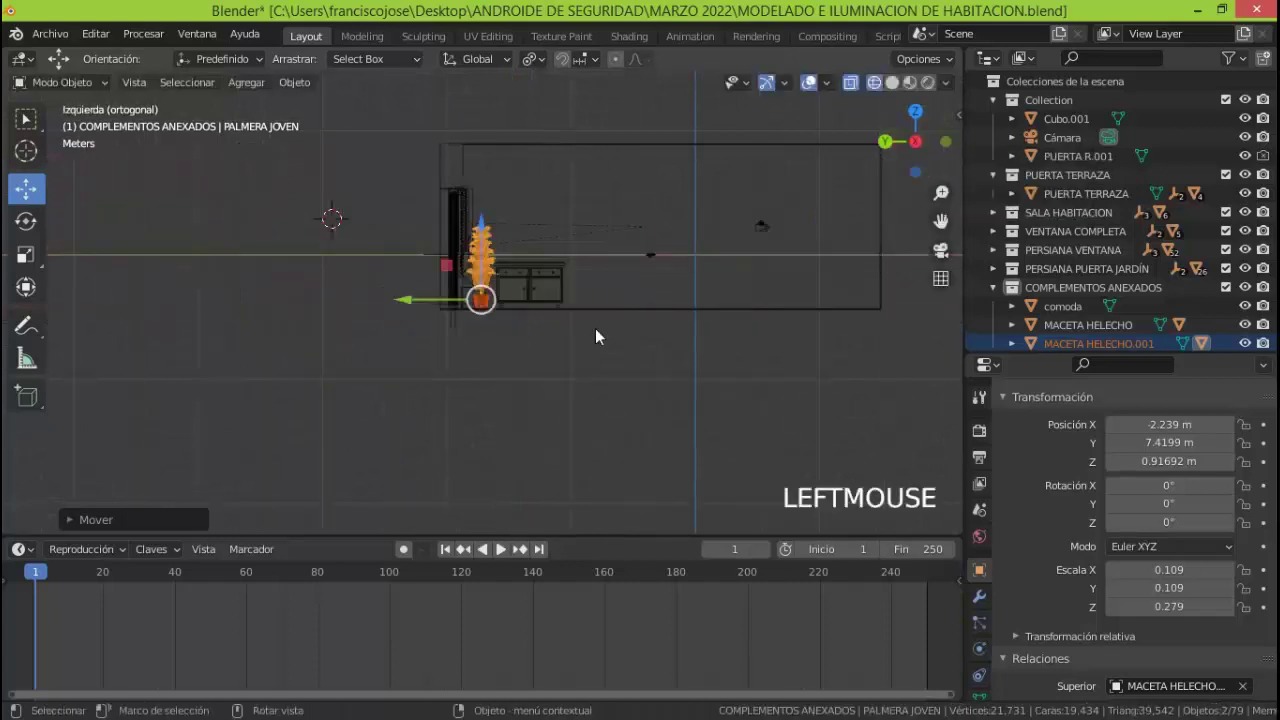
# Enlarge the potted palm through the camera view, lower it to stand in the corner and clear the selection
pyautogui.press('KP_0')
pyautogui.press('s')
pyautogui.click(501, 447)
pyautogui.moveTo(320, 287); pyautogui.dragTo(316, 357)
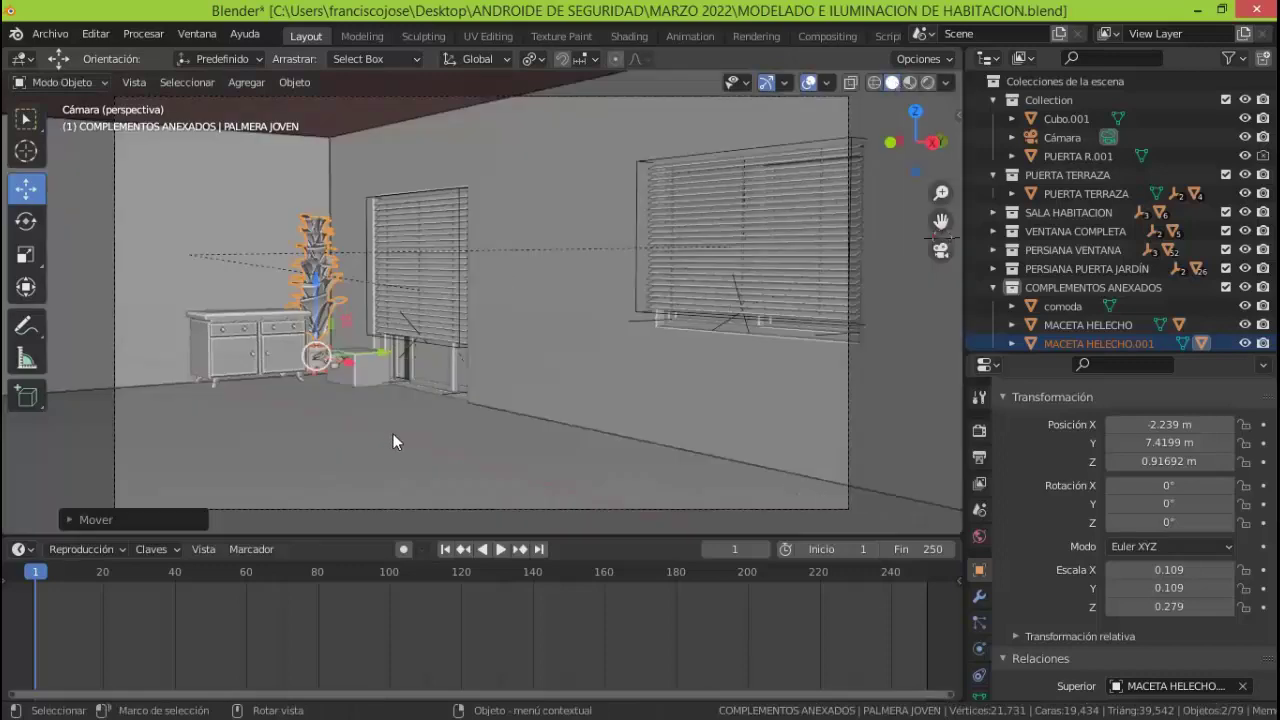
pyautogui.press('a')
pyautogui.press('a')
pyautogui.press('a')
pyautogui.click(316, 318)
pyautogui.click(316, 318)
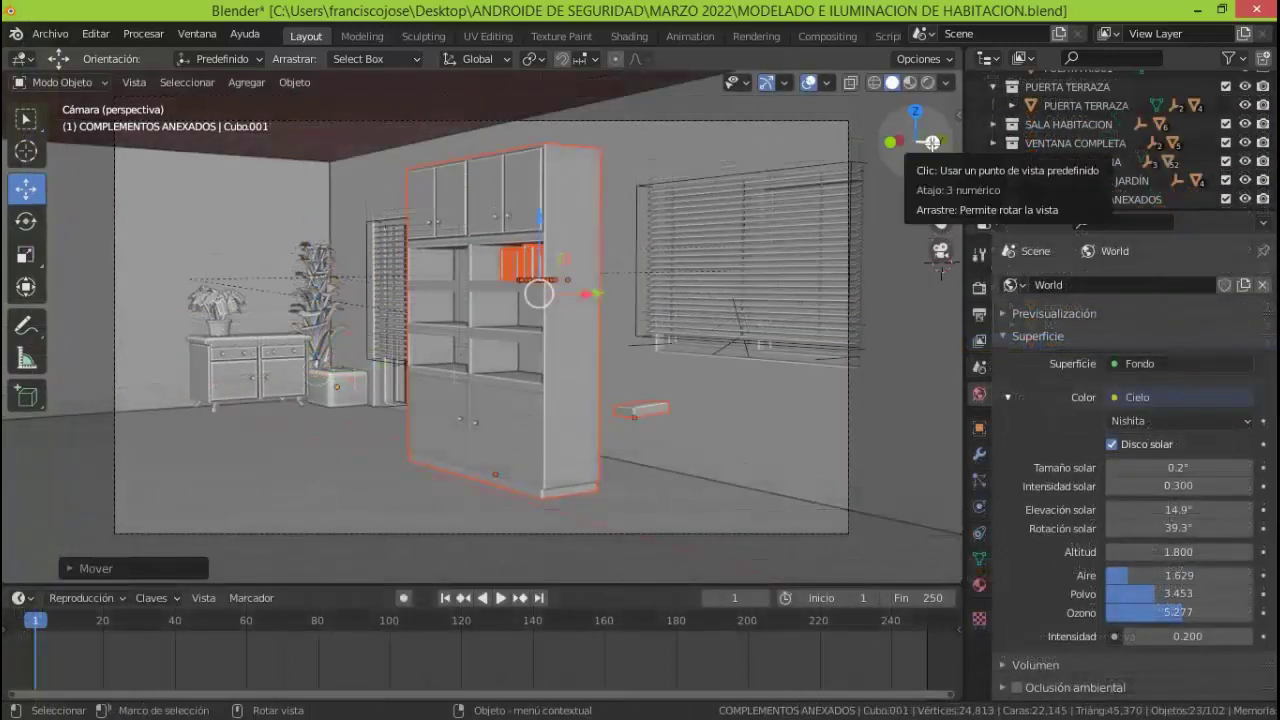
# Move the armario and its books about 12.88 m along Y to the blinds wall and scale them up uniformly
pyautogui.click(930, 141)
pyautogui.click(875, 82)
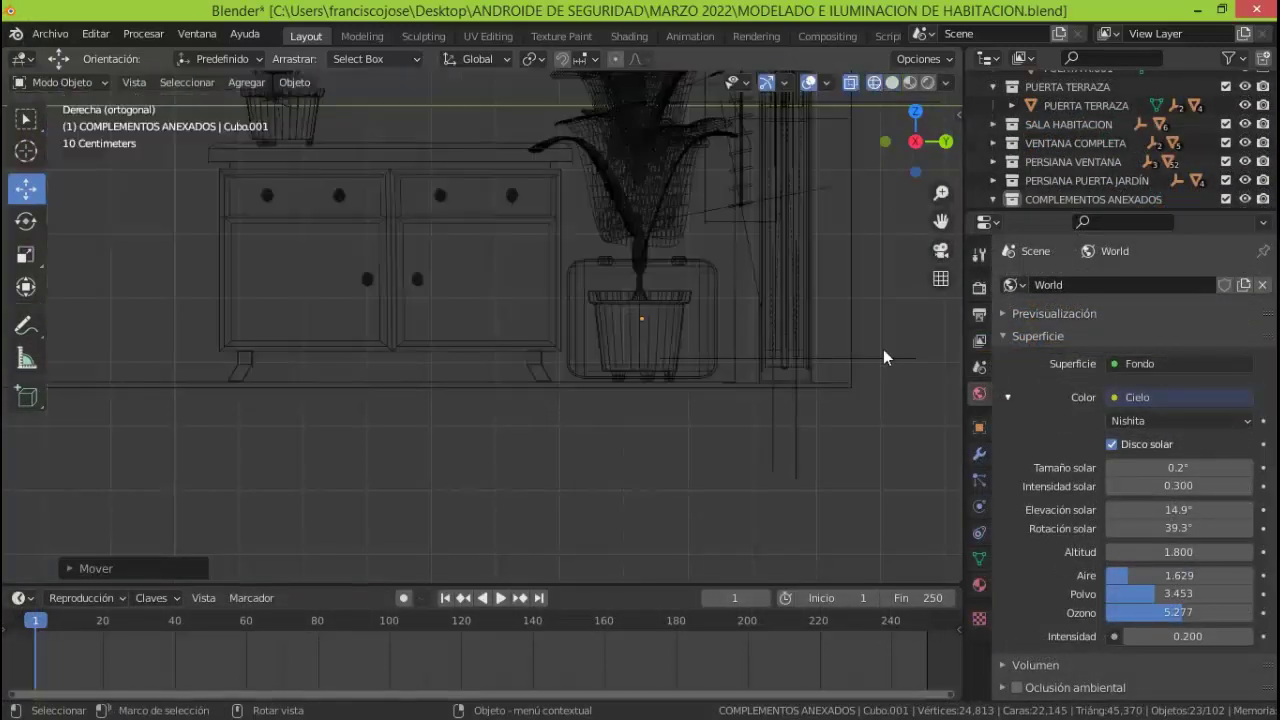
pyautogui.press('KP_Decimal')
pyautogui.scroll(-6, 883, 351)
pyautogui.moveTo(571, 318); pyautogui.dragTo(794, 355)
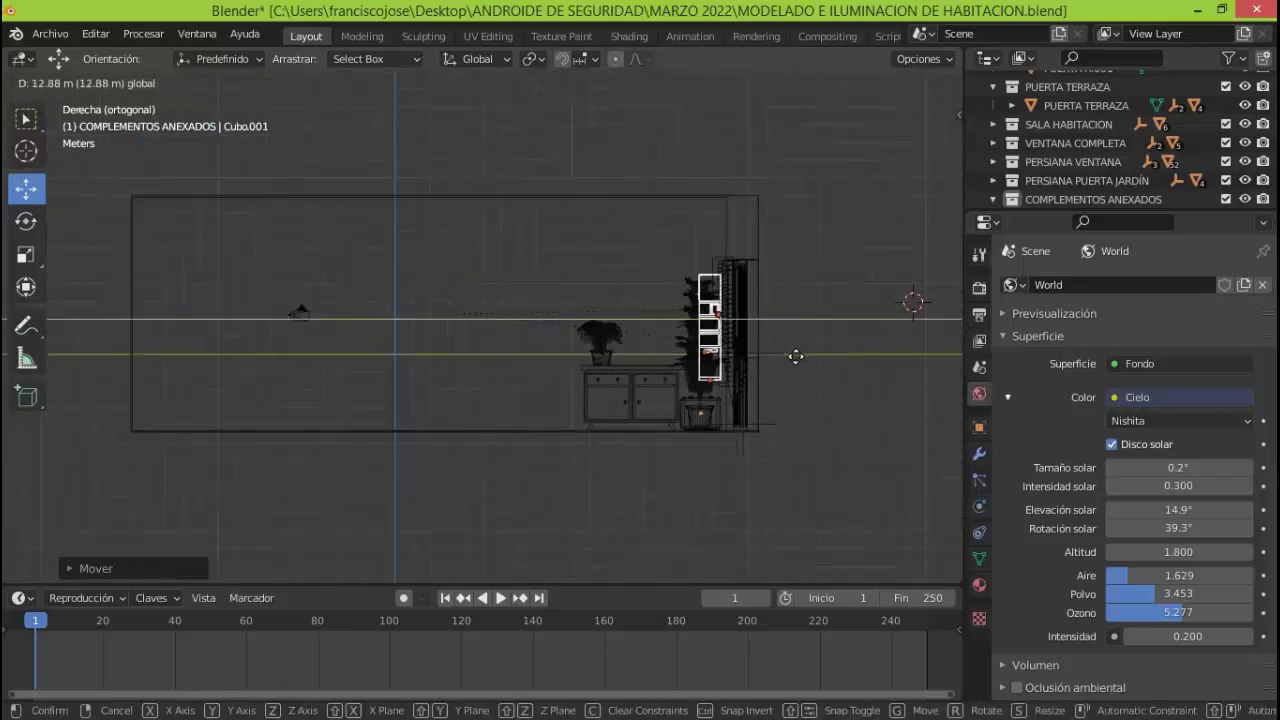
pyautogui.press('s')
pyautogui.click(794, 503)
pyautogui.click(794, 503)
pyautogui.press('KP_0')
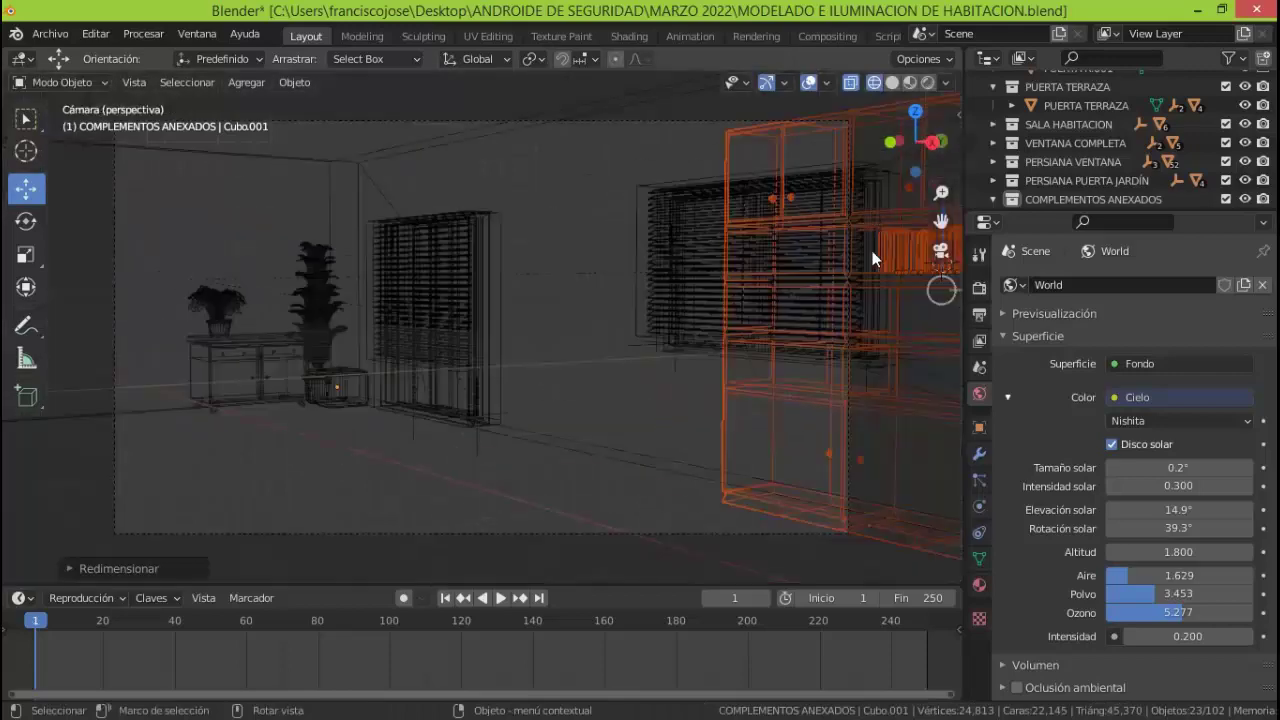
# Shift the armario and its books along X to stand between the terrace door and the window in the camera view
pyautogui.click(899, 147)
pyautogui.moveTo(541, 318); pyautogui.dragTo(276, 317)
pyautogui.click(276, 316)
pyautogui.press('g')
pyautogui.click(271, 320)
pyautogui.moveTo(271, 320); pyautogui.dragTo(428, 484, button='middle')
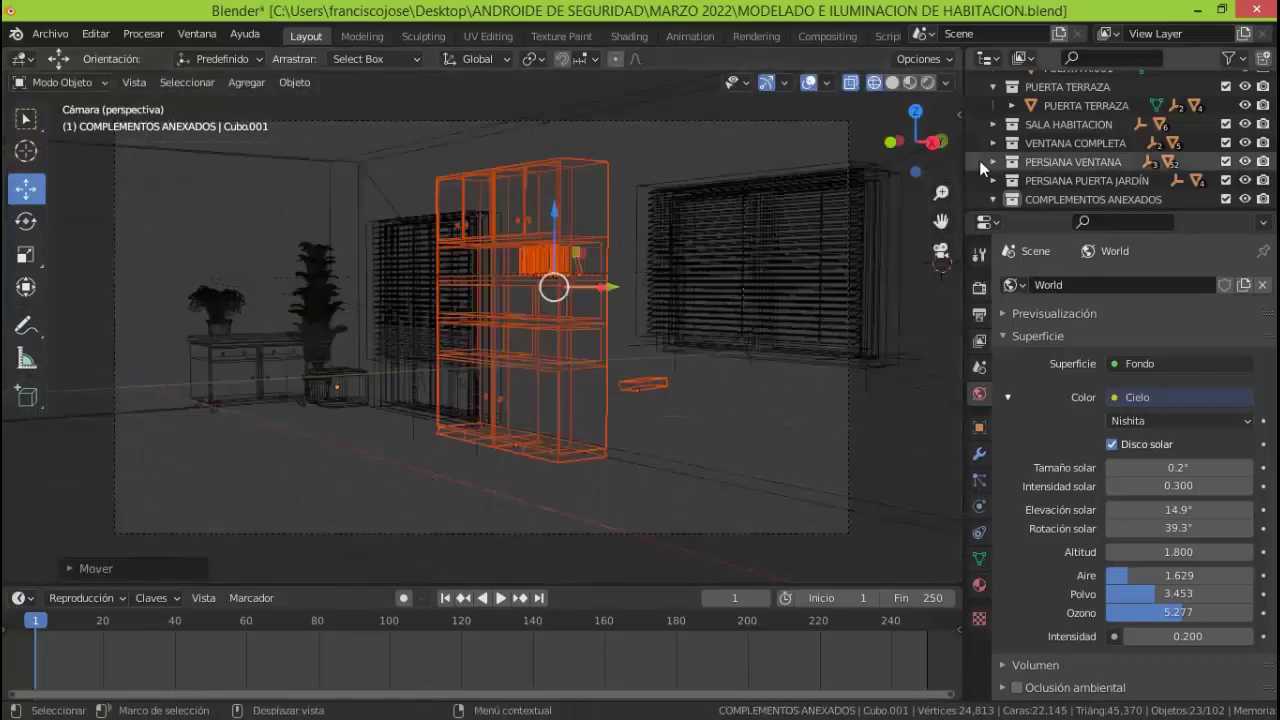
pyautogui.click(934, 142)
pyautogui.press('KP_0')
# Enlarge the object list to show the appended books, deselect everything and save the file
pyautogui.moveTo(1062, 211); pyautogui.dragTo(1072, 503)
pyautogui.scroll(-6, 1120, 290)
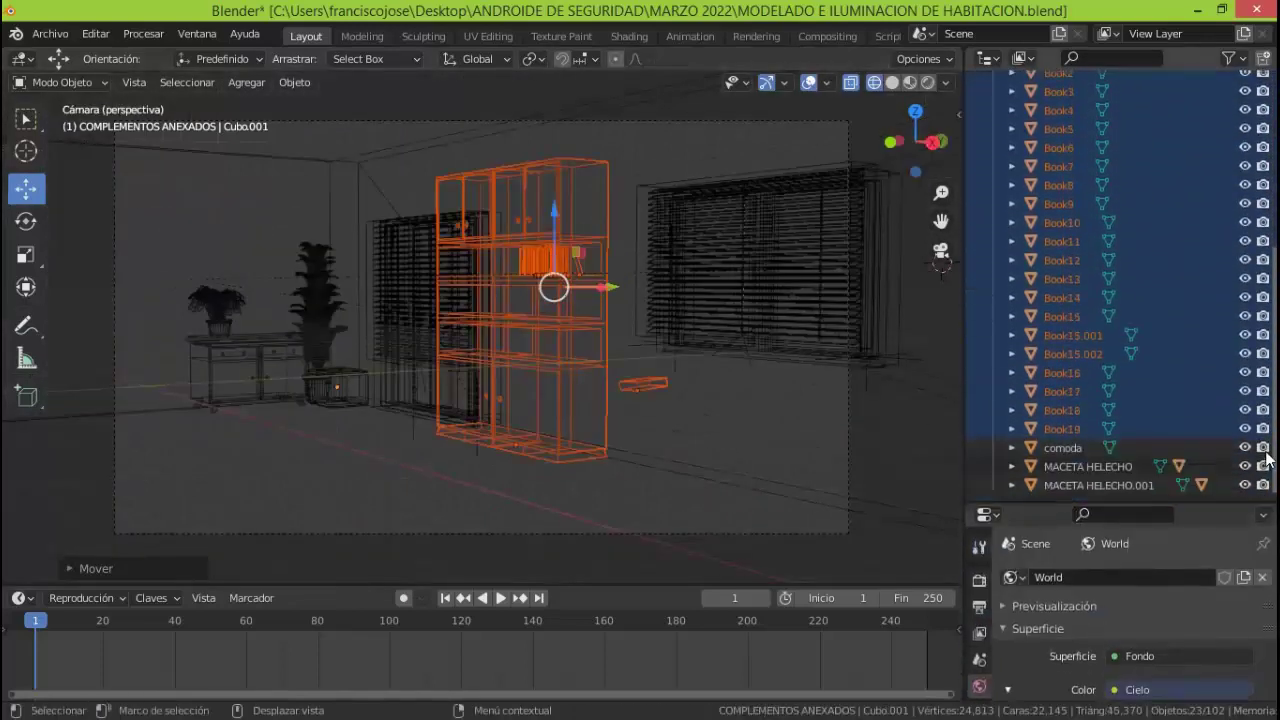
pyautogui.hotkey('alt', 'a')
pyautogui.press('a')
pyautogui.hotkey('alt', 'a')
pyautogui.click(50, 33)
pyautogui.click(76, 155)
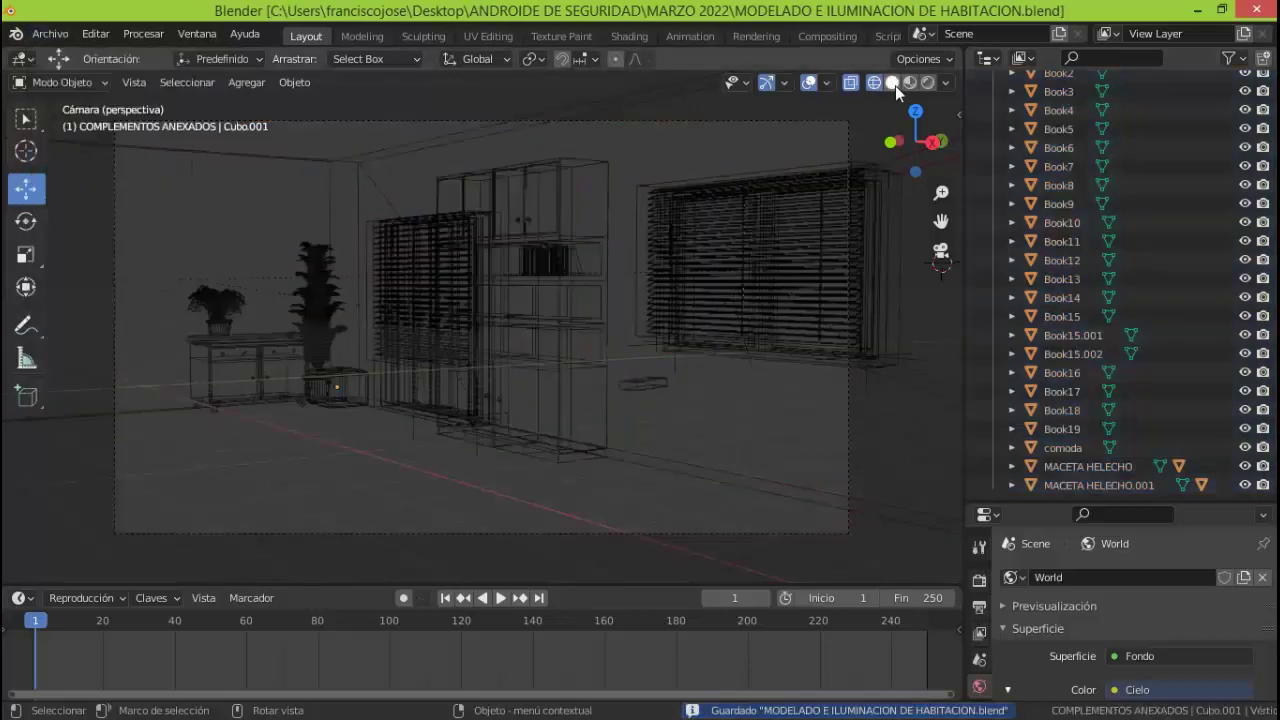
# Select the loose book Book15.002 beside the armario in solid shading and move it over the pouf near the comoda
pyautogui.click(891, 82)
pyautogui.click(643, 383)
pyautogui.moveTo(686, 398); pyautogui.dragTo(394, 353)
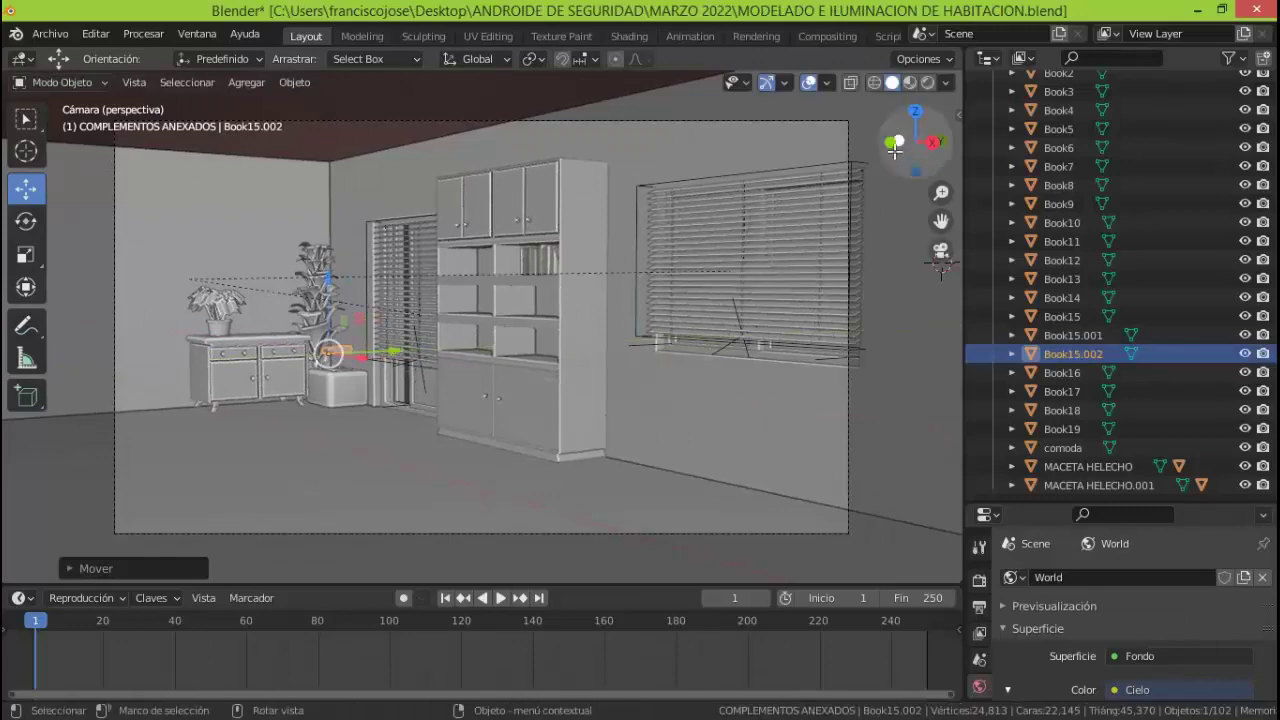
pyautogui.moveTo(895, 144); pyautogui.dragTo(940, 162)
pyautogui.press('KP_Decimal')
pyautogui.moveTo(575, 477); pyautogui.dragTo(420, 434)
pyautogui.moveTo(341, 355); pyautogui.dragTo(348, 447)
# Set the book's Y rotation to -90° and its Z rotation to about -125° so it lies flat
pyautogui.moveTo(1019, 505); pyautogui.dragTo(1019, 325)
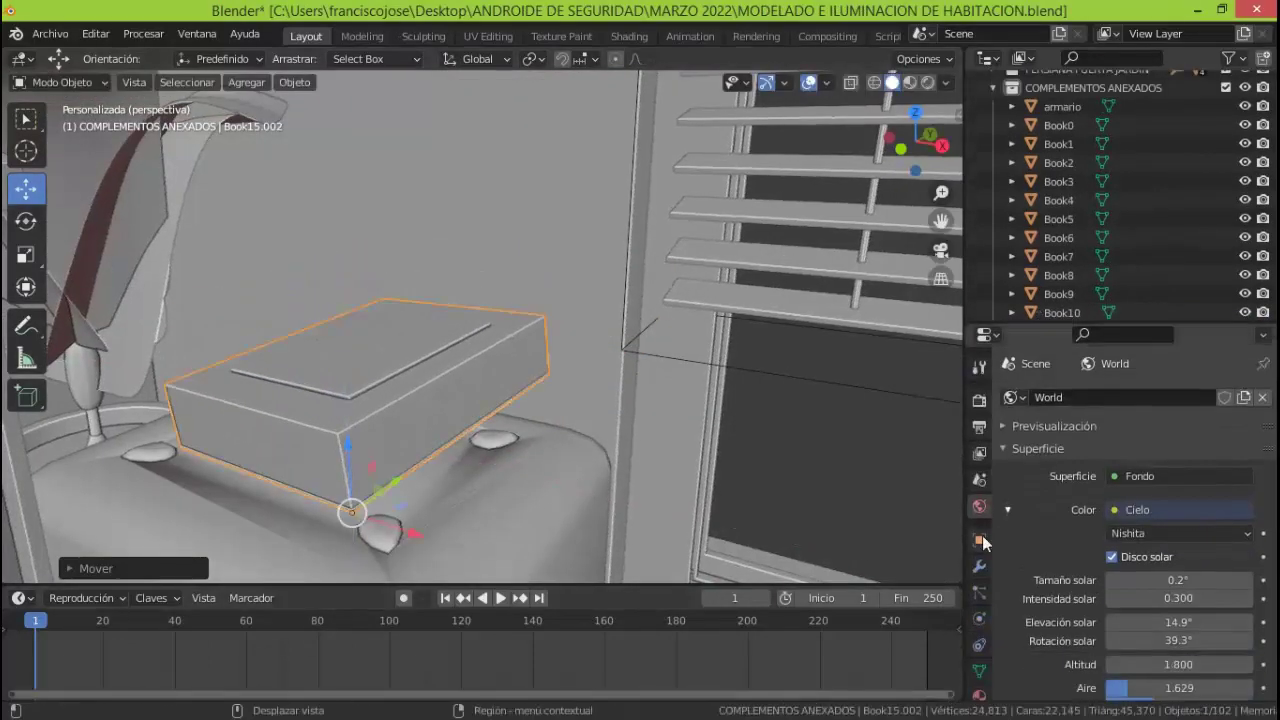
pyautogui.click(979, 540)
pyautogui.moveTo(1130, 514); pyautogui.dragTo(1195, 533)
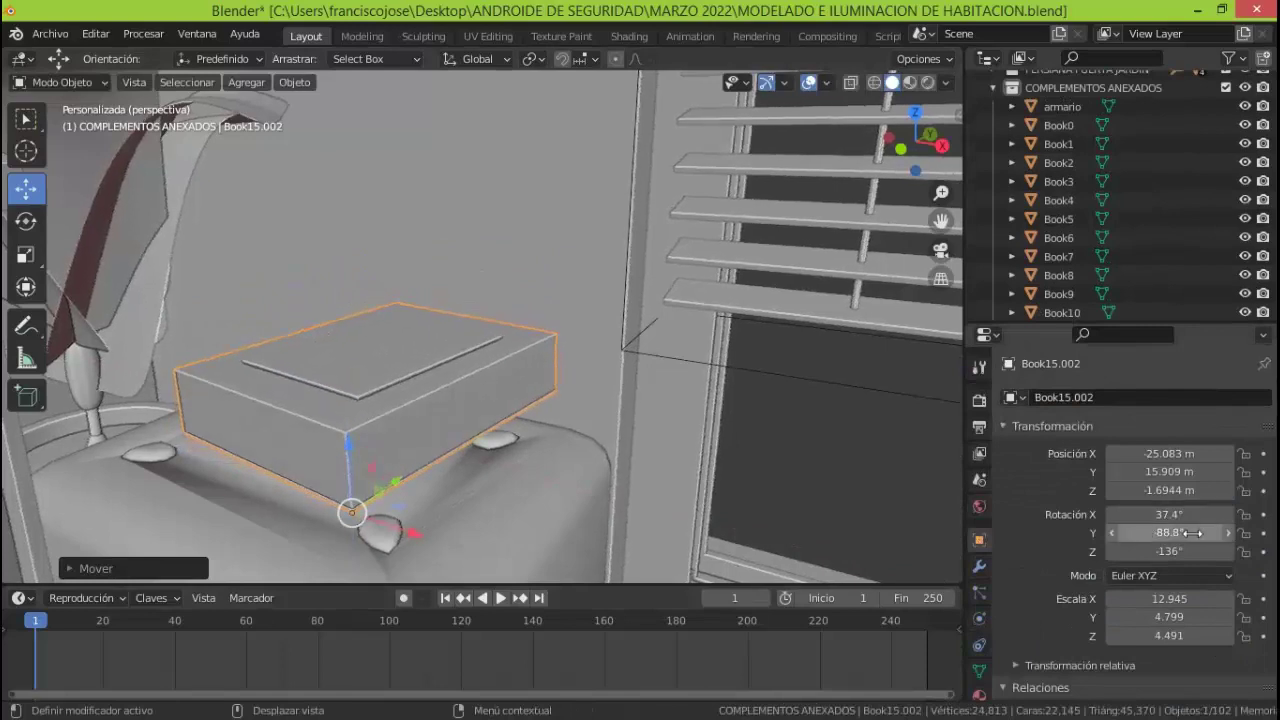
pyautogui.write('90')
pyautogui.press('Return')
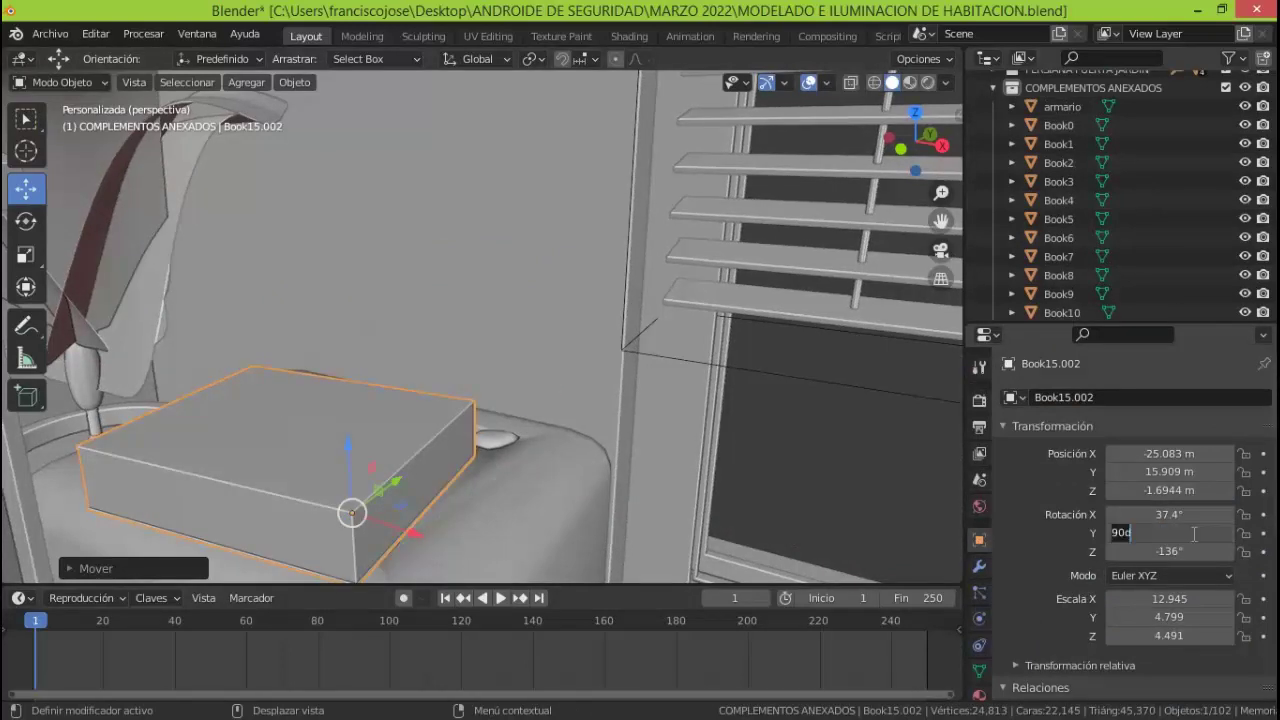
pyautogui.write('0')
pyautogui.press('Return')
pyautogui.moveTo(1170, 551); pyautogui.dragTo(1263, 553)
# Place the book on the pouf at about X -25.90 m, Y 16.55 m, Z -2.40 m with a Z rotation of -121°
pyautogui.click(901, 149)
pyautogui.click(873, 84)
pyautogui.moveTo(941, 193); pyautogui.dragTo(954, 335)
pyautogui.moveTo(540, 381); pyautogui.dragTo(445, 383)
pyautogui.moveTo(373, 308); pyautogui.dragTo(373, 391)
pyautogui.moveTo(932, 150); pyautogui.dragTo(782, 242)
pyautogui.moveTo(463, 374); pyautogui.dragTo(515, 360)
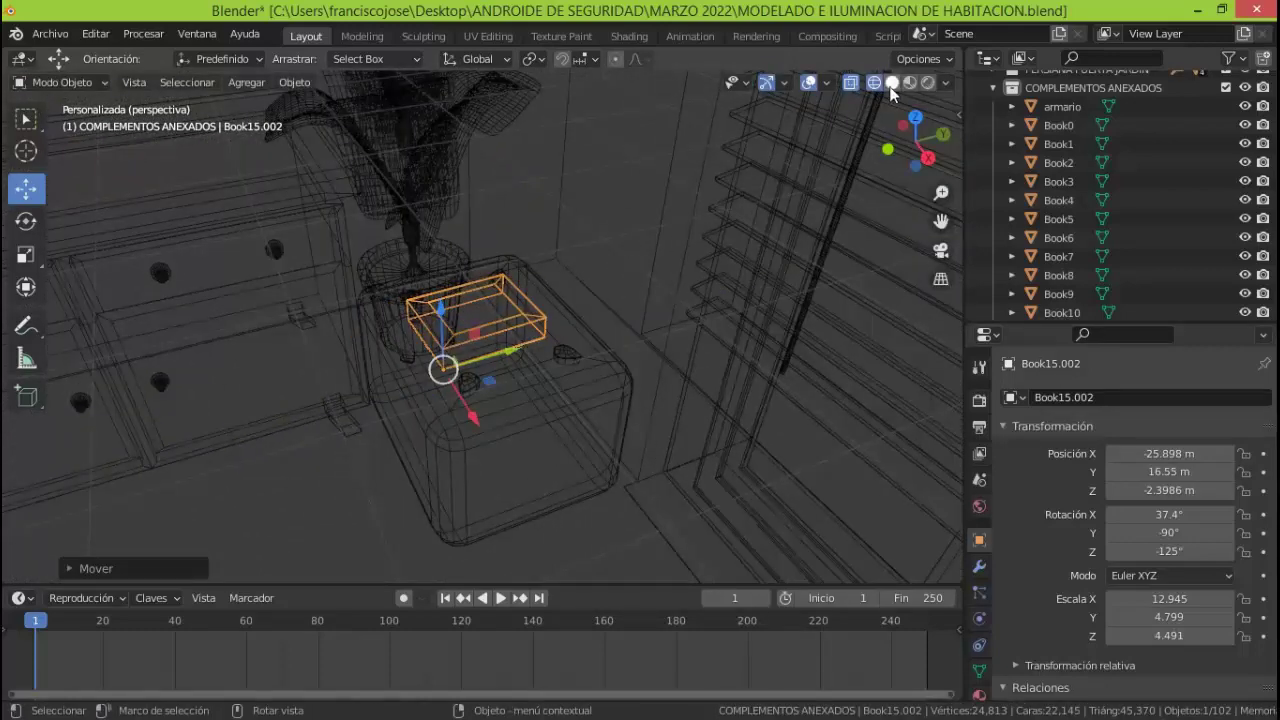
pyautogui.click(891, 85)
pyautogui.moveTo(1174, 552); pyautogui.dragTo(1216, 555)
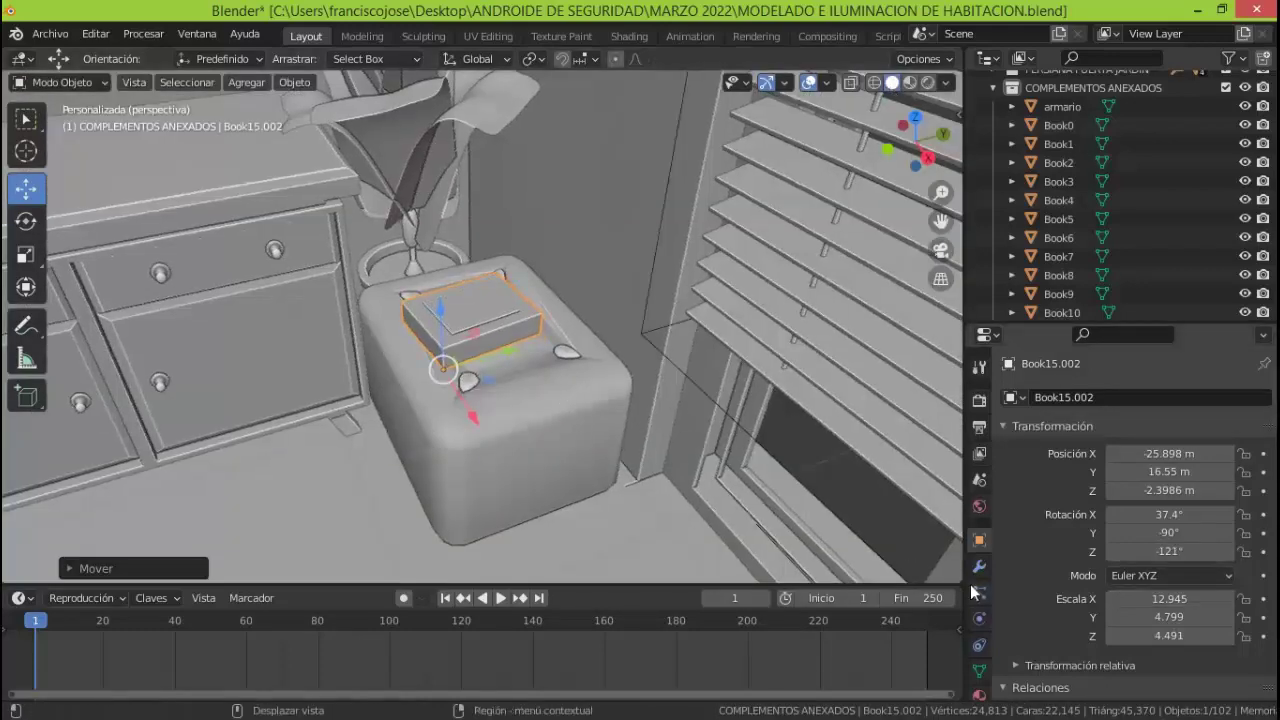
# Lift the book off the pouf and move it over the comoda's top at about X -27.68 m and Y 14.08 m
pyautogui.moveTo(441, 314); pyautogui.dragTo(438, 158)
pyautogui.moveTo(504, 198); pyautogui.dragTo(236, 252)
pyautogui.moveTo(183, 299); pyautogui.dragTo(162, 205)
pyautogui.click(874, 82)
pyautogui.moveTo(216, 174); pyautogui.dragTo(214, 170)
pyautogui.moveTo(272, 249); pyautogui.dragTo(240, 248)
pyautogui.moveTo(914, 138); pyautogui.dragTo(646, 198)
pyautogui.click(518, 292)
pyautogui.click(486, 278)
# Rest the book on the comoda's top surface at about Z -0.566 m in the right wireframe view
pyautogui.click(26, 221)
pyautogui.moveTo(469, 408); pyautogui.dragTo(562, 409)
pyautogui.click(924, 157)
pyautogui.click(583, 431)
pyautogui.click(32, 250)
pyautogui.click(210, 245)
pyautogui.click(26, 187)
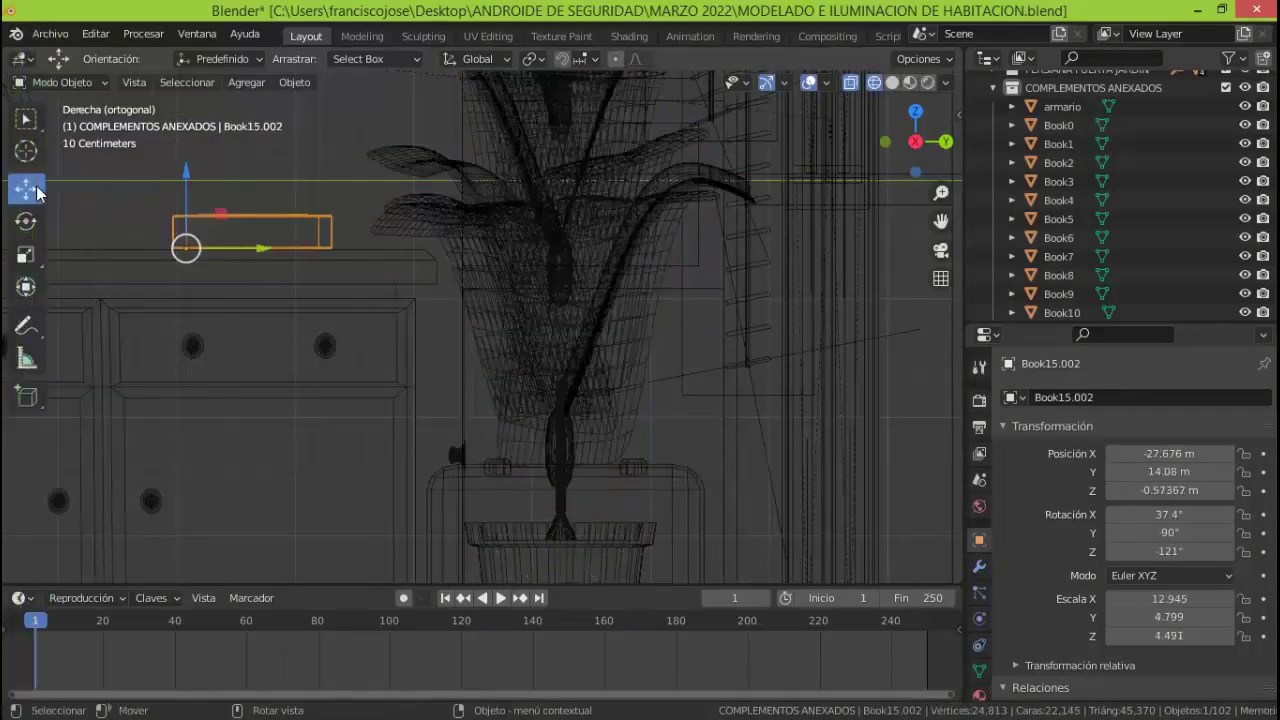
pyautogui.moveTo(186, 176); pyautogui.dragTo(170, 168)
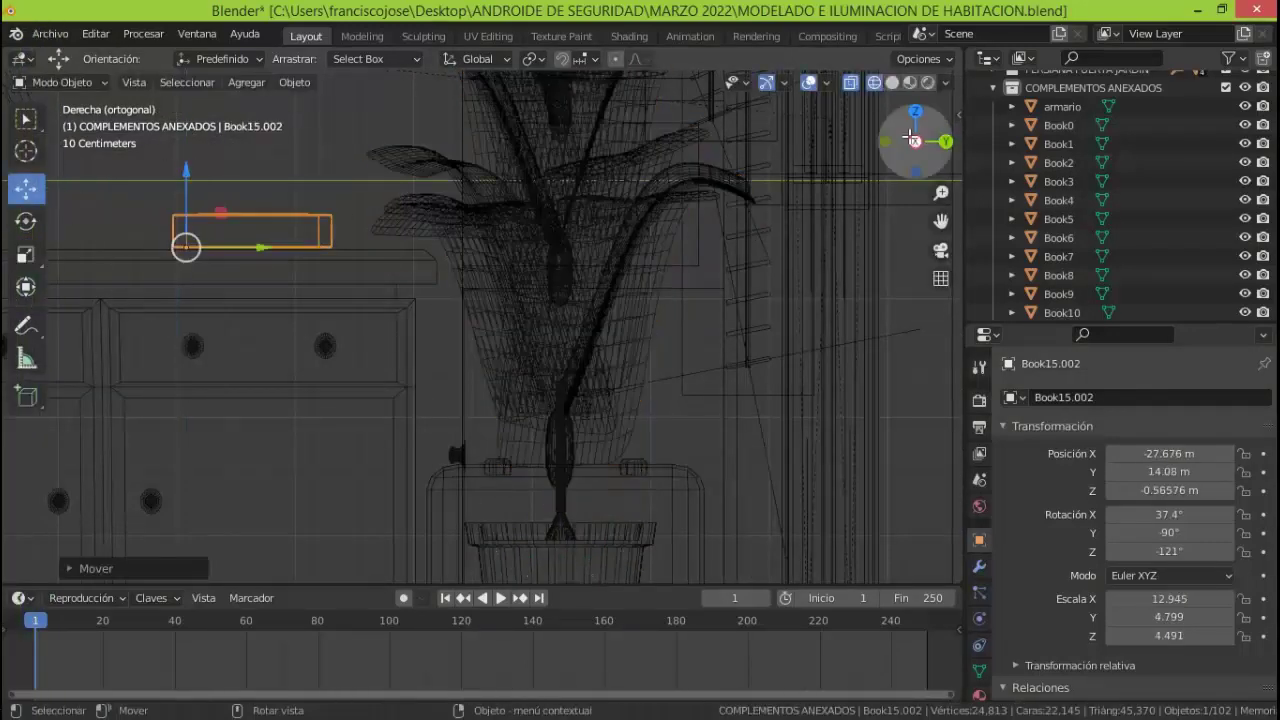
# Set the book's Z rotation to -110° and frame it in solid shading on the comoda
pyautogui.moveTo(893, 164); pyautogui.dragTo(922, 192)
pyautogui.moveTo(1180, 551); pyautogui.dragTo(1225, 551)
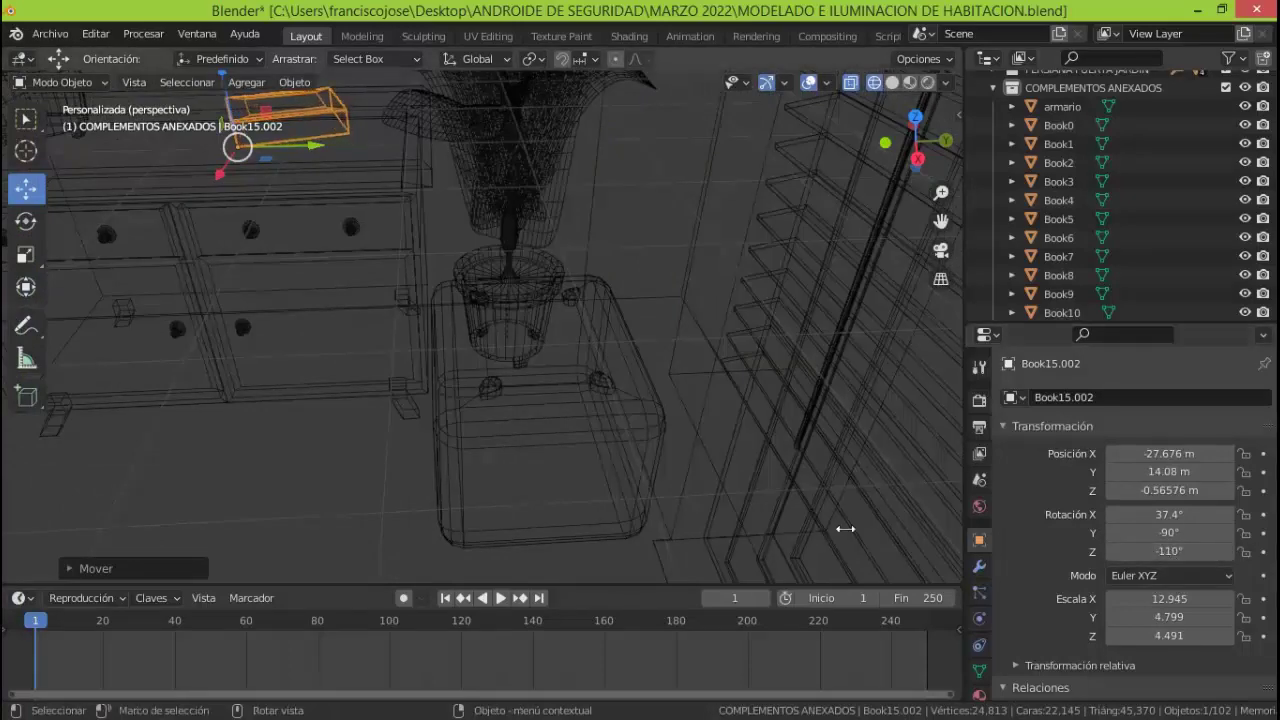
pyautogui.click(892, 82)
pyautogui.press('KP_Decimal')
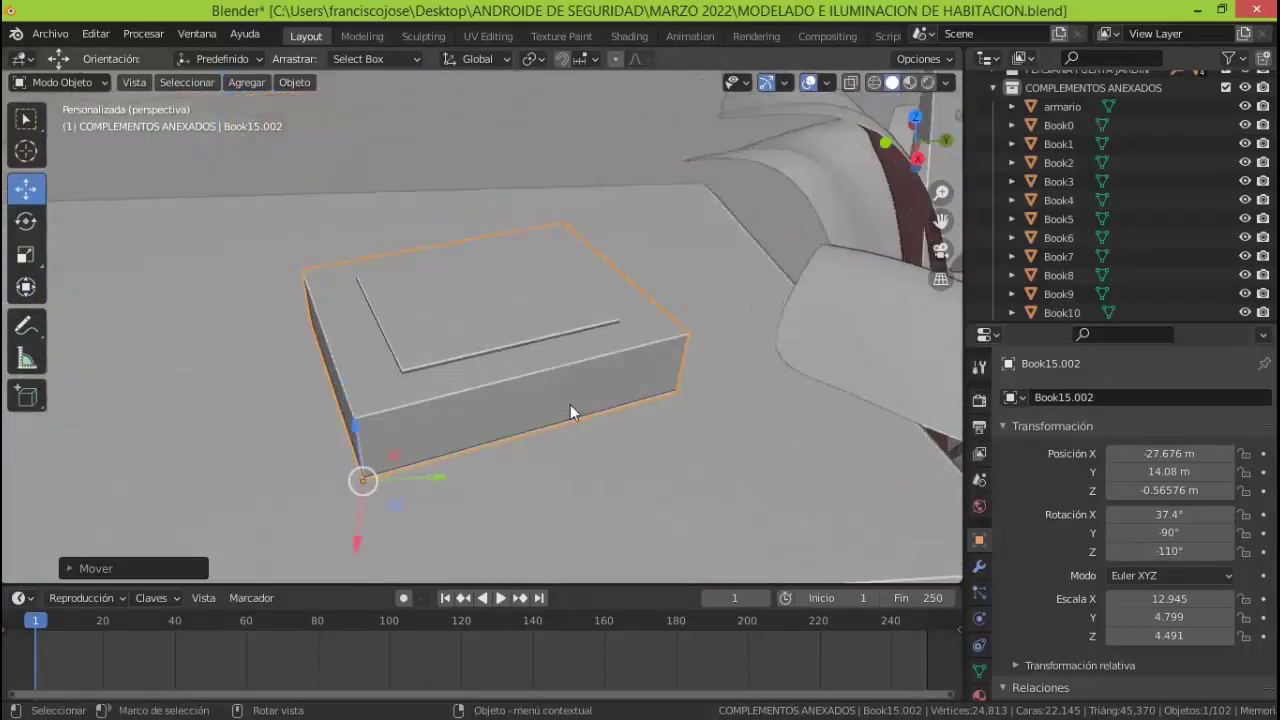
# Preview the book in rendered shading, return to solid shading, save the file and switch to the camera view
pyautogui.click(928, 82)
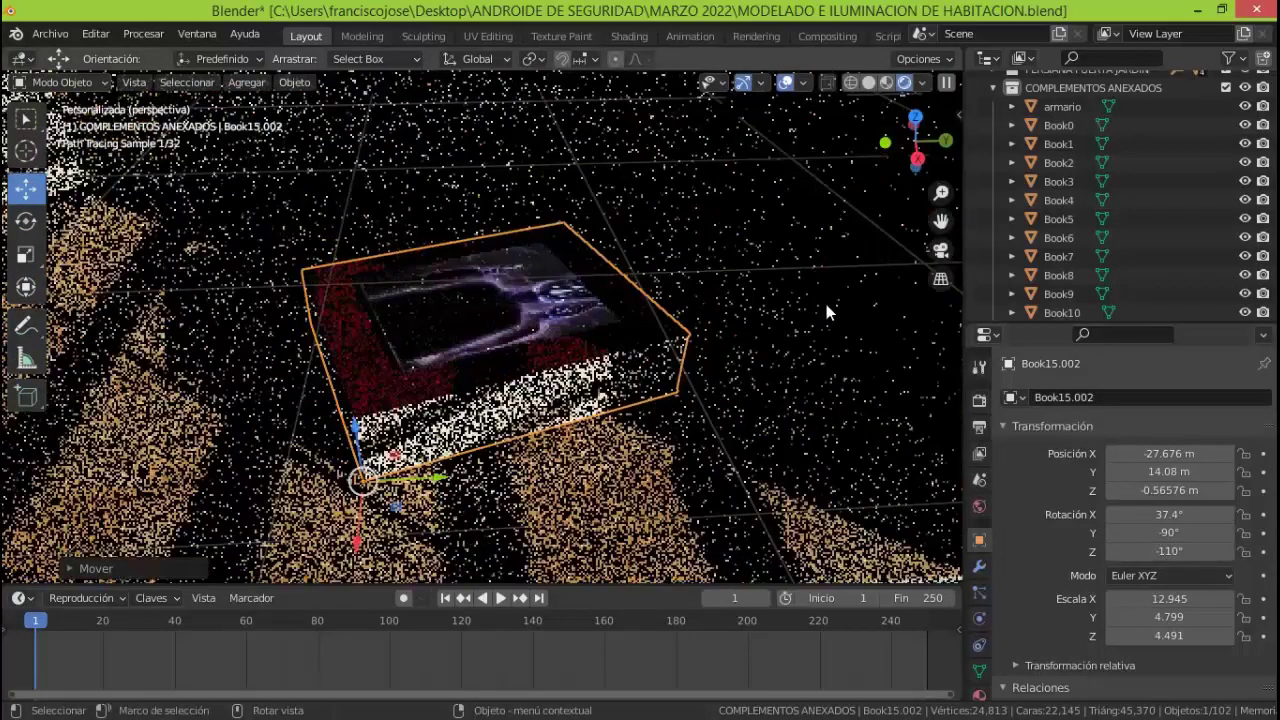
pyautogui.click(868, 82)
pyautogui.hotkey('ctrl', 's')
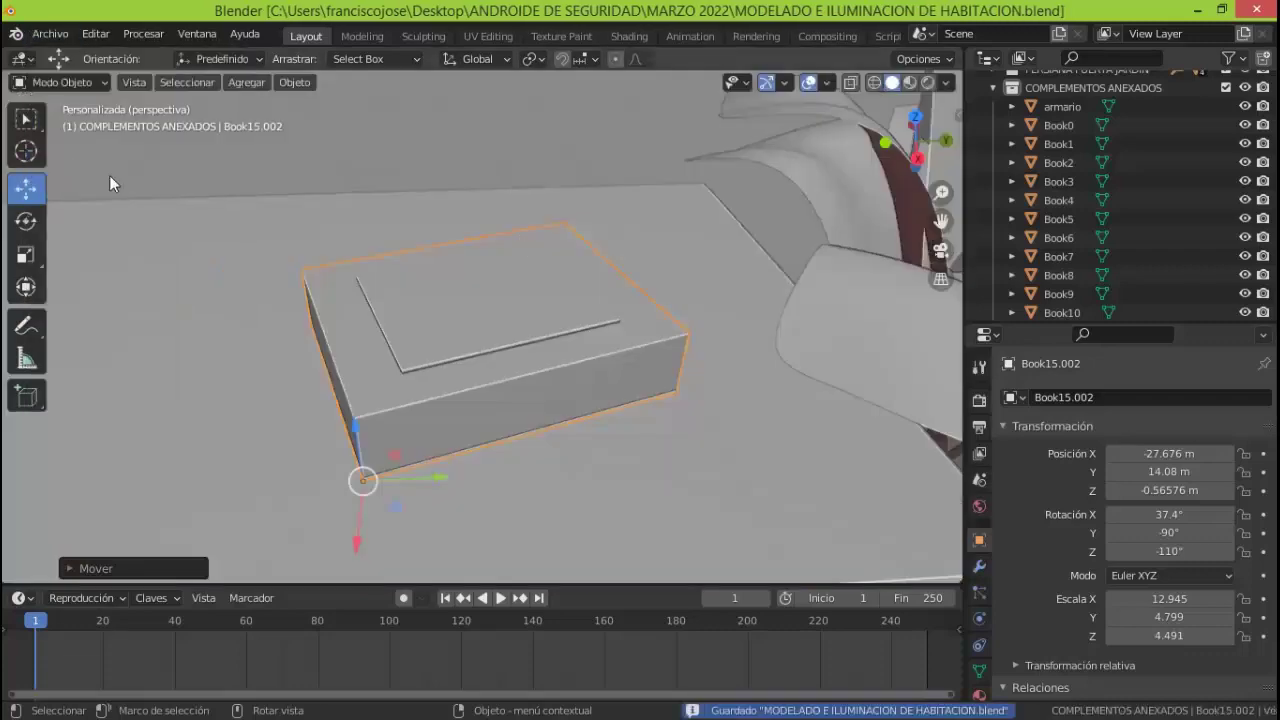
pyautogui.press('KP_0')
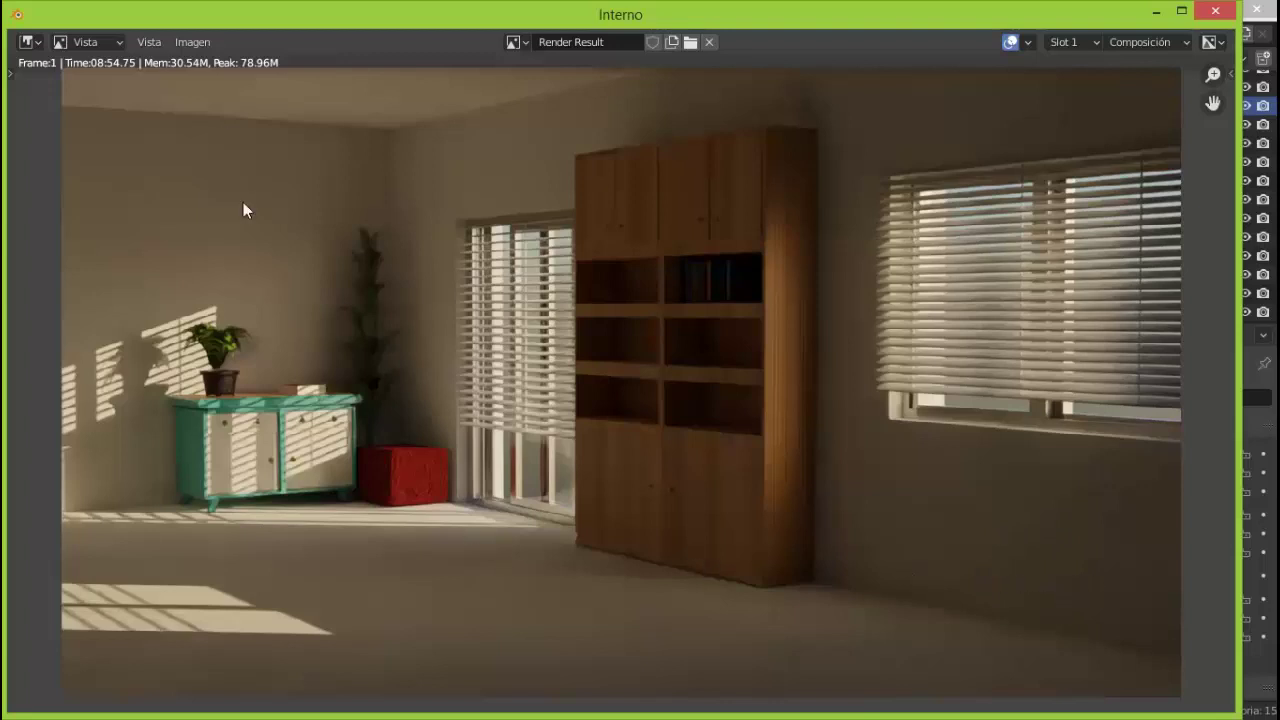
# Save the finished room render as the PNG image untitled-IV.png
pyautogui.click(195, 42)
pyautogui.click(264, 178)
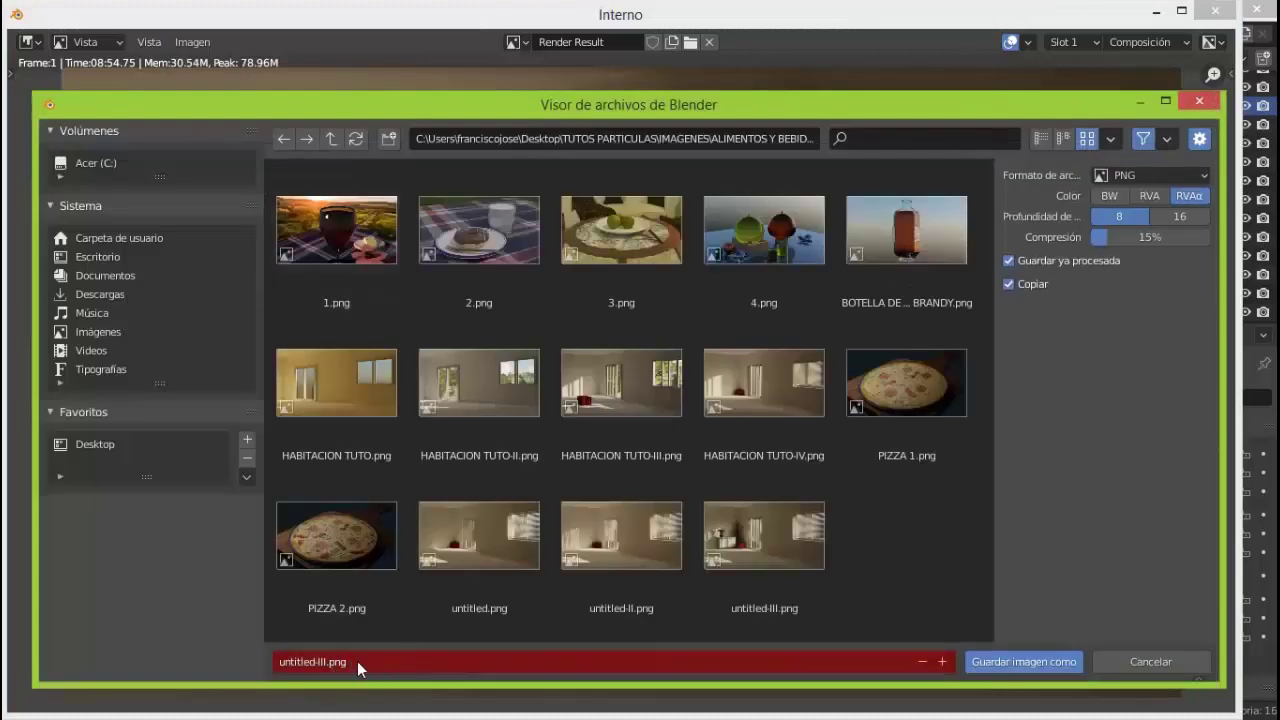
pyautogui.click(362, 661)
pyautogui.click(362, 661)
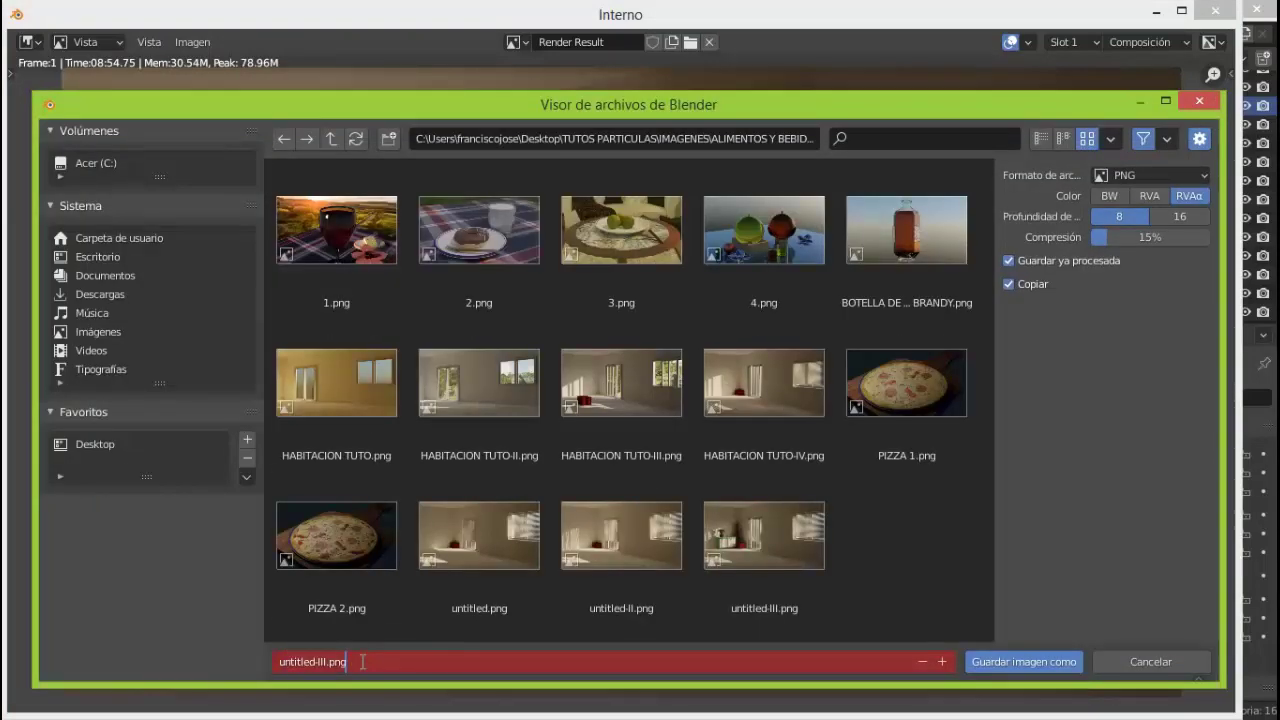
pyautogui.press('BackSpace')
pyautogui.press('BackSpace')
pyautogui.write('V')
pyautogui.press('Return')
pyautogui.press('Return')
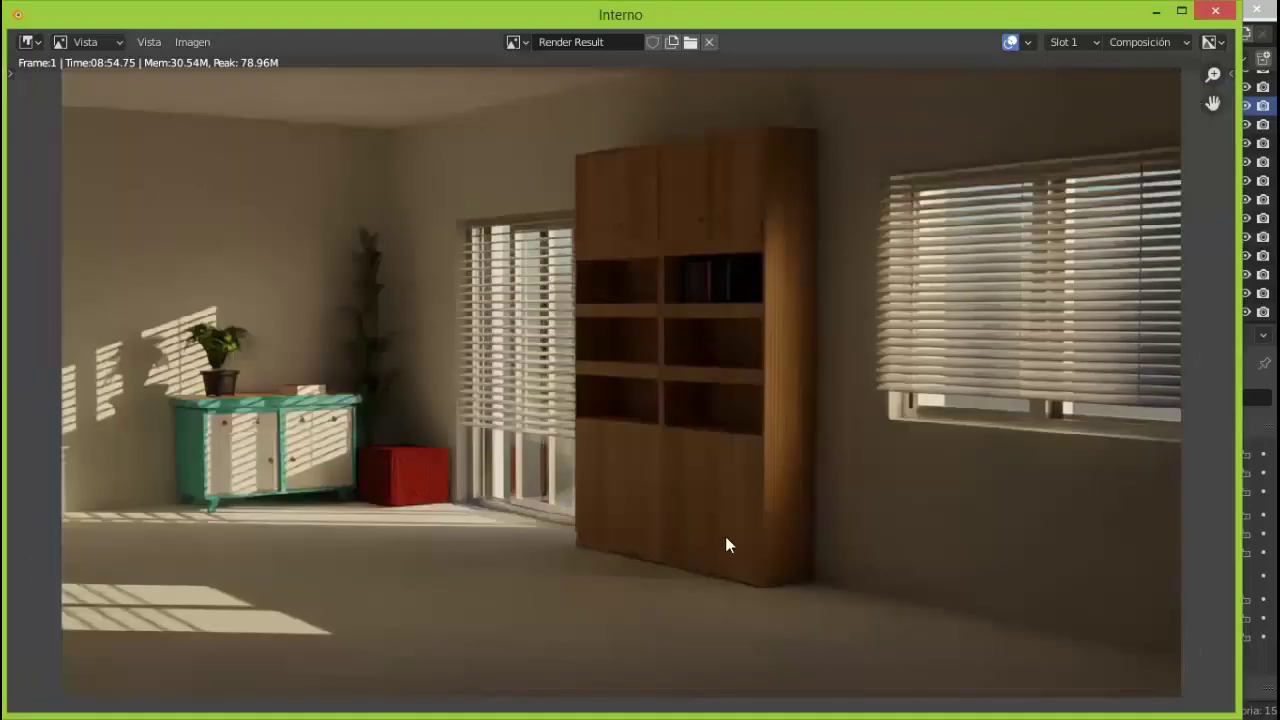